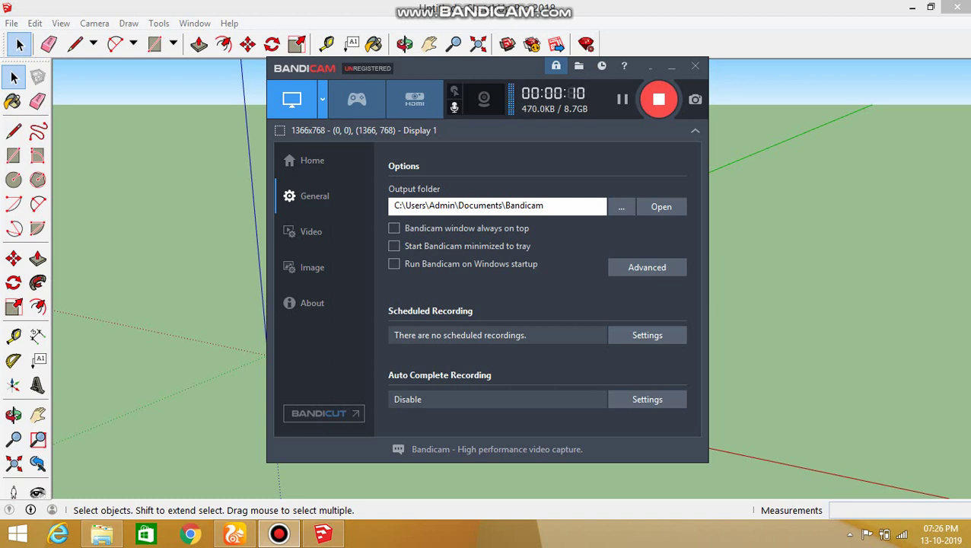
- Minimize the Bandicam recorder window to uncover the empty model and its coloured axes
left_click(671, 66)
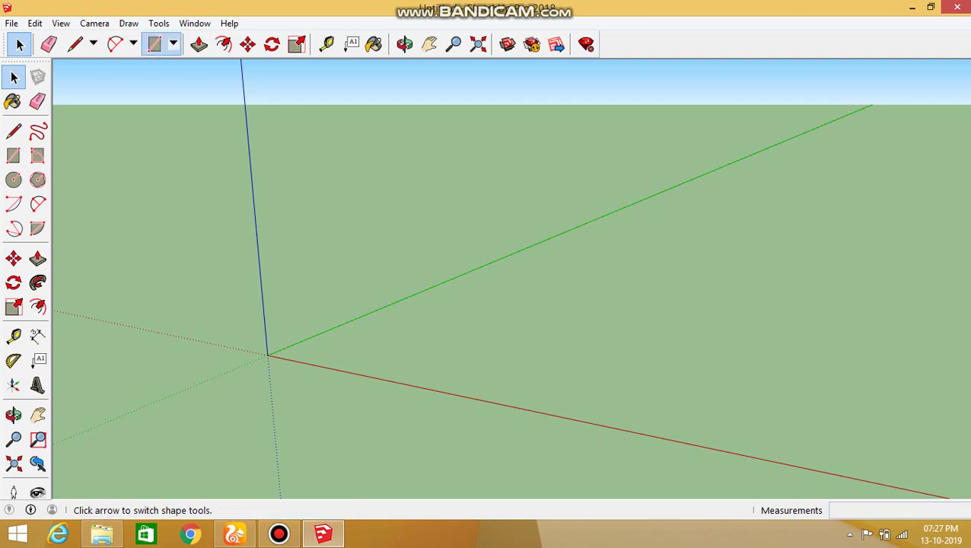
left_click(173, 44)
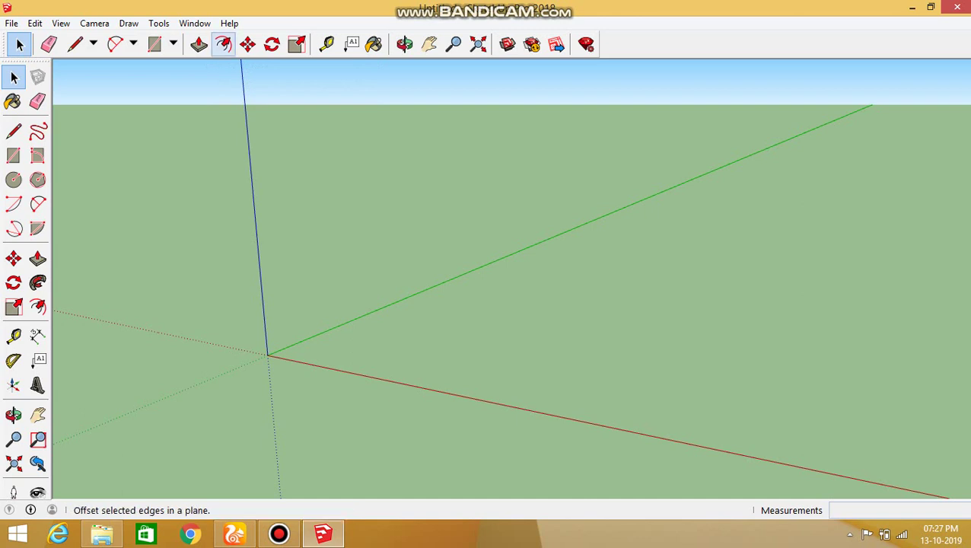
left_click(173, 44)
left_click(190, 67)
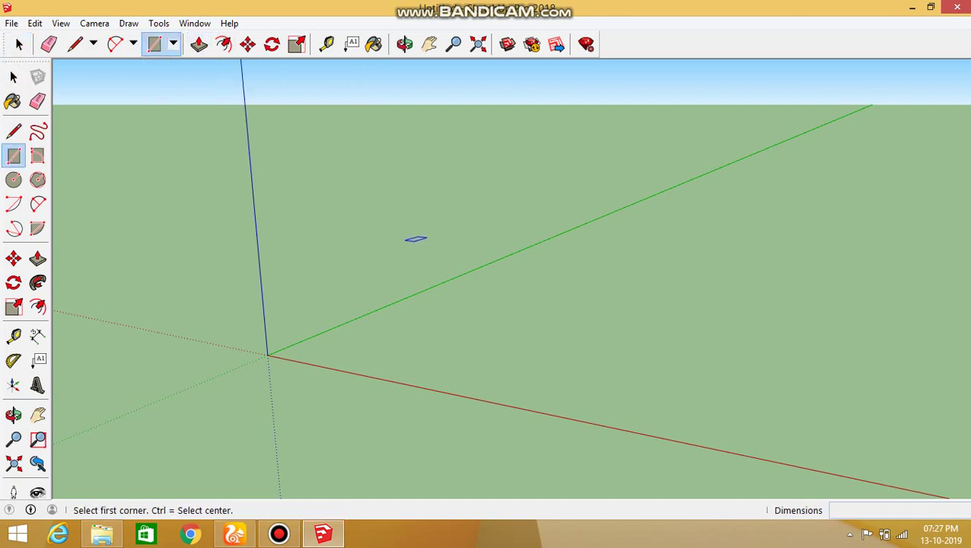
left_click(372, 363)
left_click(586, 327)
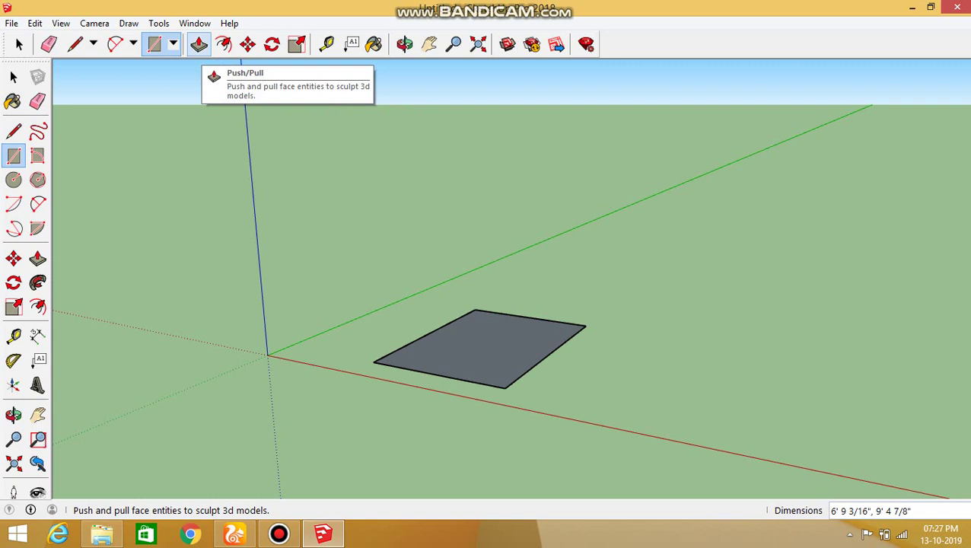
left_click(199, 45)
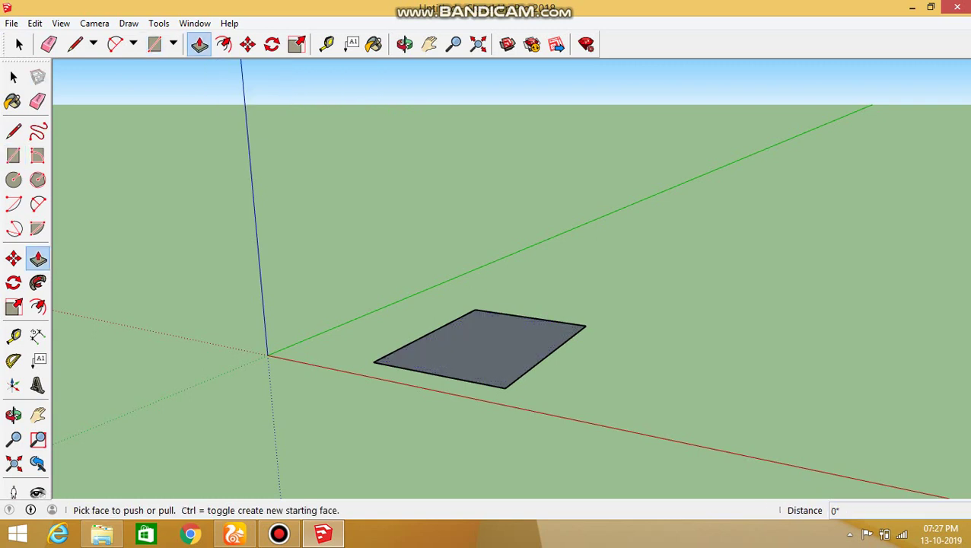
left_click(582, 328)
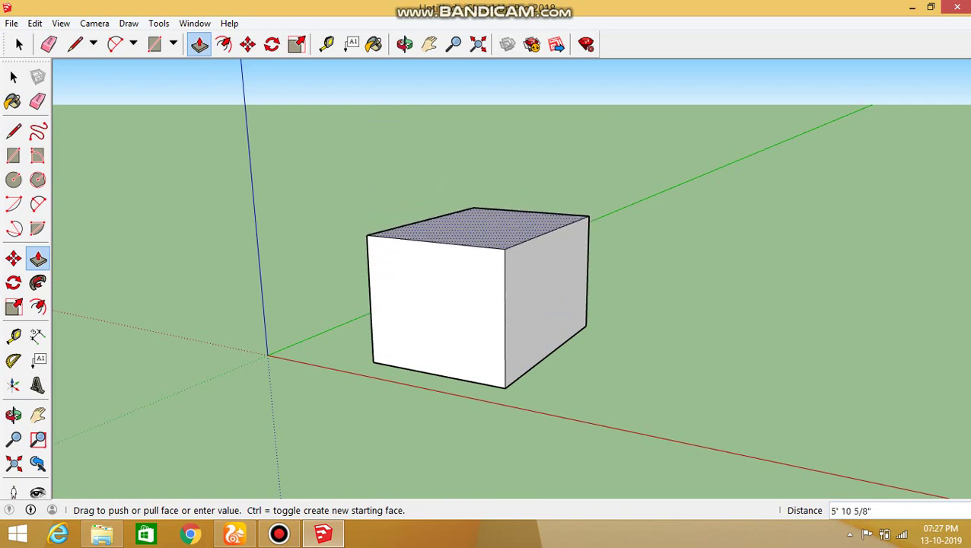
left_click(471, 228)
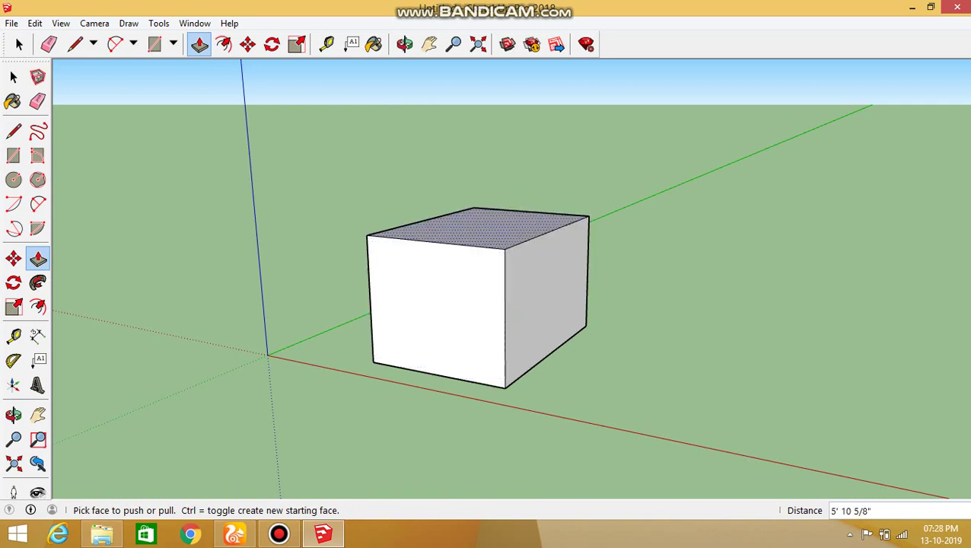
left_click(544, 296)
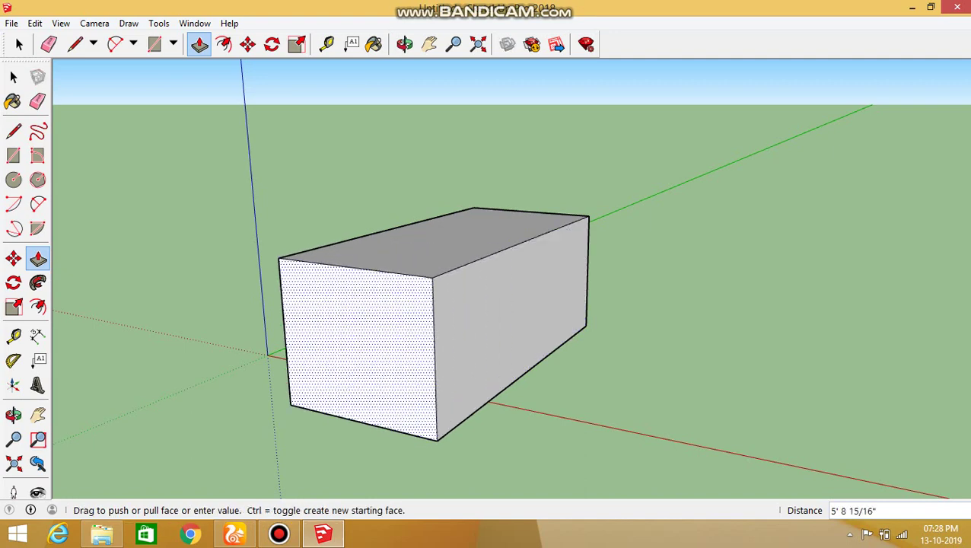
left_click(296, 381)
left_click(487, 327)
left_click(609, 342)
left_click(456, 251)
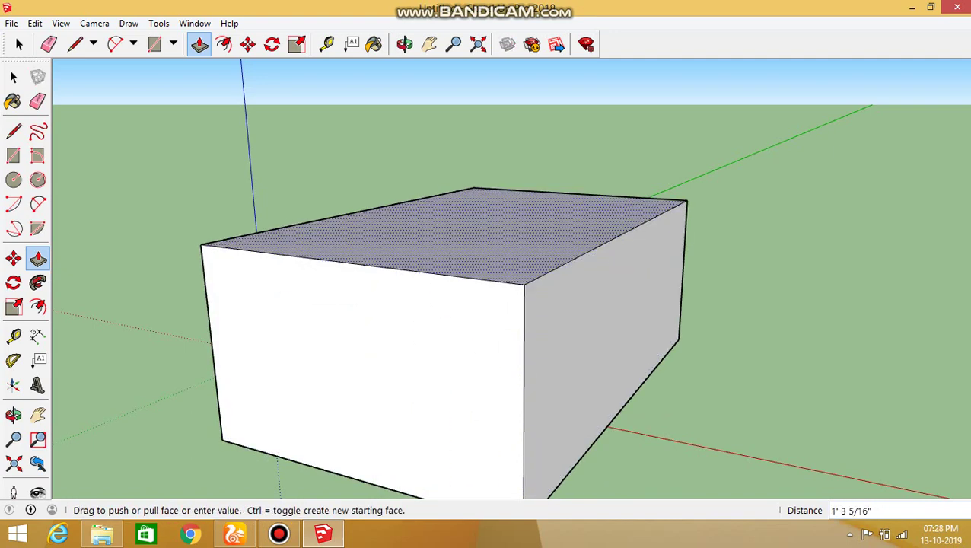
left_click(426, 152)
left_click(594, 267)
left_click(533, 304)
left_click(327, 305)
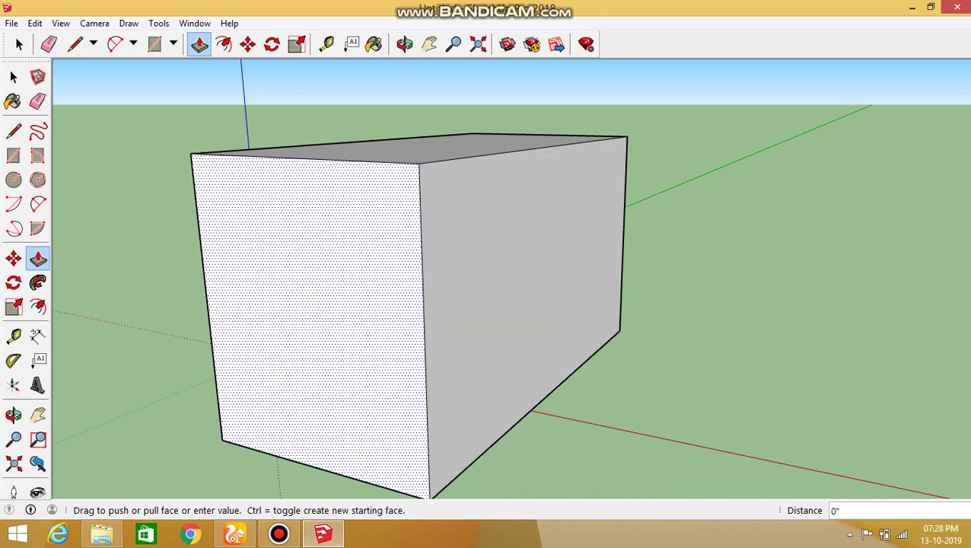
left_click(365, 304)
left_click(395, 148)
left_click(464, 327)
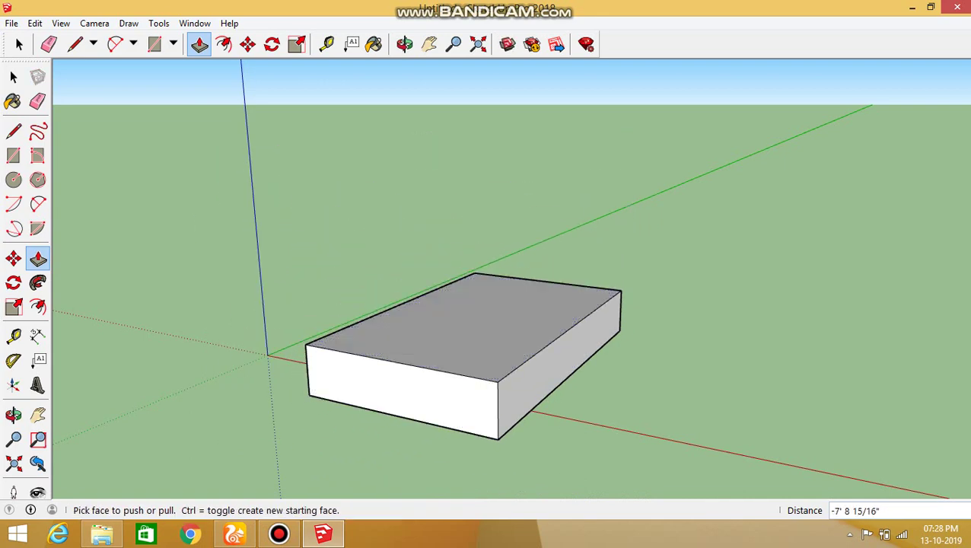
left_click(13, 77)
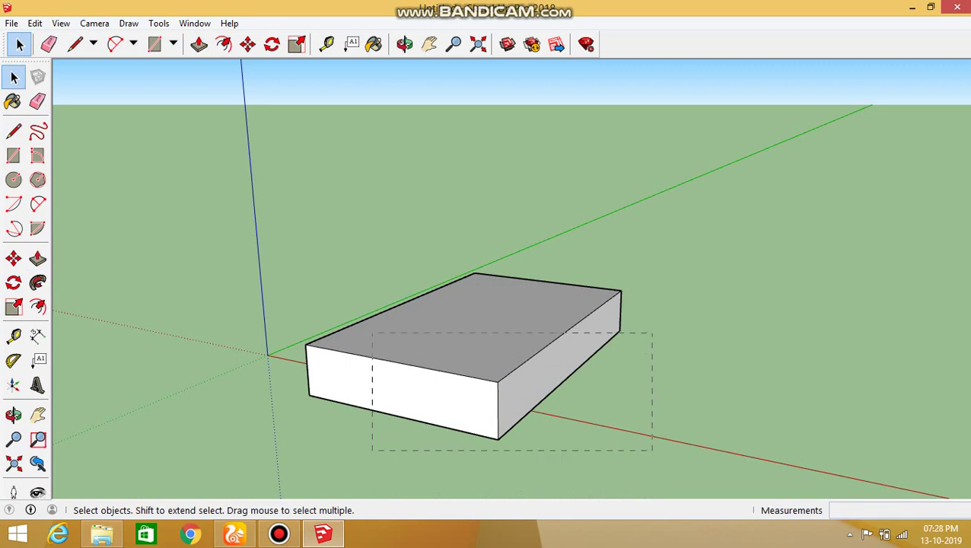
left_click_drag(652, 263, 293, 449)
key("Delete")
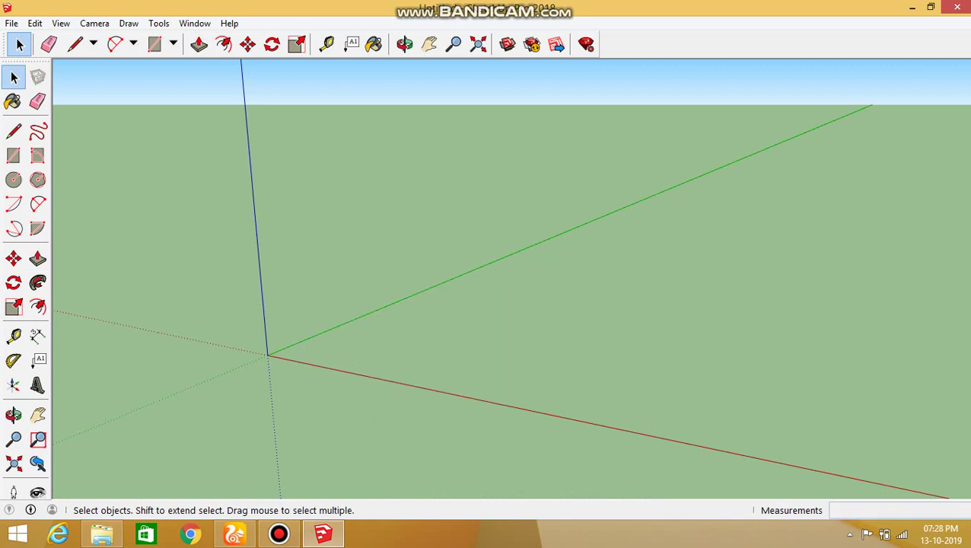
left_click(154, 43)
left_click(341, 376)
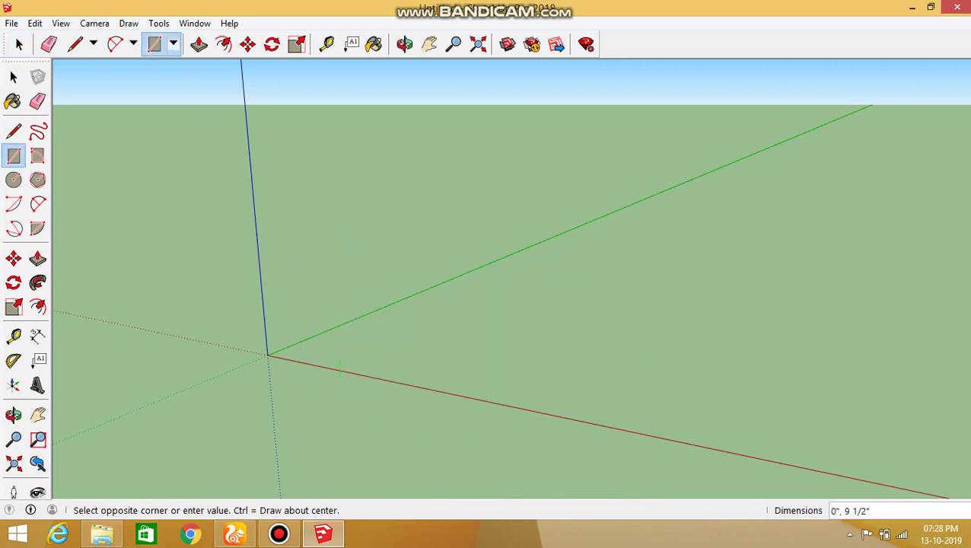
left_click(526, 368)
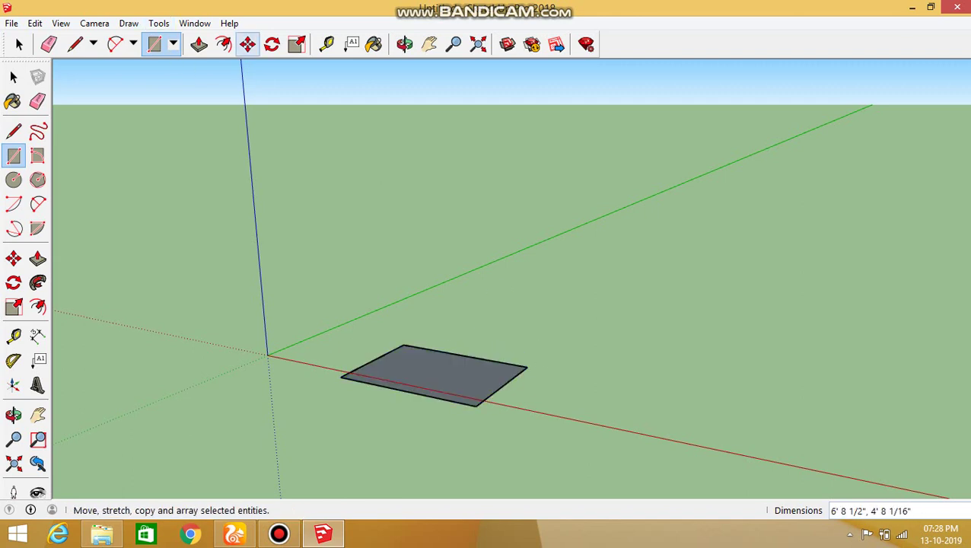
left_click(199, 44)
left_click(434, 375)
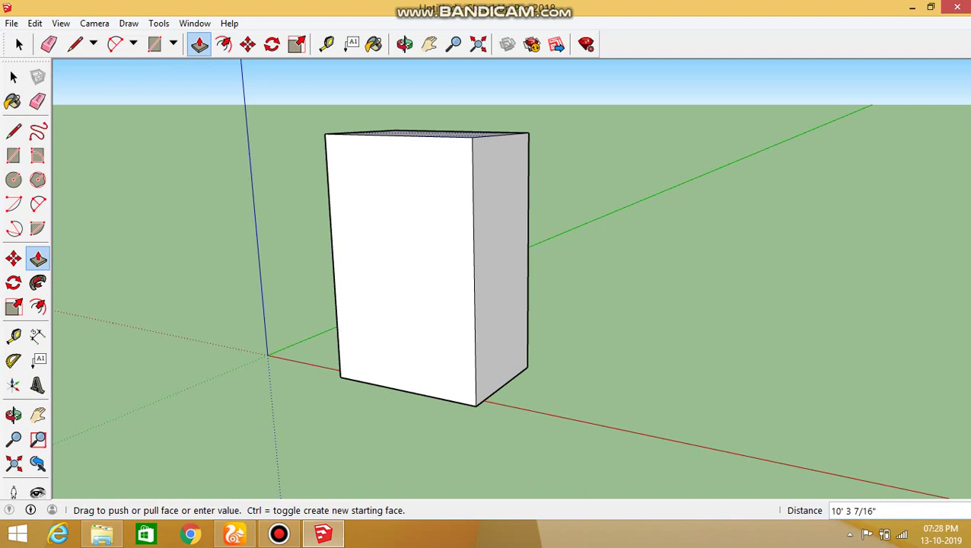
type("10")
key("Return")
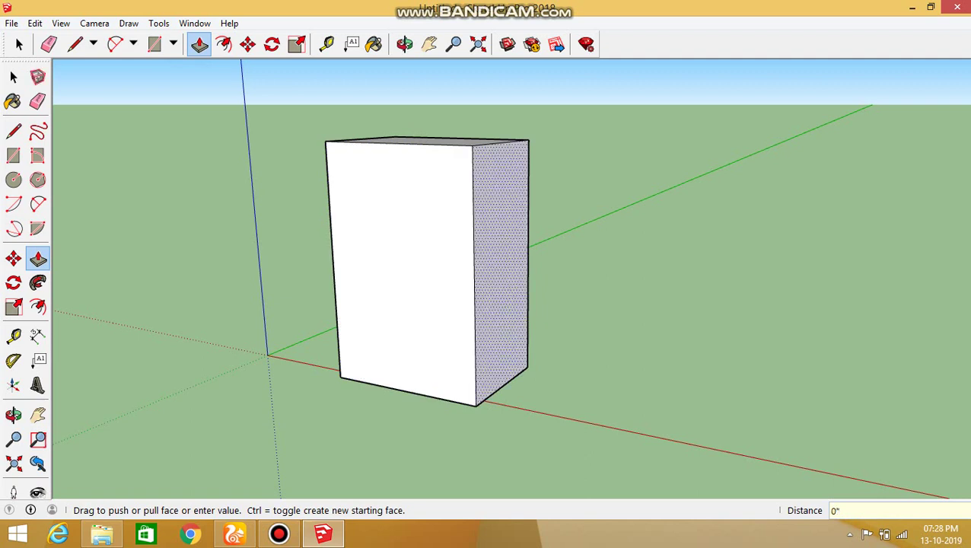
left_click_drag(500, 270, 731, 296)
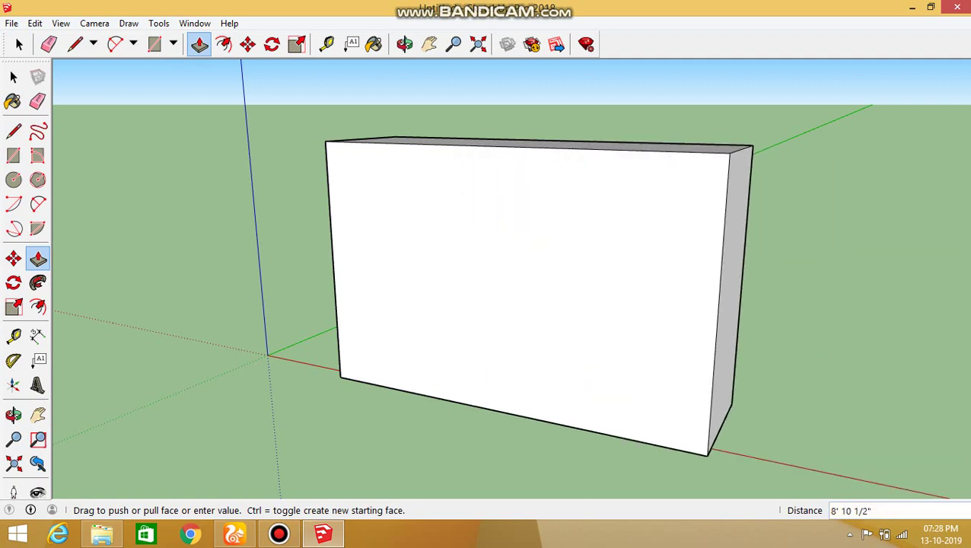
type("12")
key("Return")
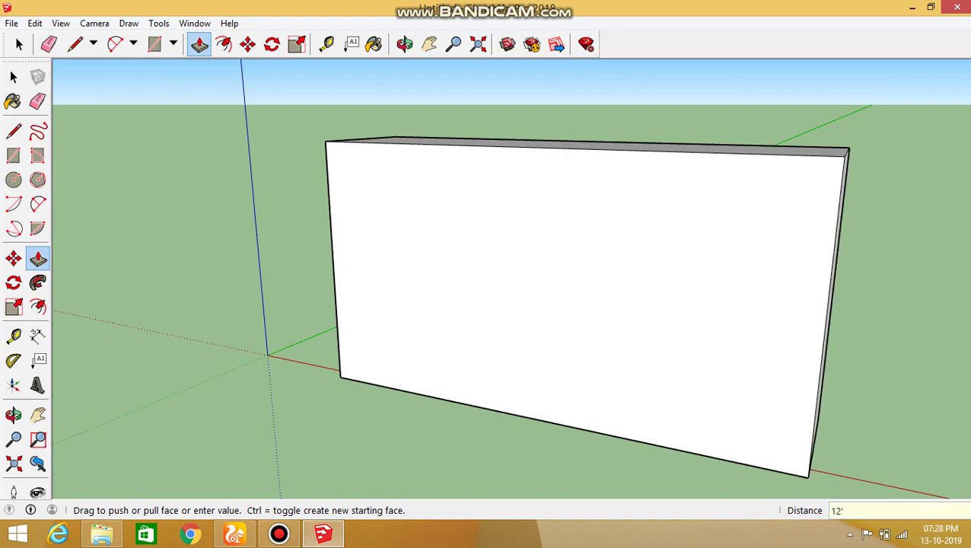
middle_click_drag(487, 274, 578, 308)
left_click(563, 320)
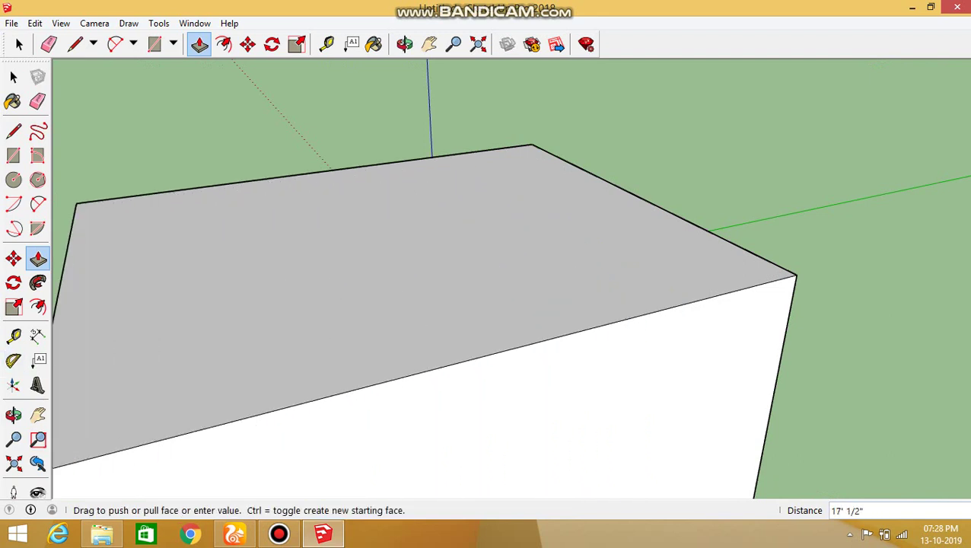
type("20")
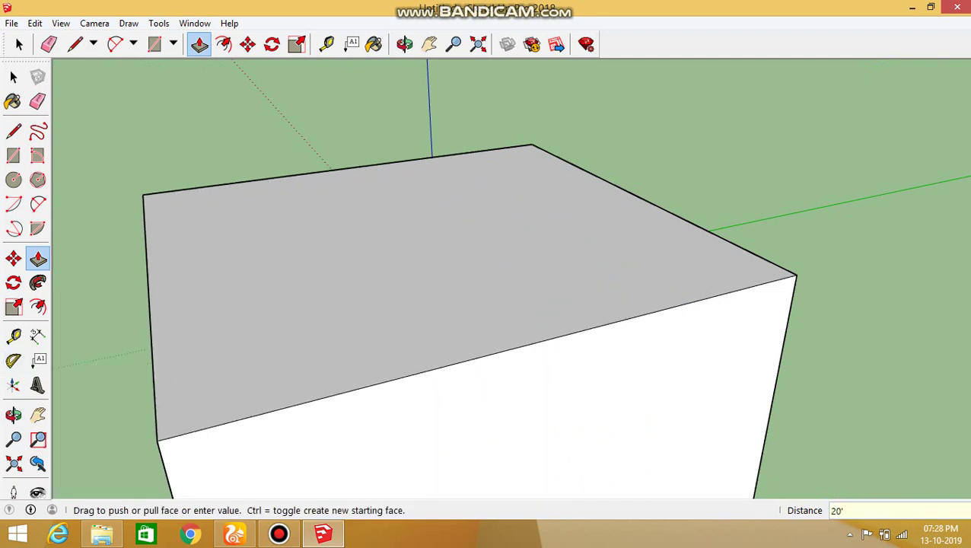
key("Return")
scroll(510, 194, "down", 3)
scroll(510, 194, "down", 3)
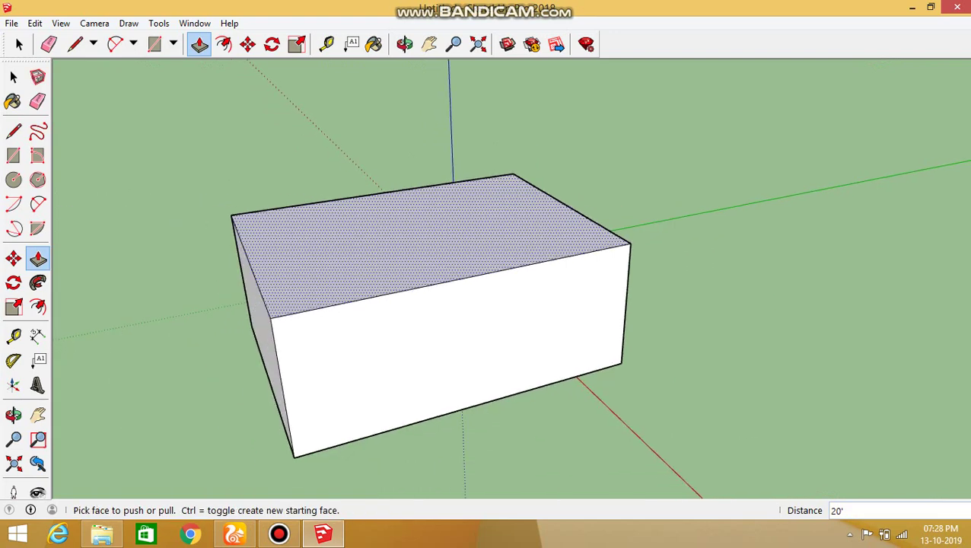
middle_click_drag(487, 274, 457, 267)
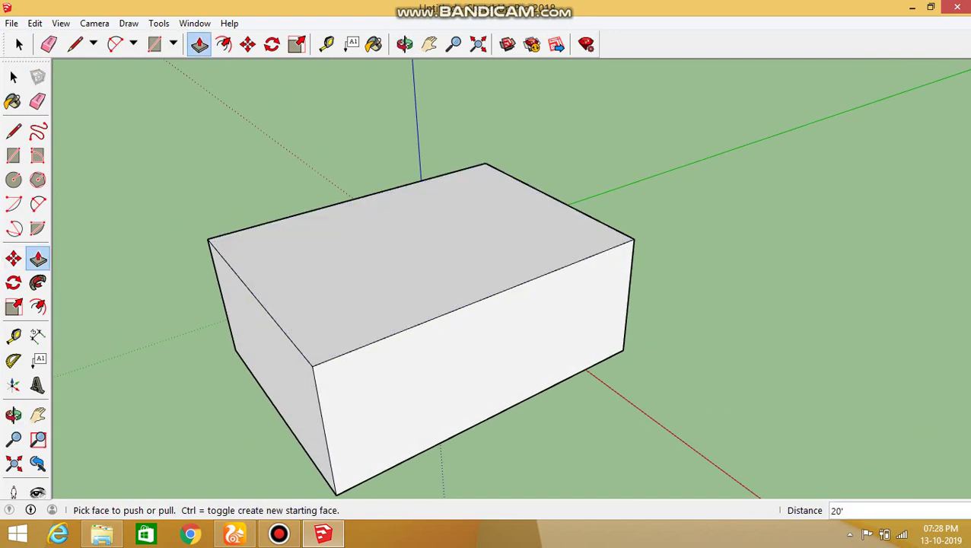
left_click(19, 44)
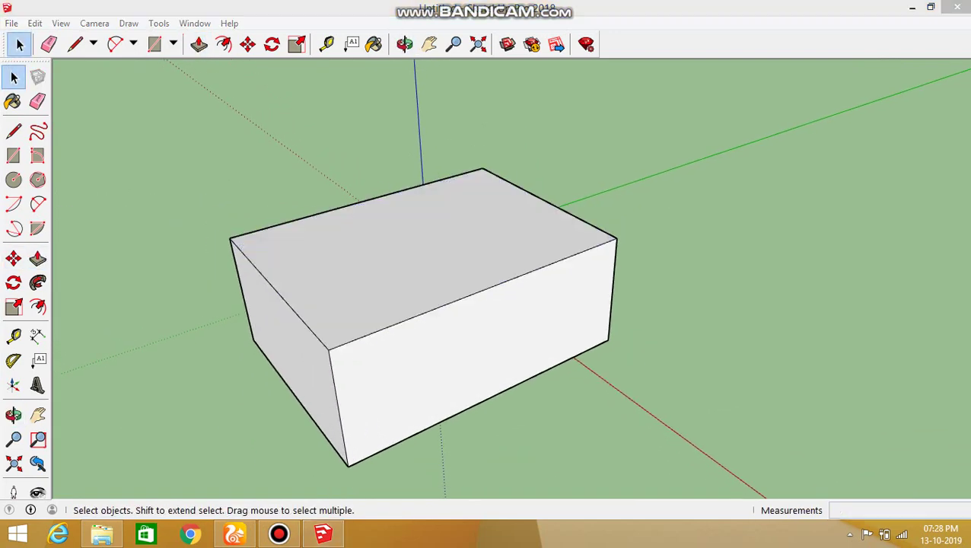
left_click_drag(623, 141, 152, 433)
- Delete the old box and push a 20' 6 1/2" by 30' 1 1/4" rectangle up 20' 1 1/2"
key("Delete")
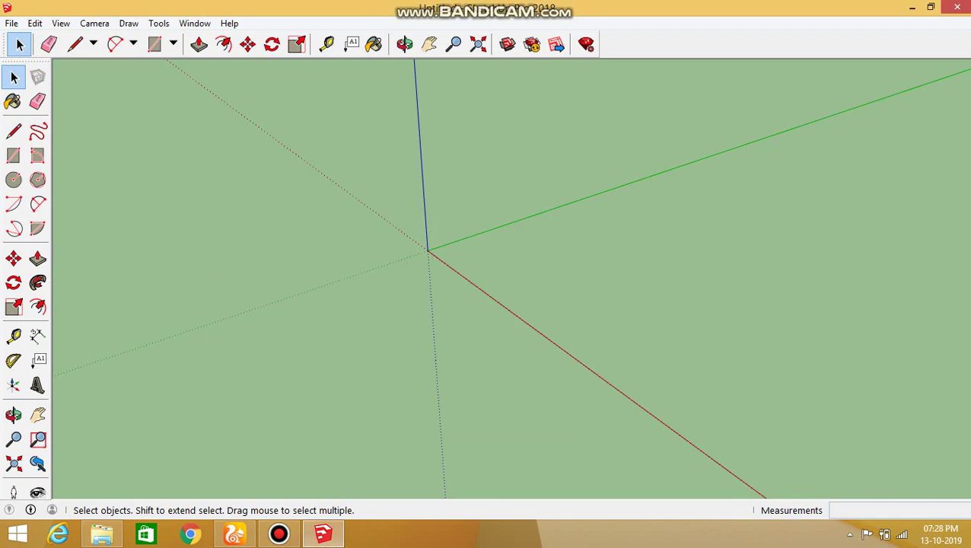
left_click(154, 44)
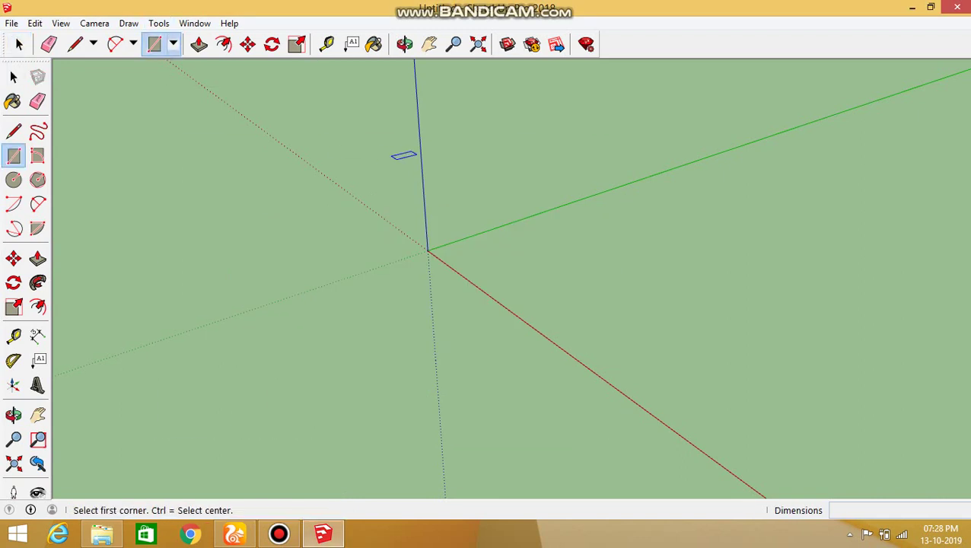
left_click(352, 360)
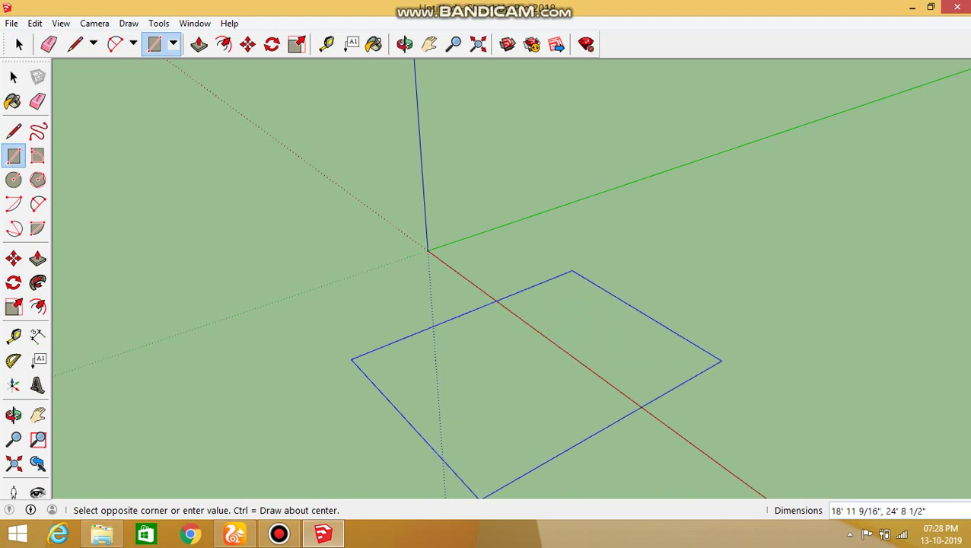
left_click(777, 347)
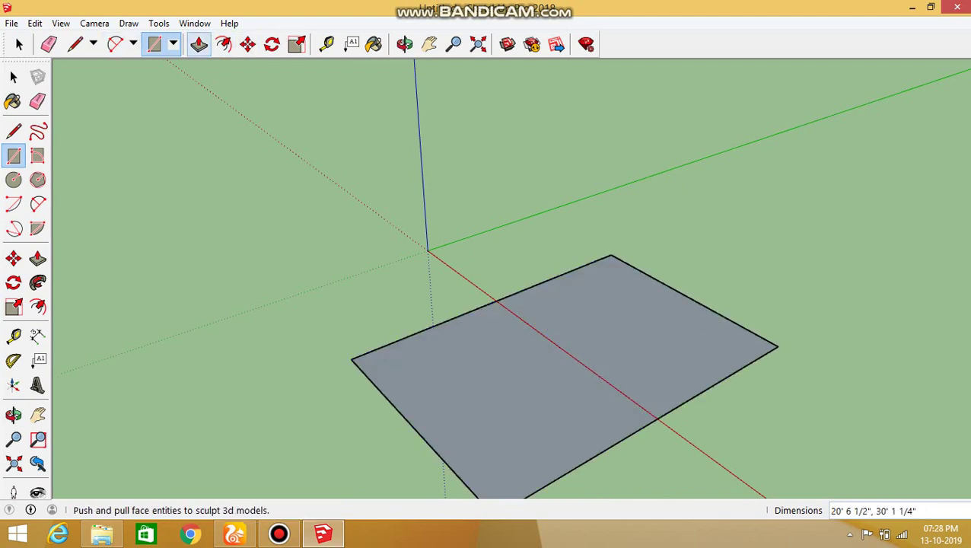
left_click(198, 44)
left_click(563, 365)
left_click(579, 122)
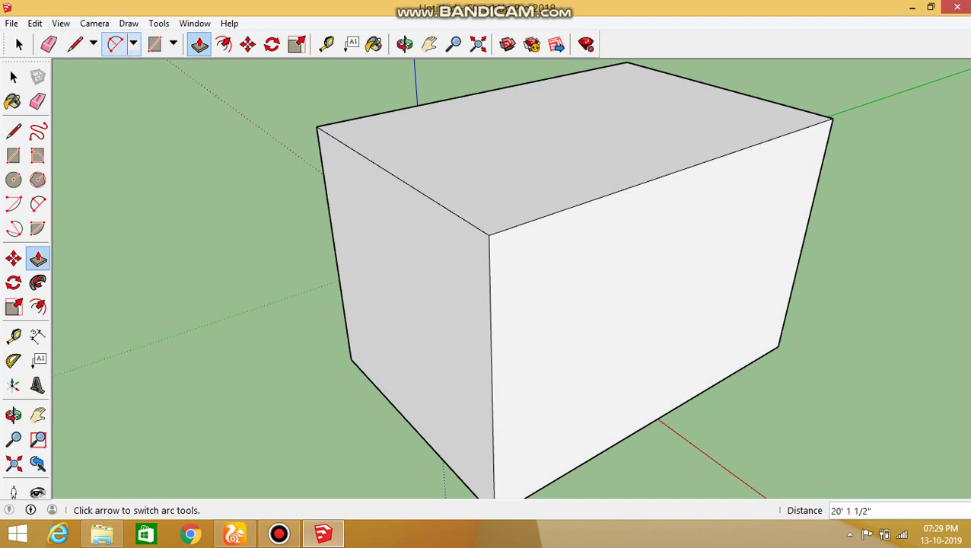
- Round off the box's front corner with a three-point arc pushed back through
left_click(134, 44)
left_click(149, 100)
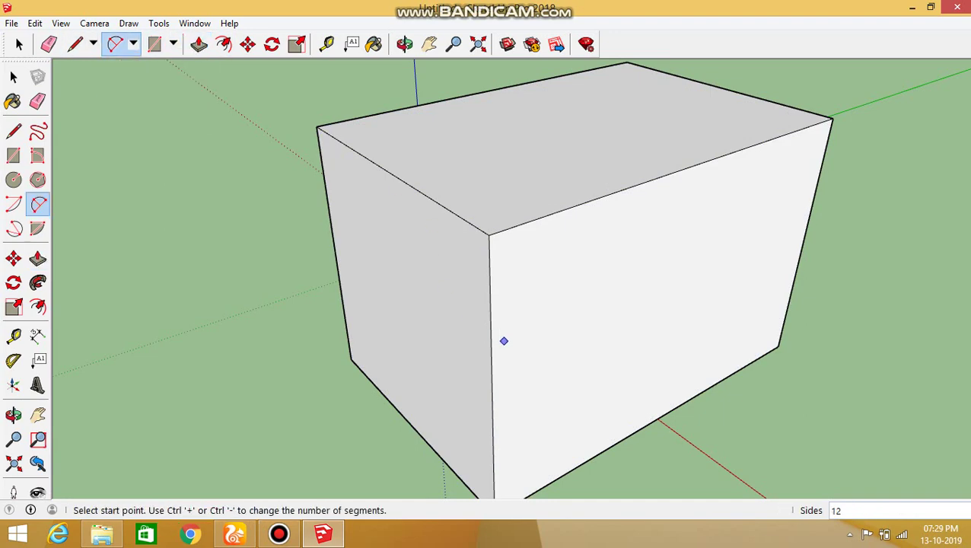
left_click(490, 340)
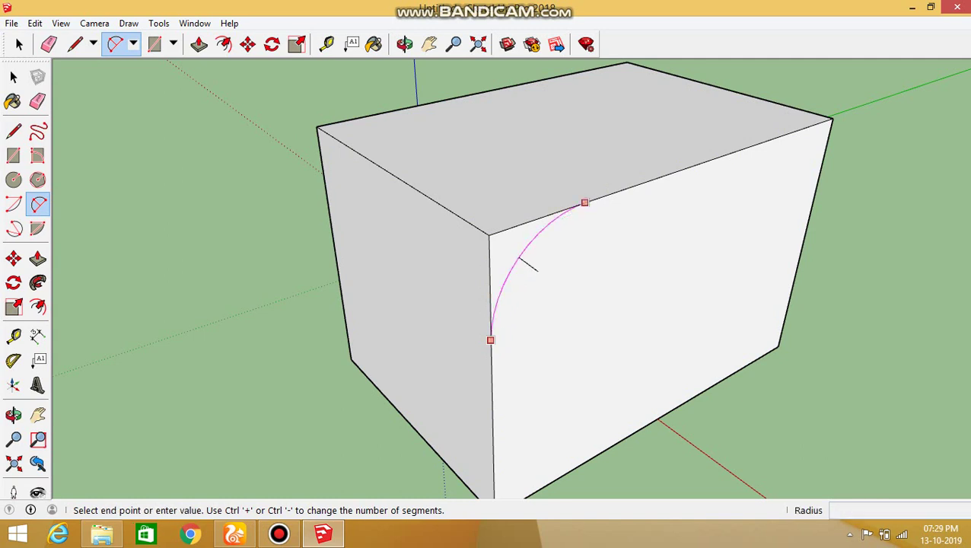
left_click(584, 202)
left_click(537, 247)
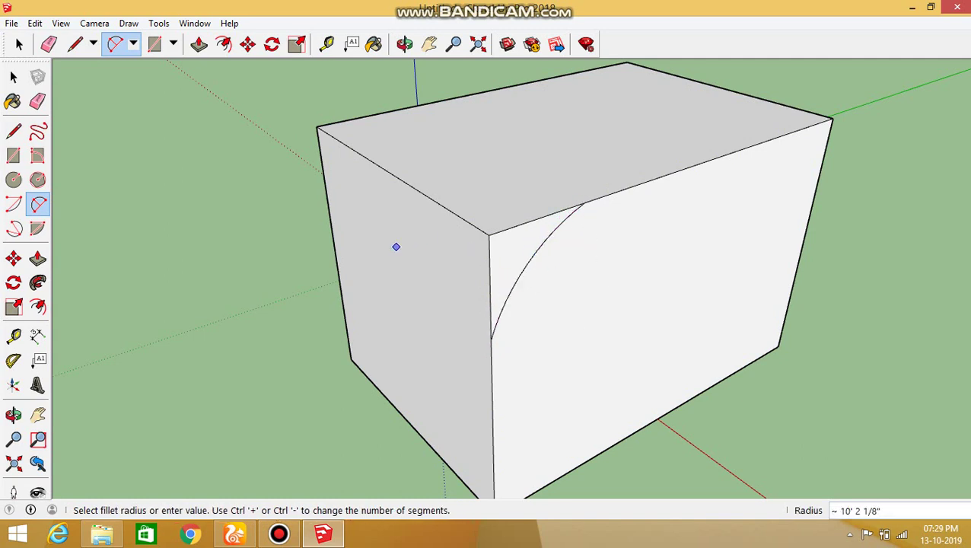
left_click(199, 43)
left_click(513, 243)
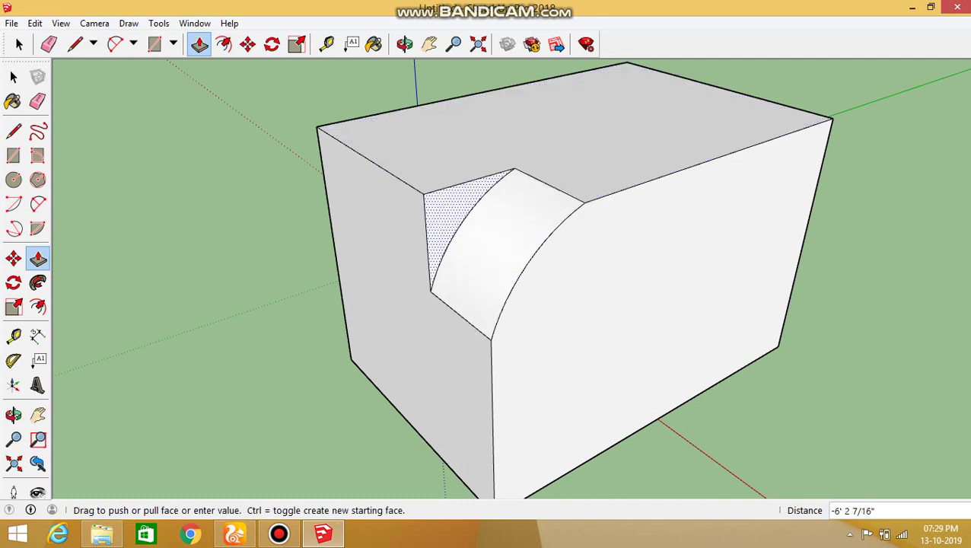
left_click(600, 355)
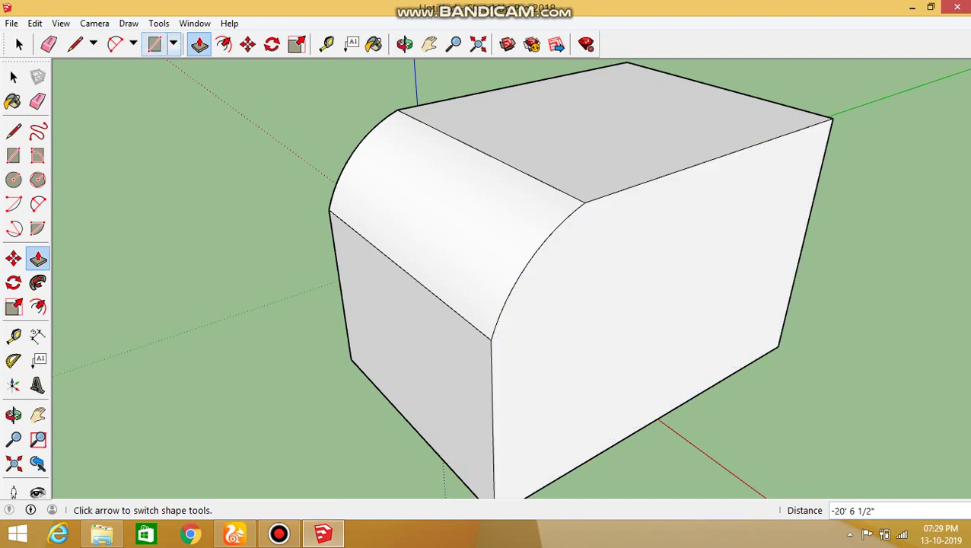
- Draw a pie arc on the right end's top edge and push it into a small rounded notch
left_click(115, 43)
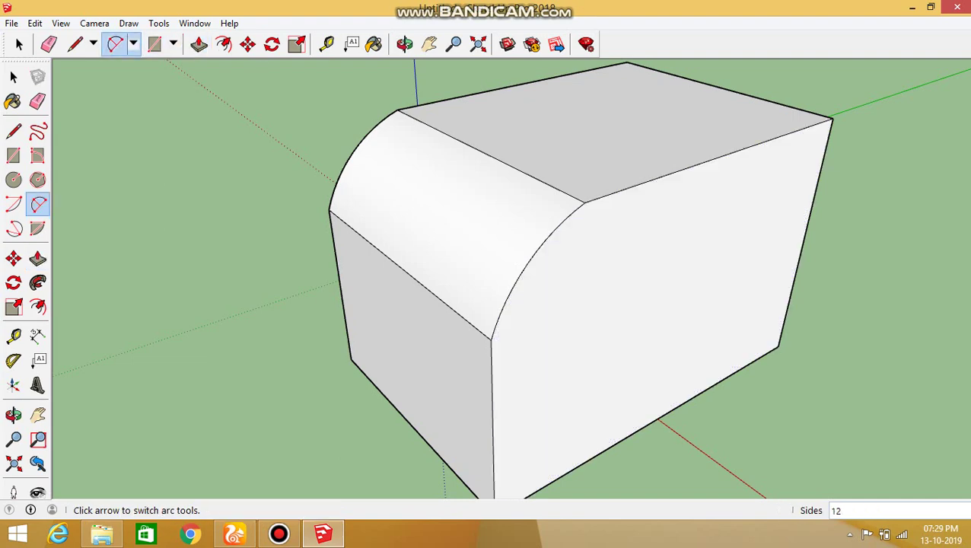
left_click(726, 155)
left_click(808, 222)
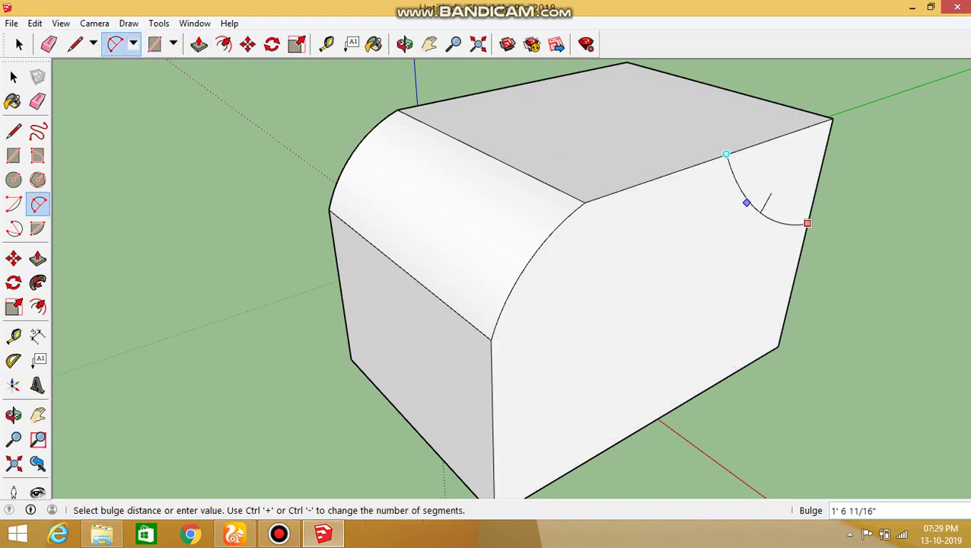
left_click(729, 229)
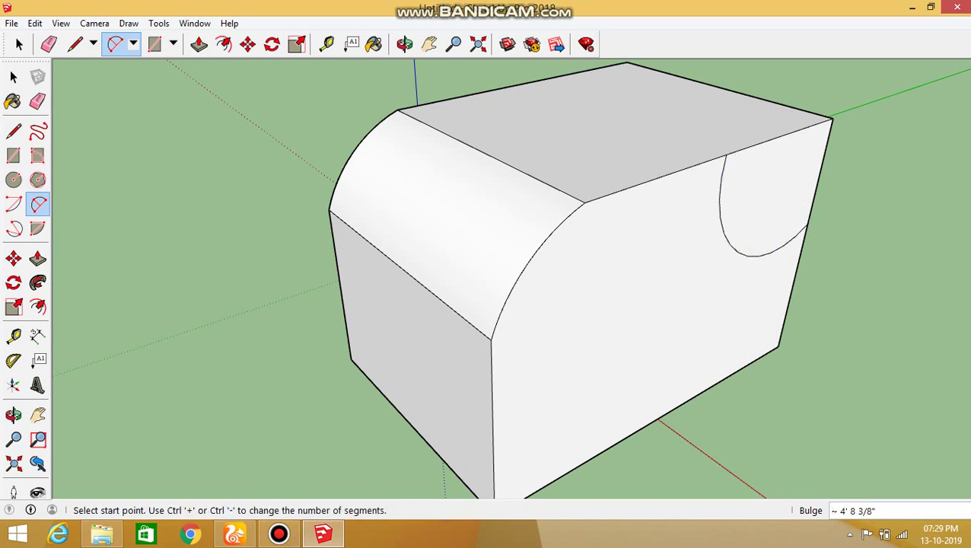
left_click(198, 44)
left_click(764, 198)
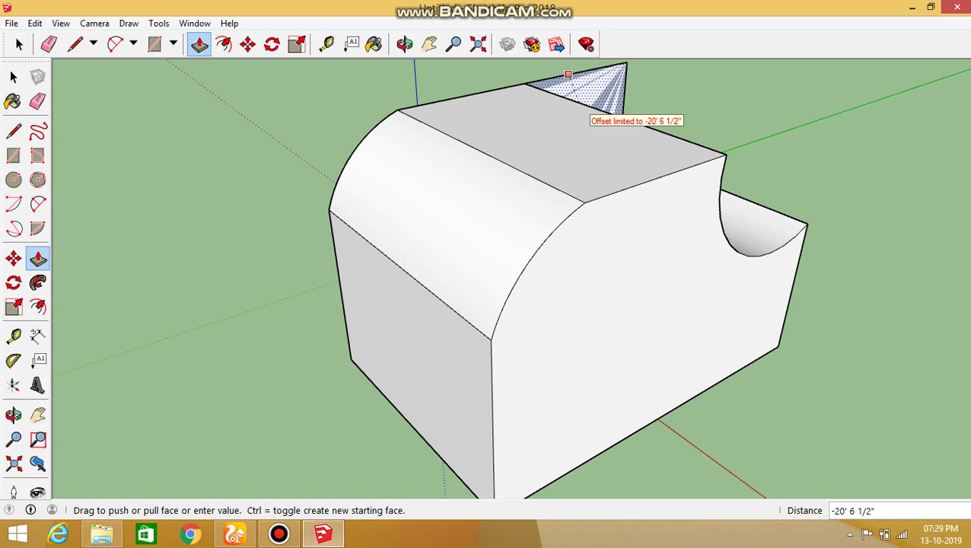
scroll(606, 80, "up", 1)
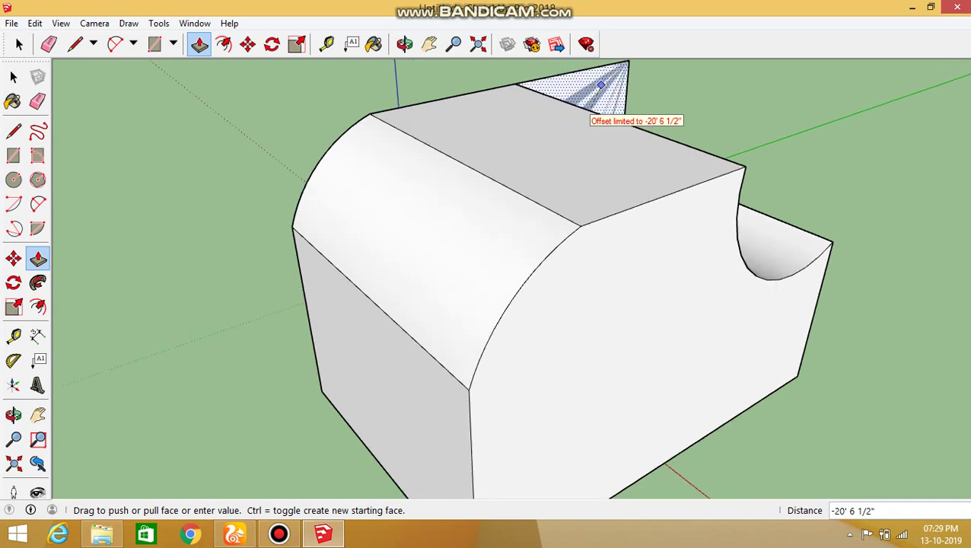
scroll(606, 80, "down", 1)
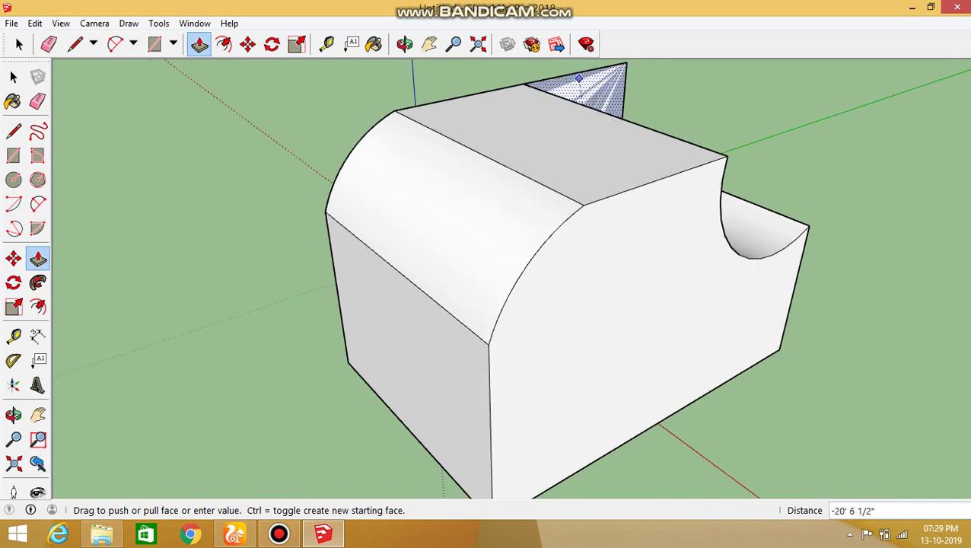
key("Escape")
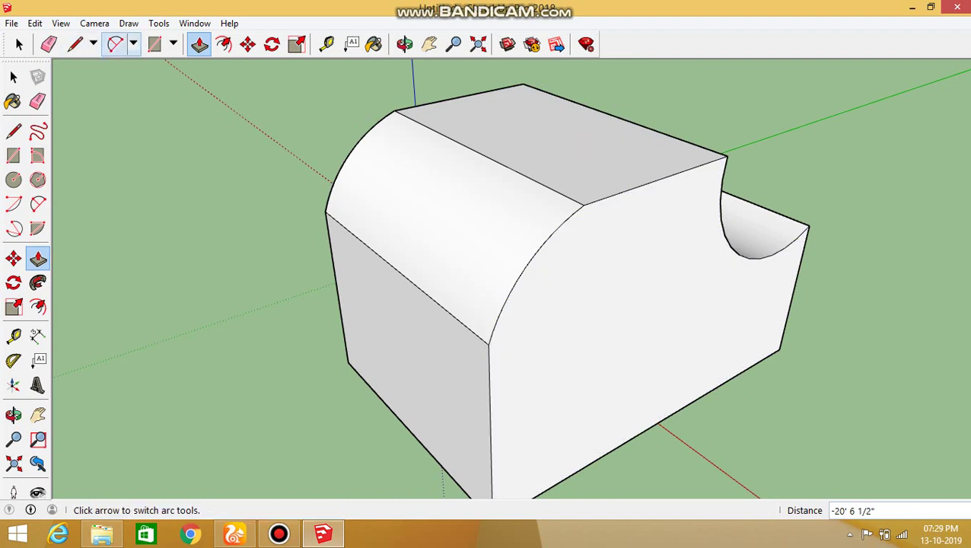
- Cut a large concave quarter-round along the left top edge by pushing an arc face through
left_click(115, 44)
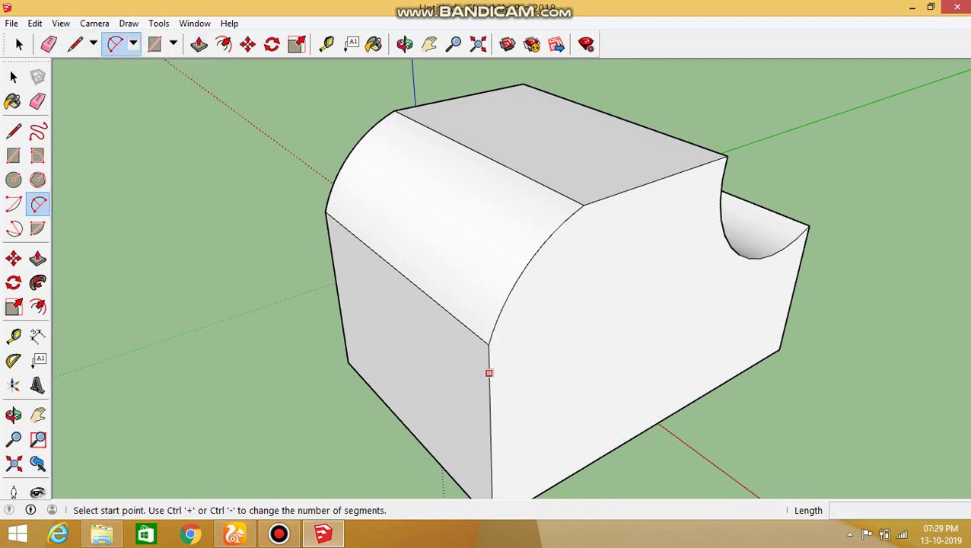
left_click(490, 372)
left_click(610, 197)
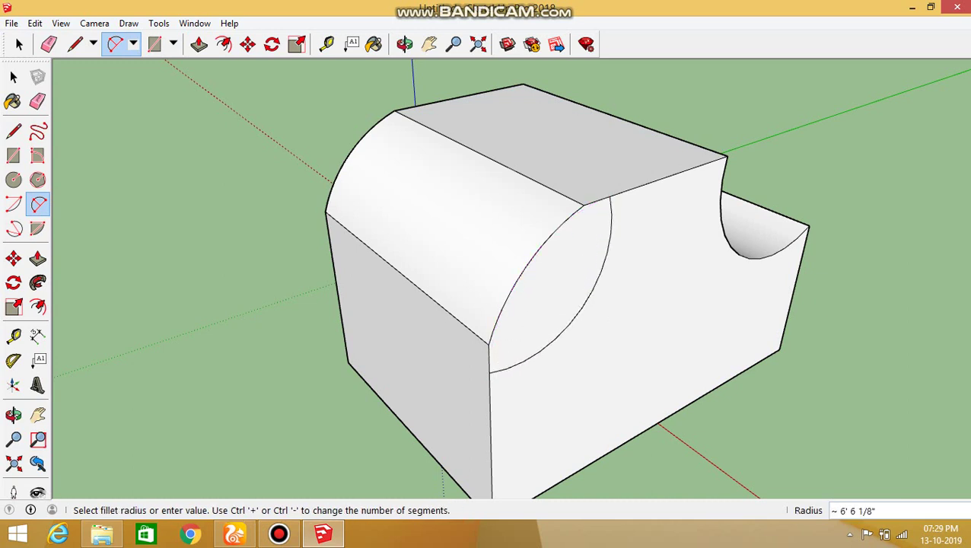
key("p")
left_click_drag(548, 289, 366, 183)
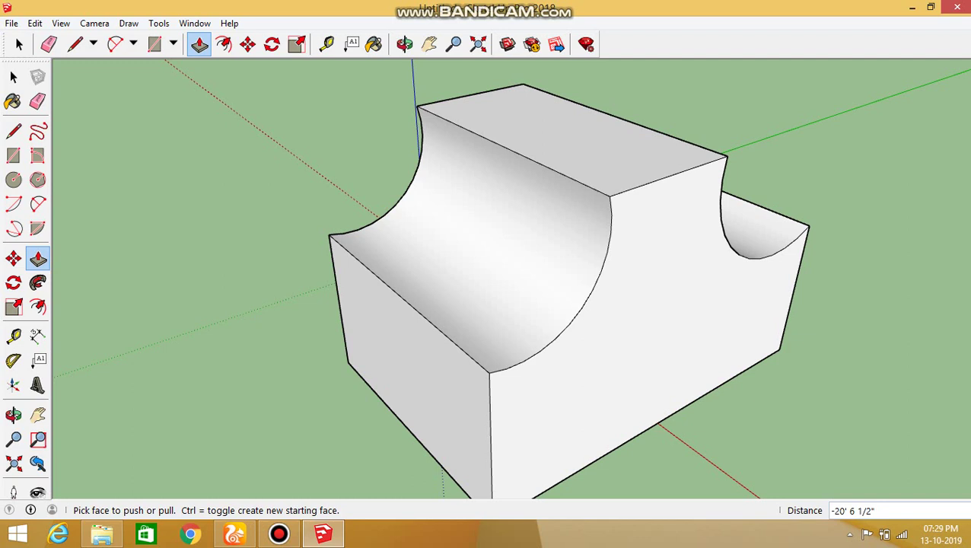
key("ctrl+z")
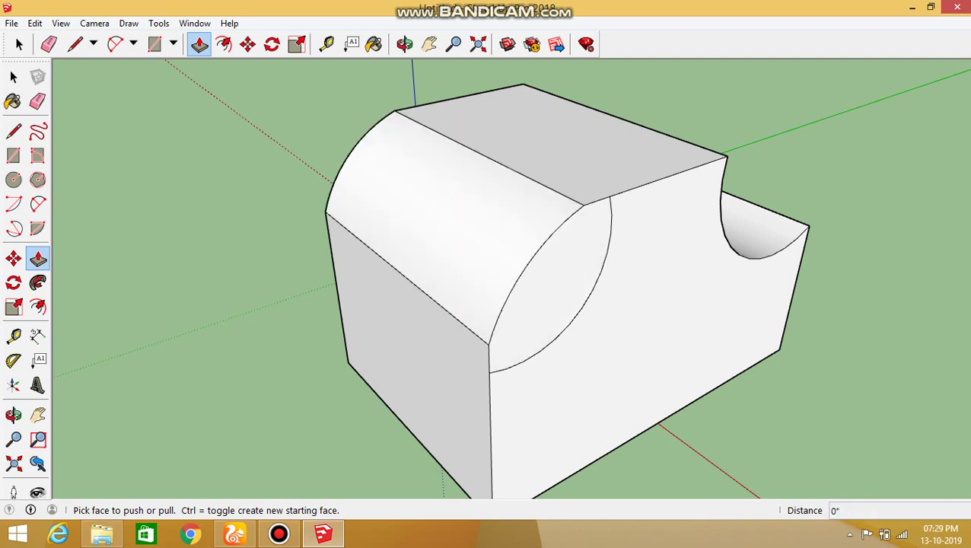
left_click_drag(548, 297, 439, 218)
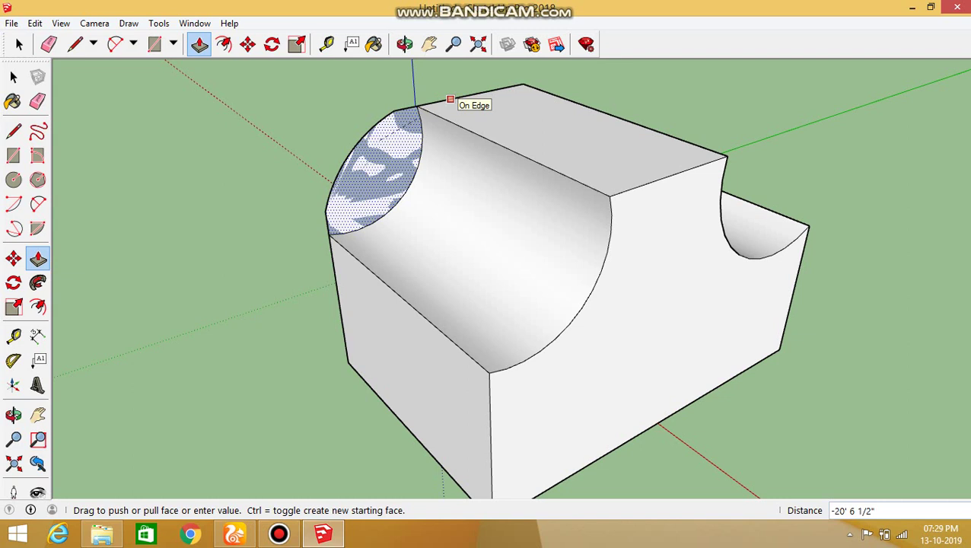
left_click(450, 99)
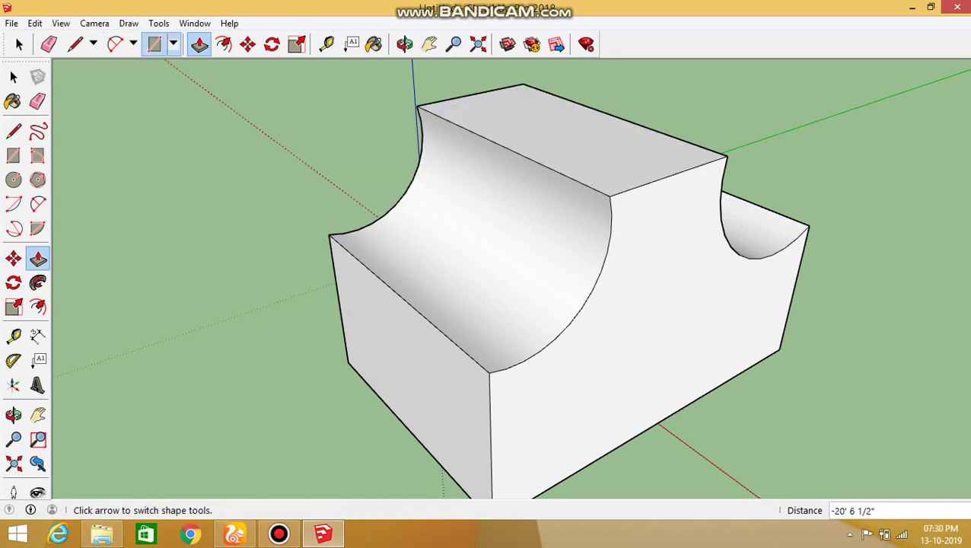
- Draw a window rectangle on the raised section's face and push it clean through the block
left_click(154, 43)
left_click(628, 231)
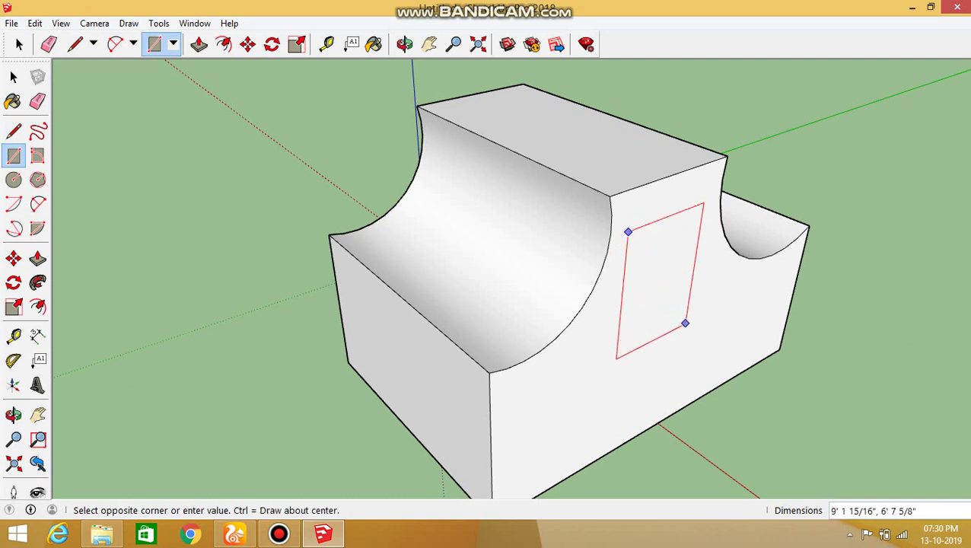
left_click(683, 326)
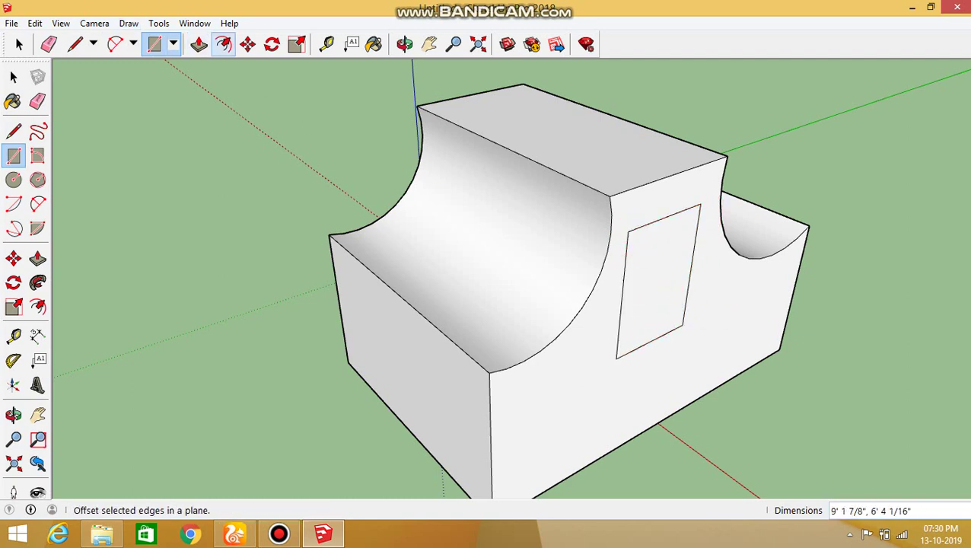
key("p")
left_click(658, 280)
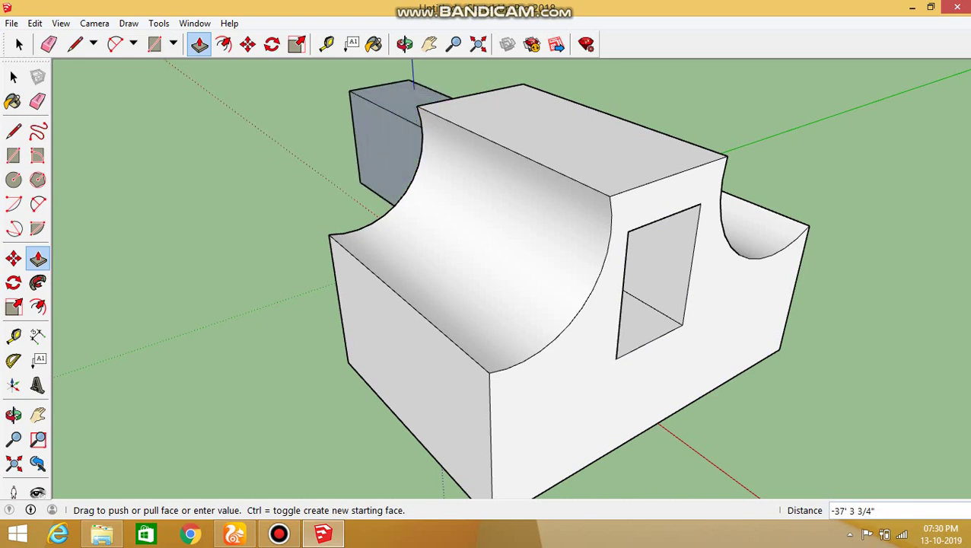
left_click(351, 76)
middle_click_drag(487, 274, 320, 289)
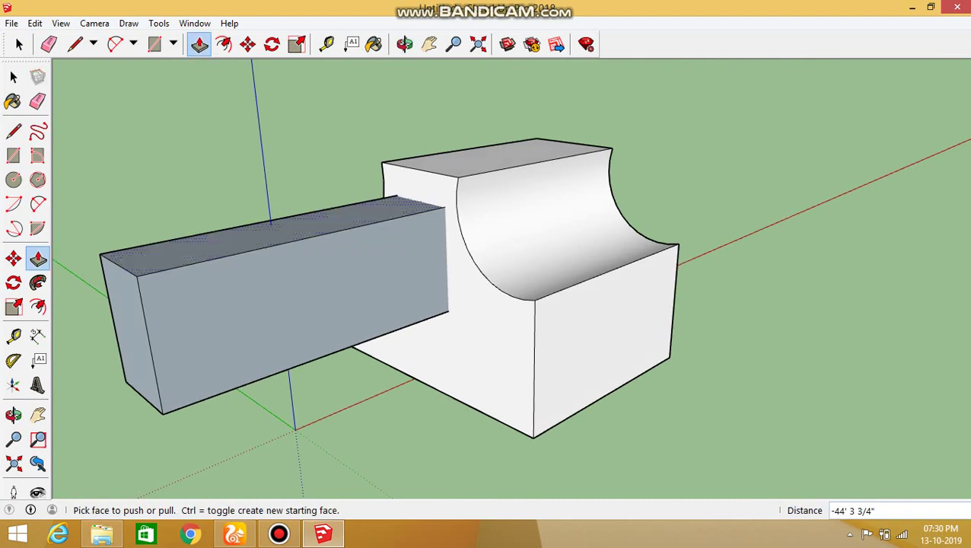
key("ctrl+z")
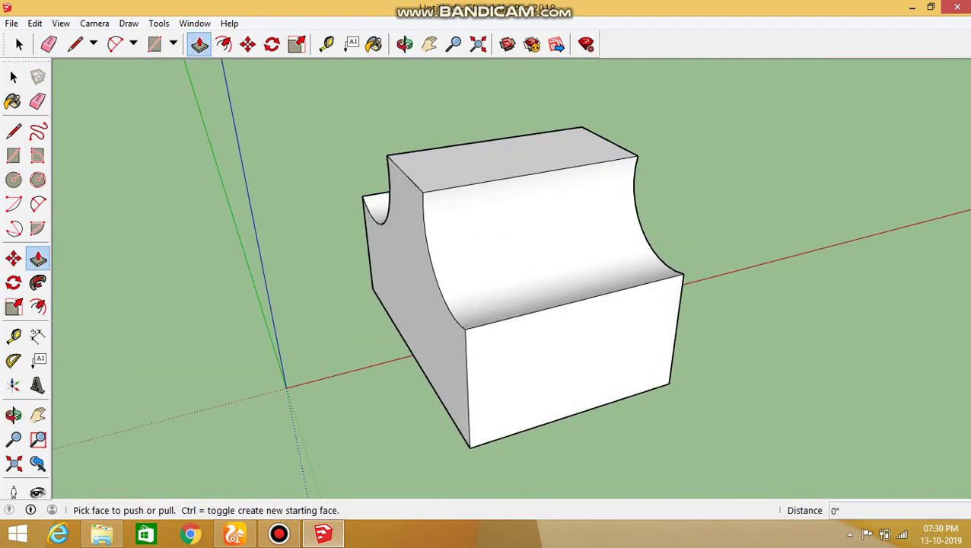
middle_click_drag(487, 274, 357, 279)
double_click(603, 278)
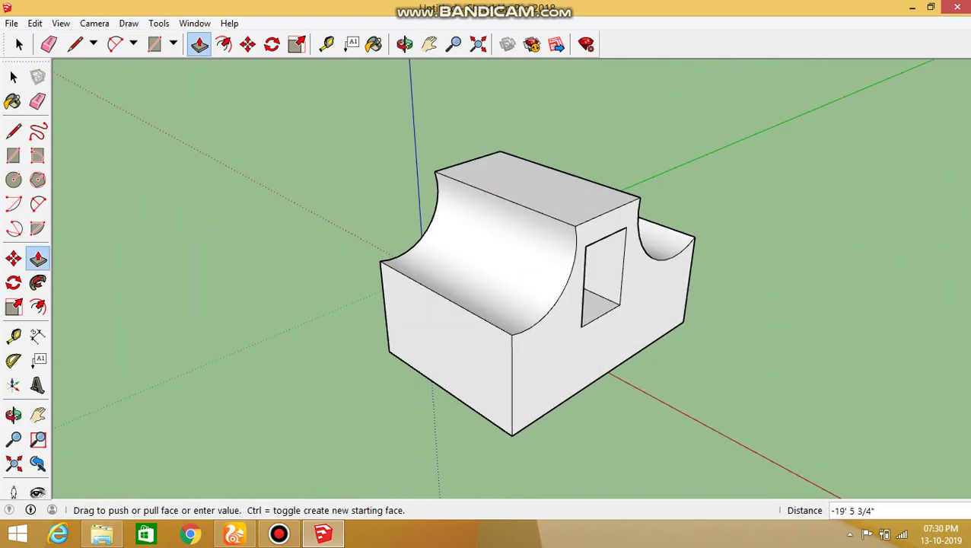
mouse_move(487, 274)
middle_mouse_down()
mouse_move(389, 279)
mouse_move(479, 274)
mouse_move(426, 277)
middle_mouse_up()
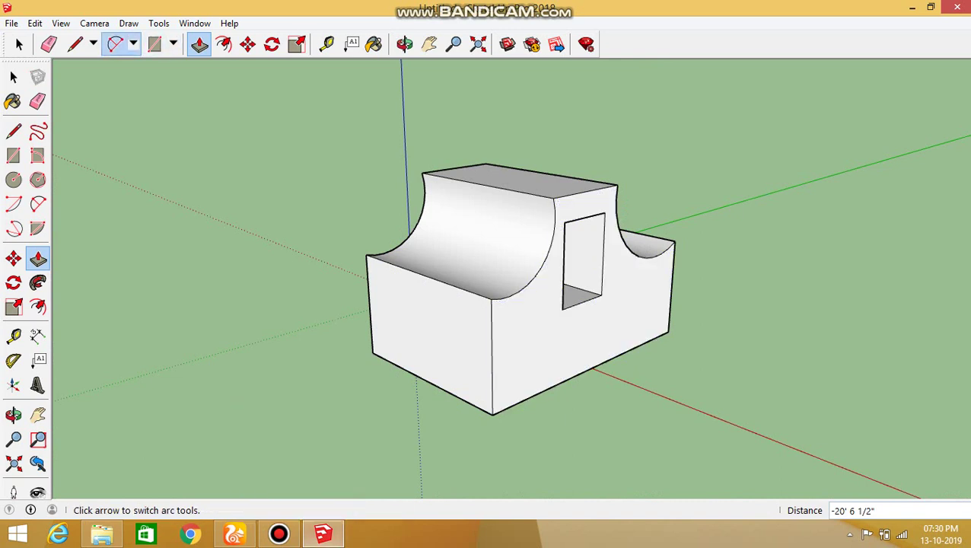
- Draw a long thin ground rectangle left of the block and pull it up 28' 7 1/2" into a wall
left_click(173, 43)
left_click(174, 43)
left_click(155, 44)
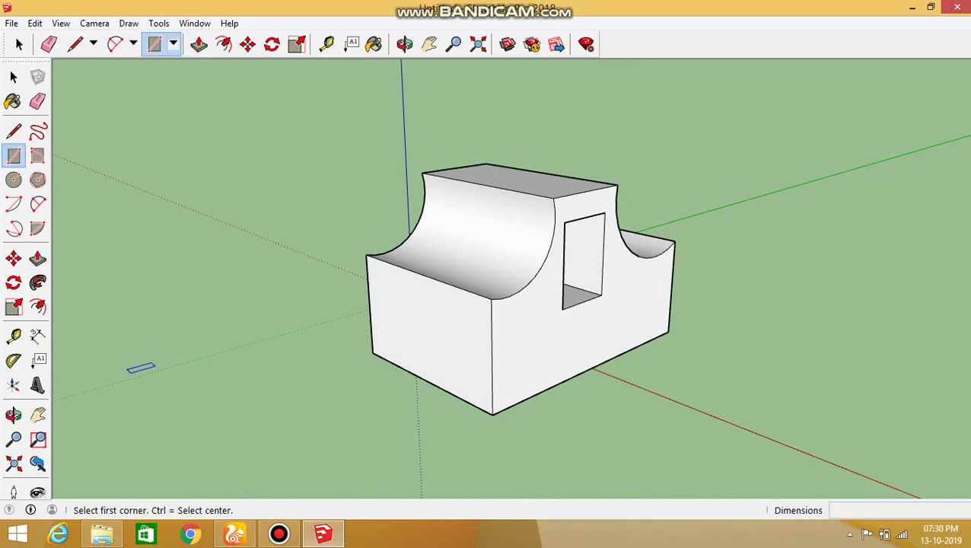
left_click(86, 364)
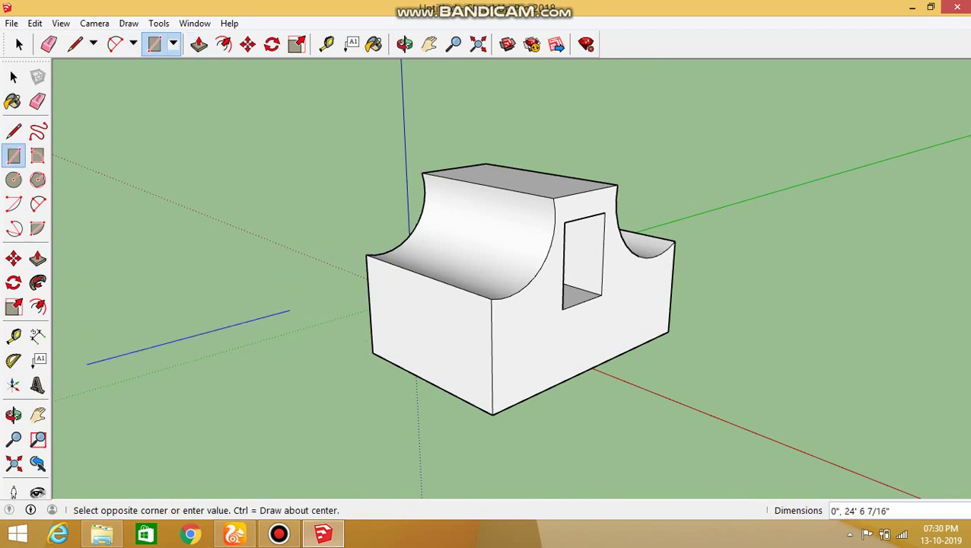
left_click(325, 299)
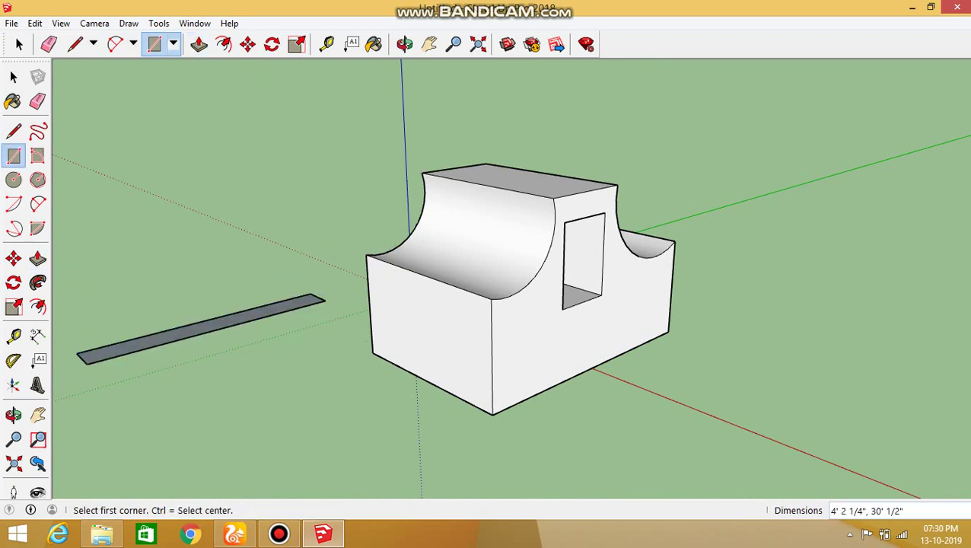
left_click(199, 43)
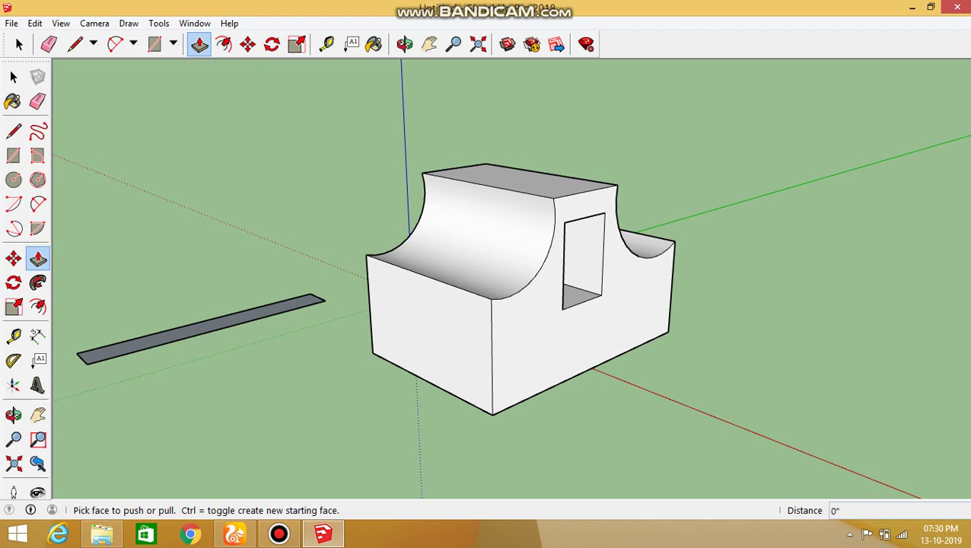
left_click_drag(199, 329, 206, 228)
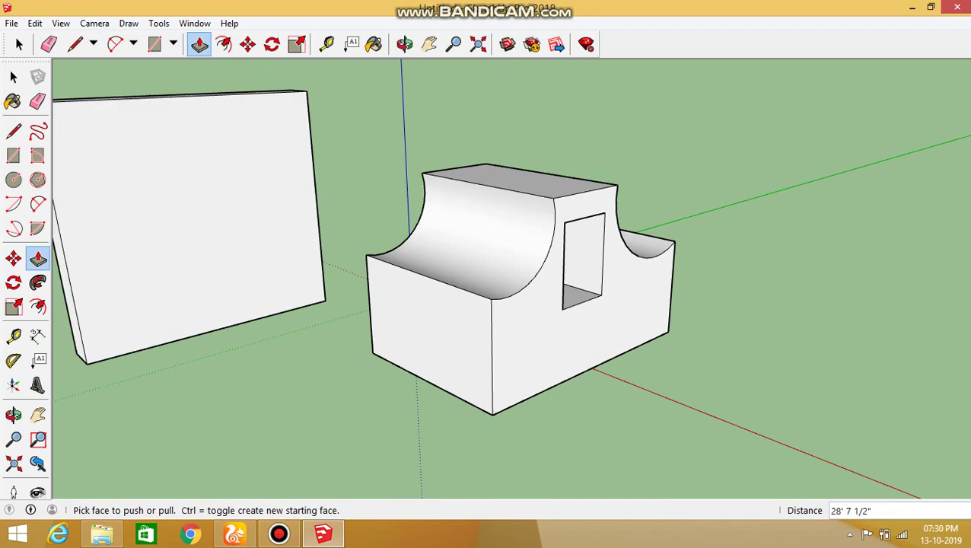
scroll(213, 228, "down", 1)
middle_click_drag(213, 229, 297, 199)
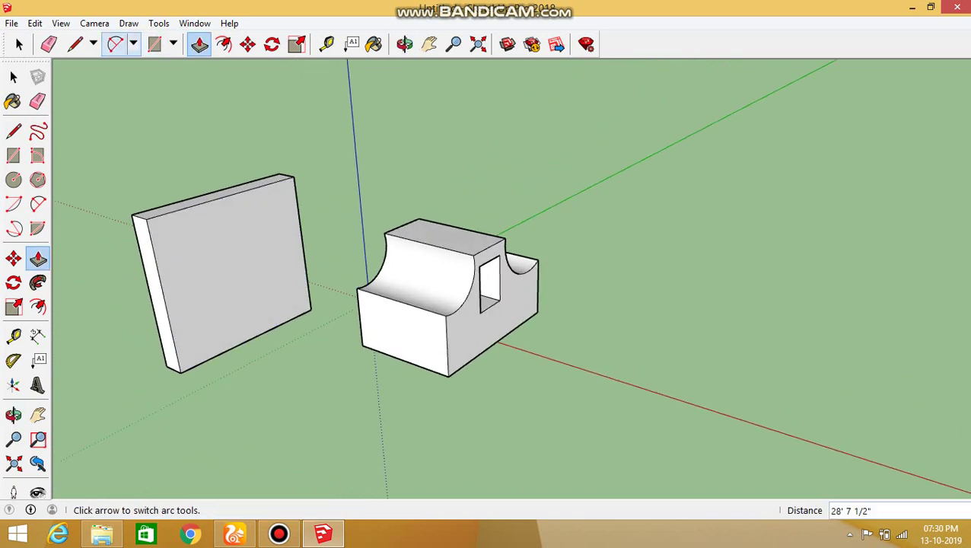
left_click(174, 43)
- Draw a small hexagon and a circle on the plate's front face
left_click(174, 44)
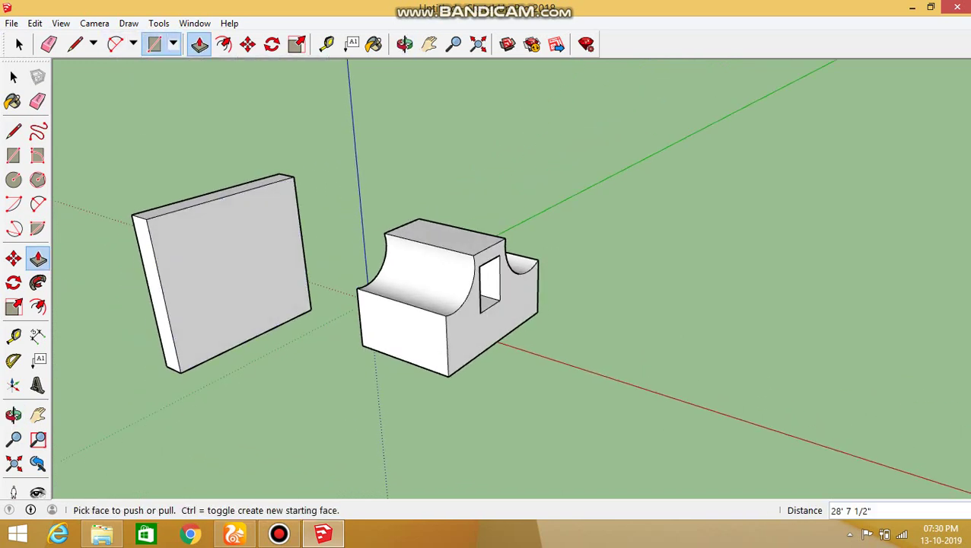
left_click(38, 180)
left_click(199, 276)
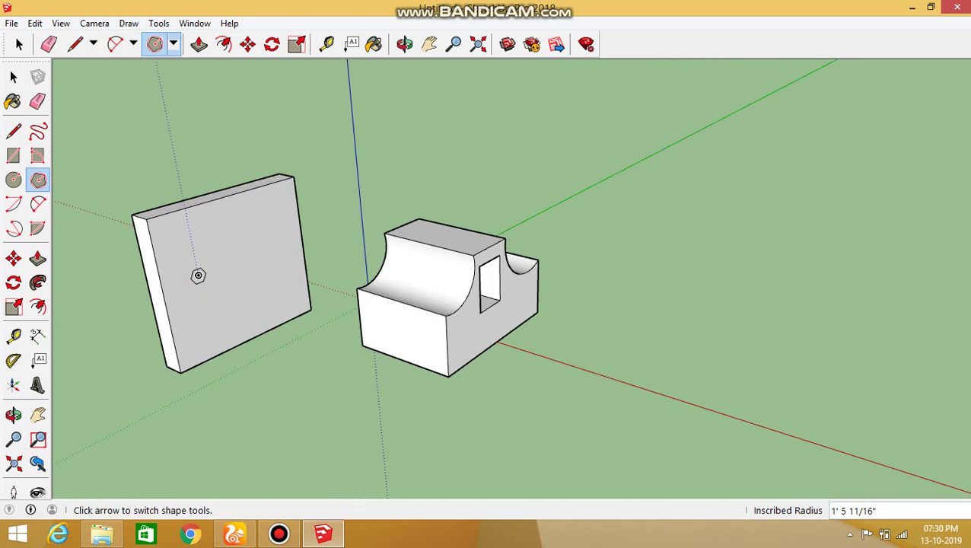
left_click(174, 43)
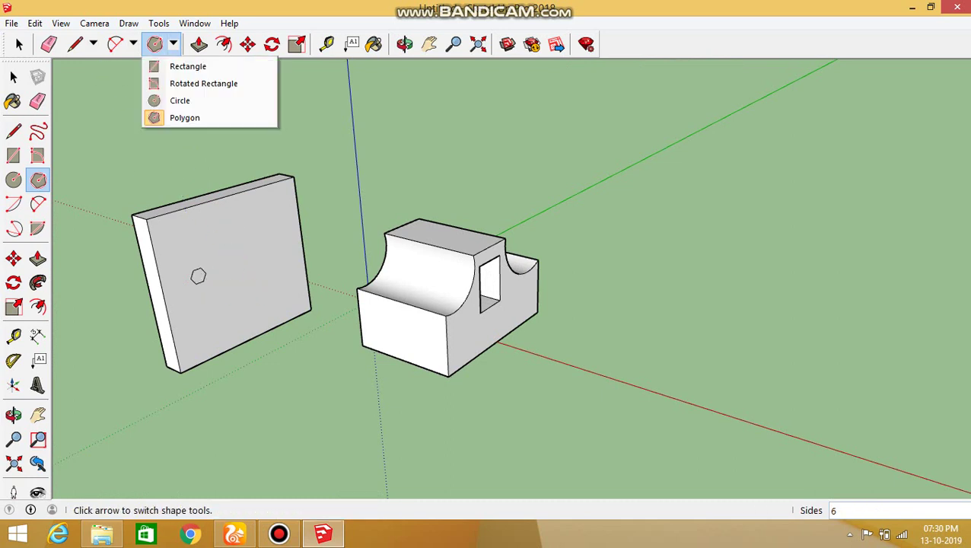
left_click(163, 100)
left_click(249, 257)
left_click(269, 282)
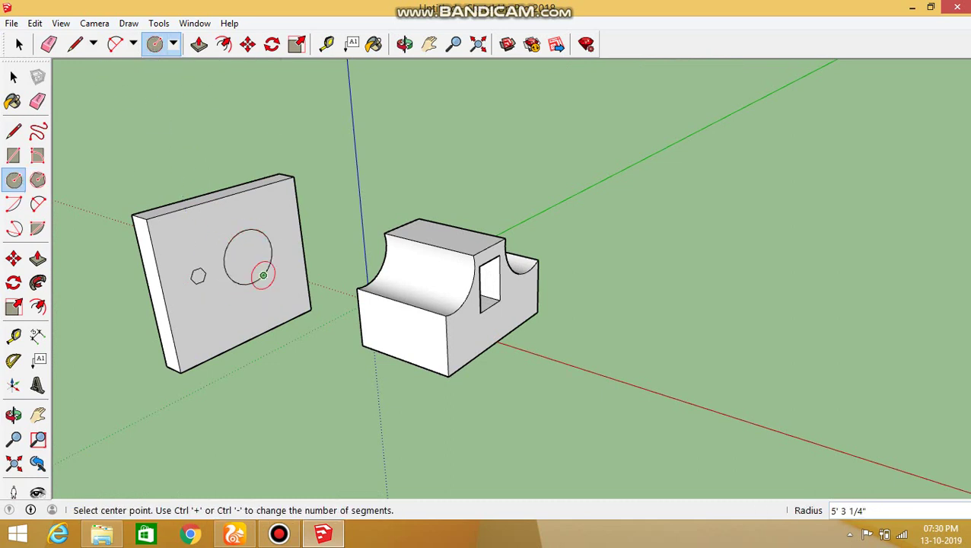
scroll(204, 261, "up", 2)
scroll(199, 263, "up", 1)
scroll(233, 270, "up", 1)
scroll(221, 267, "down", 1)
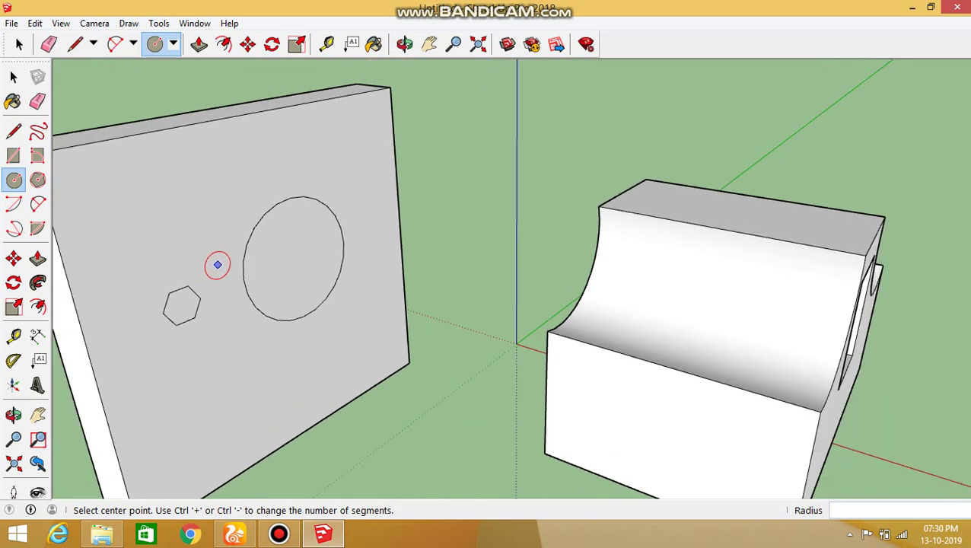
scroll(304, 264, "down", 1)
scroll(300, 259, "down", 1)
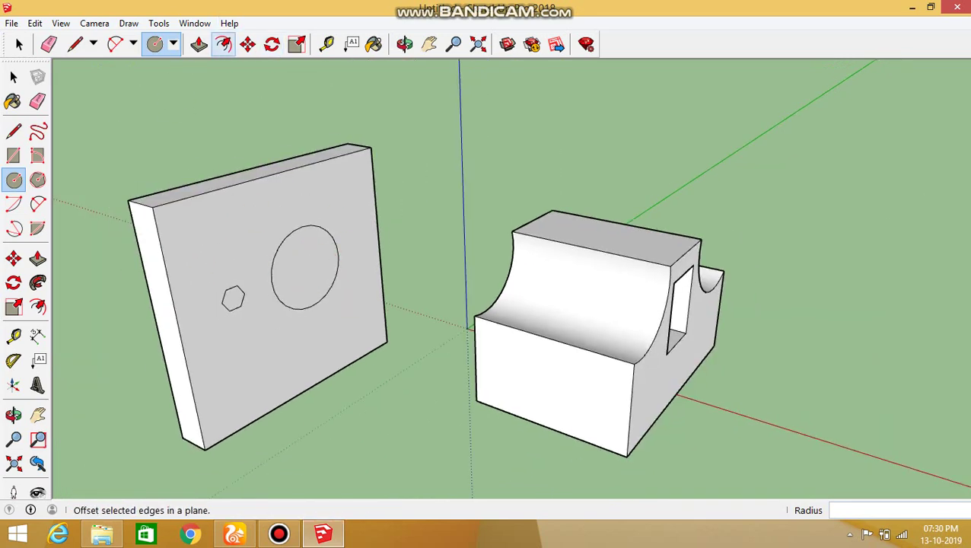
- Extrude the circle outward into a shaft and sink the hexagon into a recess
left_click(199, 44)
left_click(303, 266)
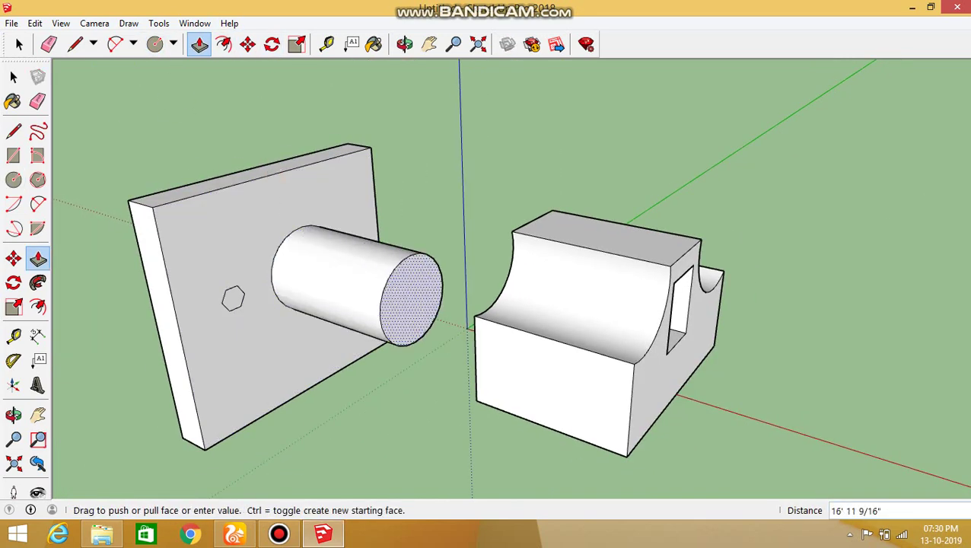
left_click(421, 302)
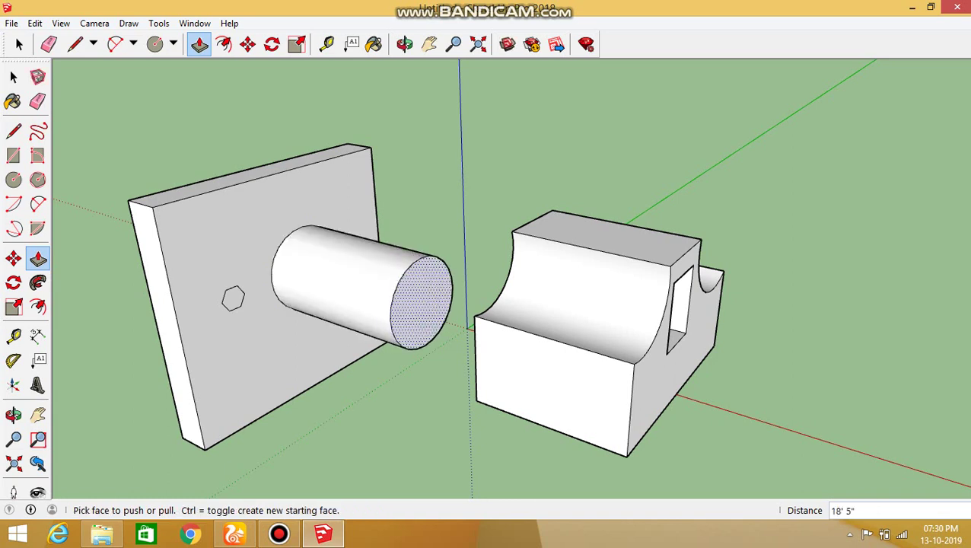
left_click(233, 299)
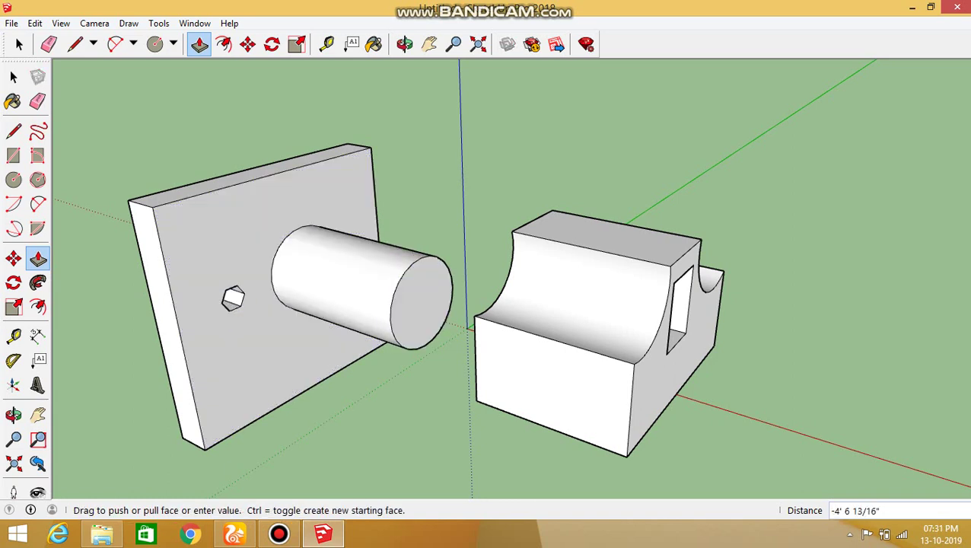
scroll(233, 298, "up", 1)
scroll(236, 308, "up", 1)
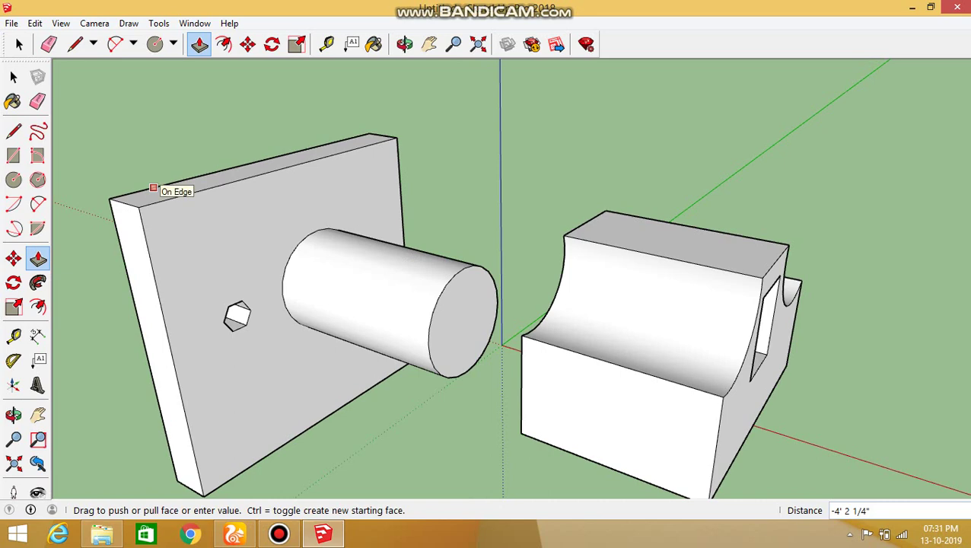
mouse_move(236, 313)
middle_mouse_down()
mouse_move(257, 366)
mouse_move(188, 201)
mouse_move(426, 248)
mouse_move(395, 289)
mouse_move(439, 320)
middle_mouse_up()
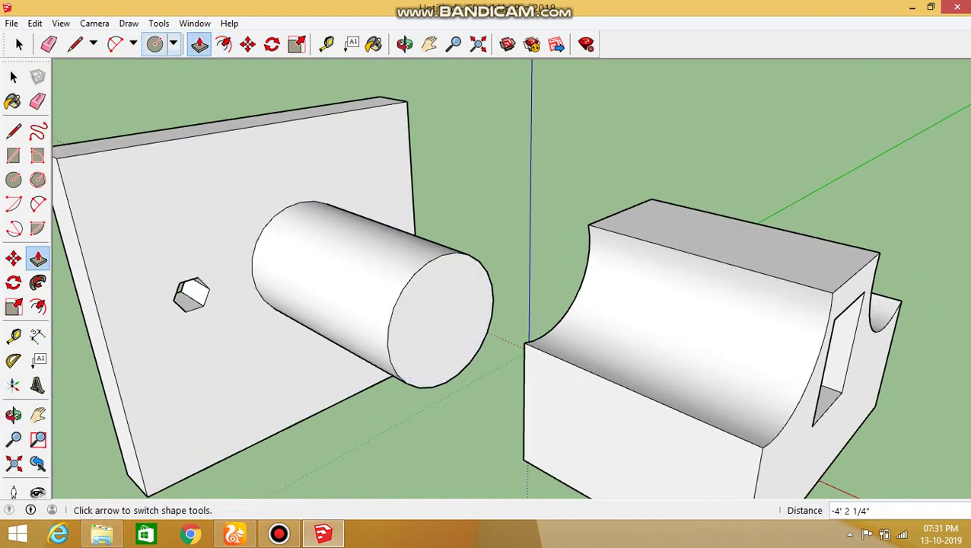
- Draw a smaller concentric circle on the shaft end and push it inward to hollow the shaft
left_click(154, 43)
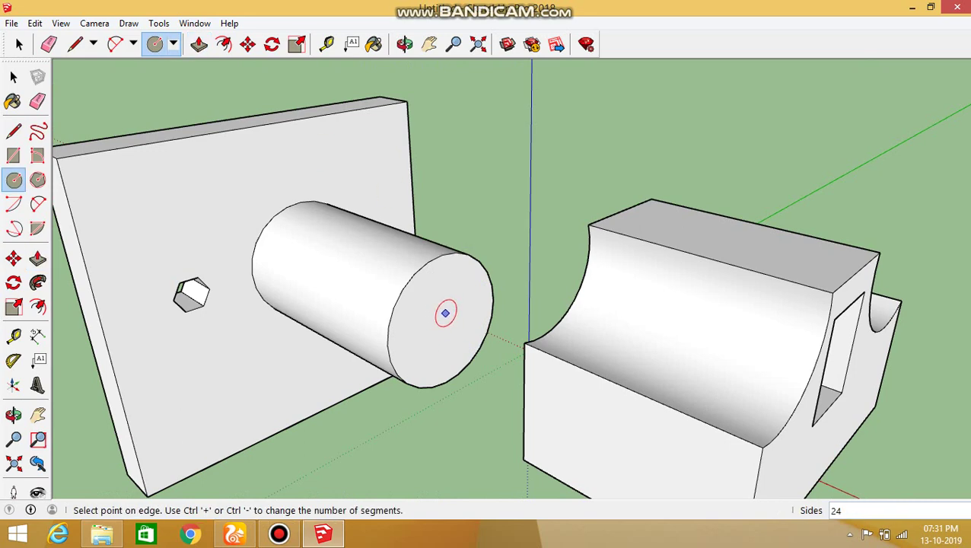
left_click(463, 346)
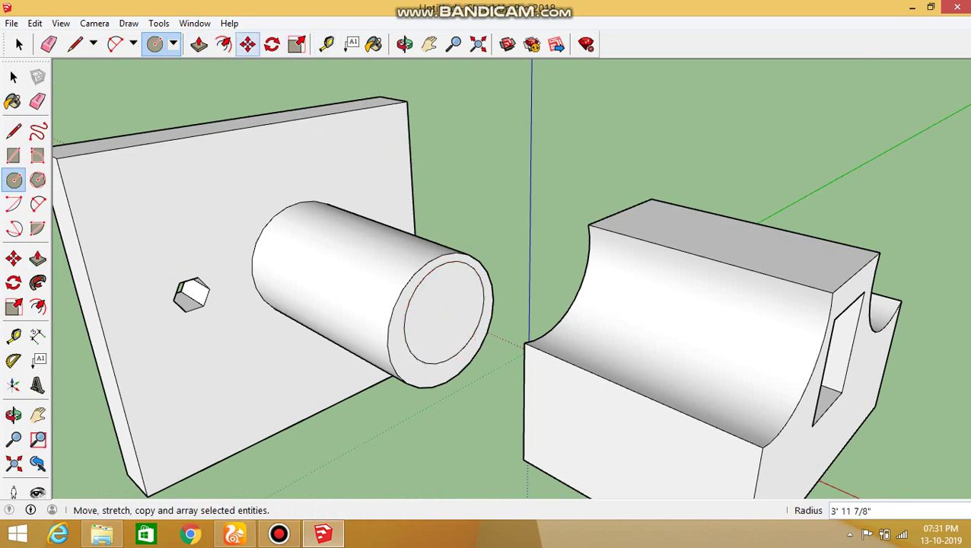
left_click(199, 43)
left_click(449, 319)
left_click(628, 433)
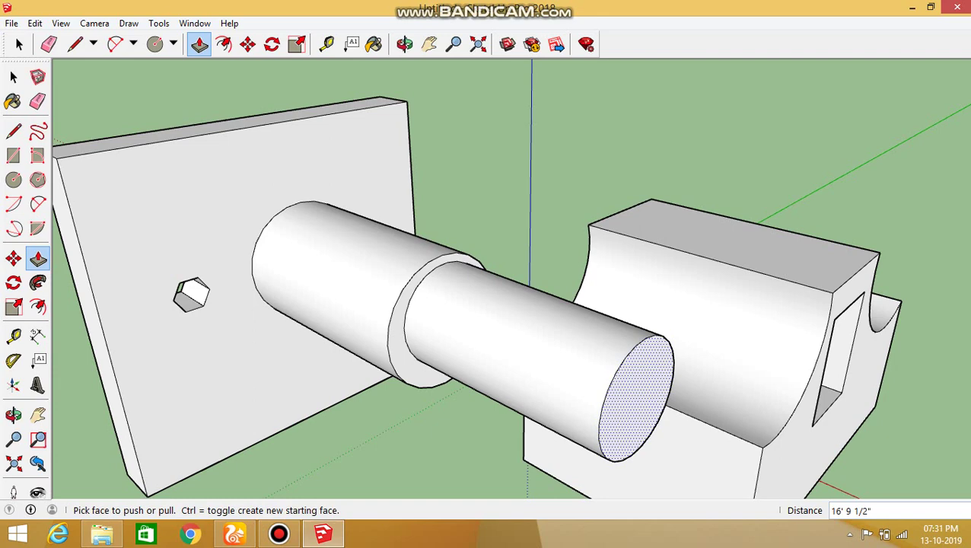
left_click(628, 433)
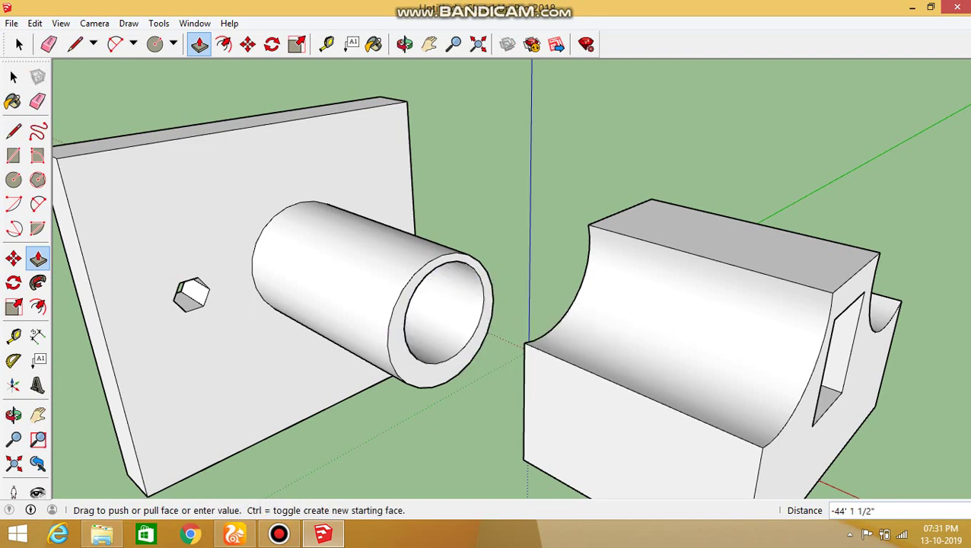
left_click(249, 115)
- Push the bore deeper through the tube, checking the plate from front and back
mouse_move(250, 152)
middle_mouse_down()
mouse_move(457, 267)
mouse_move(396, 289)
middle_mouse_up()
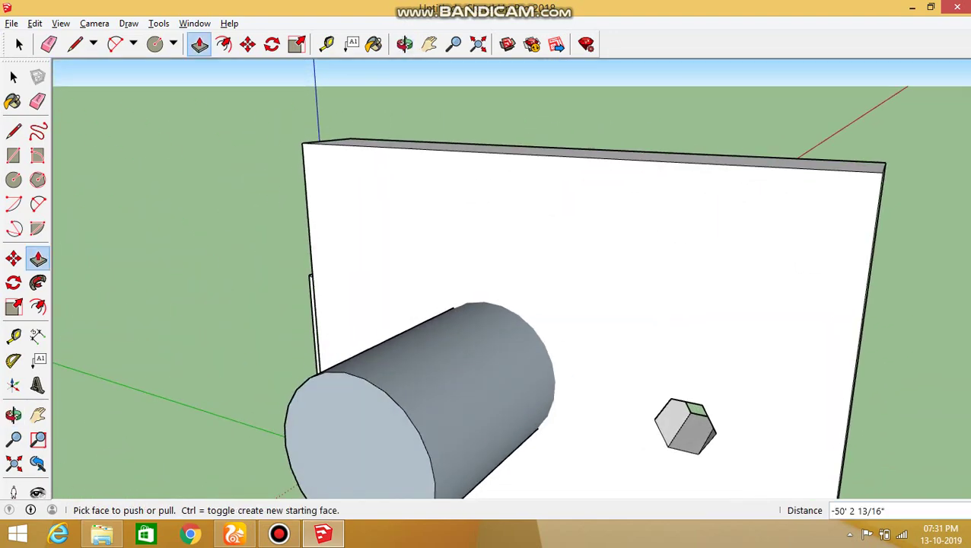
middle_click_drag(487, 274, 319, 290)
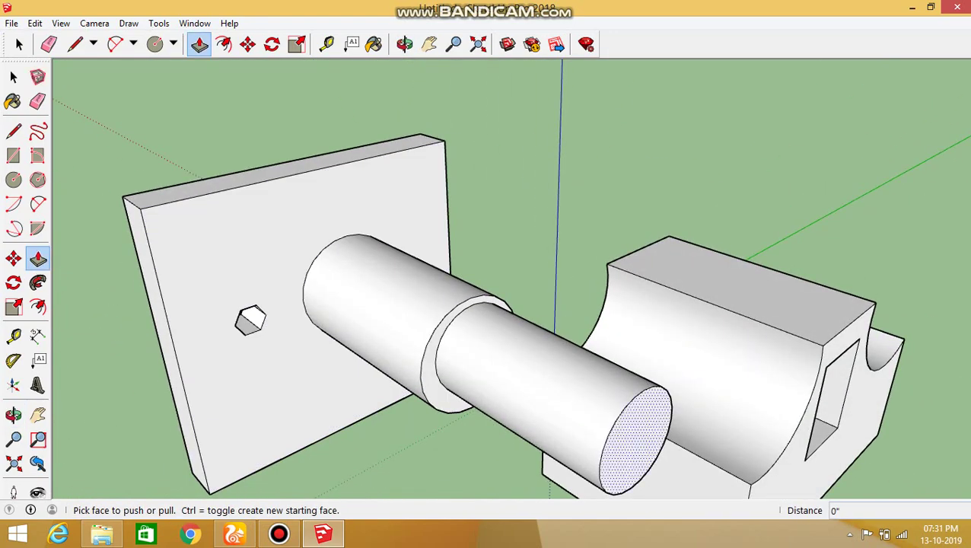
left_click(632, 442)
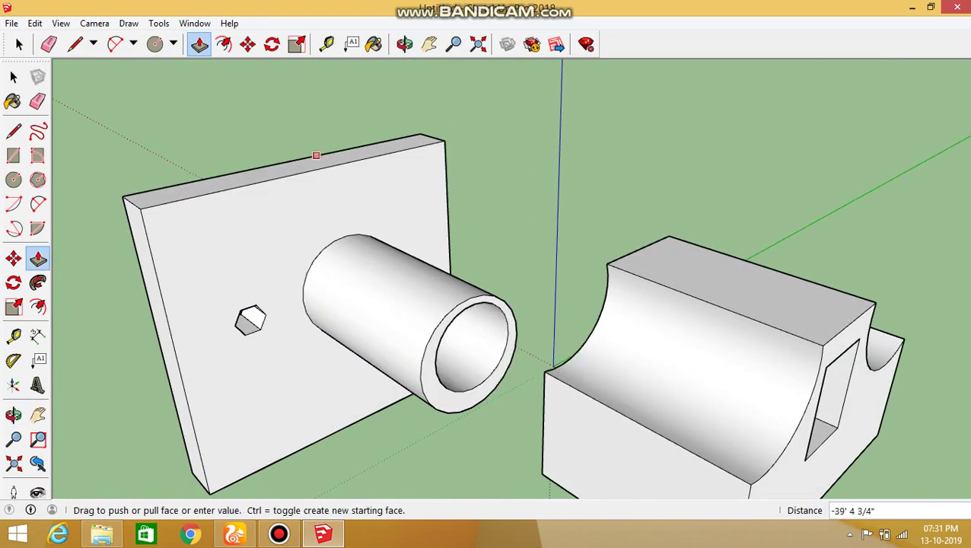
middle_click_drag(487, 274, 426, 289)
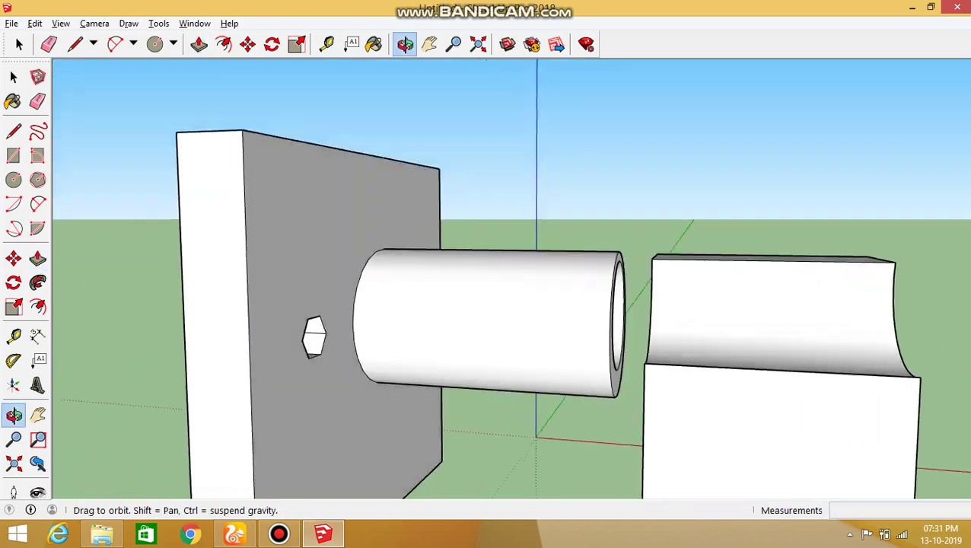
middle_click_drag(487, 274, 457, 289)
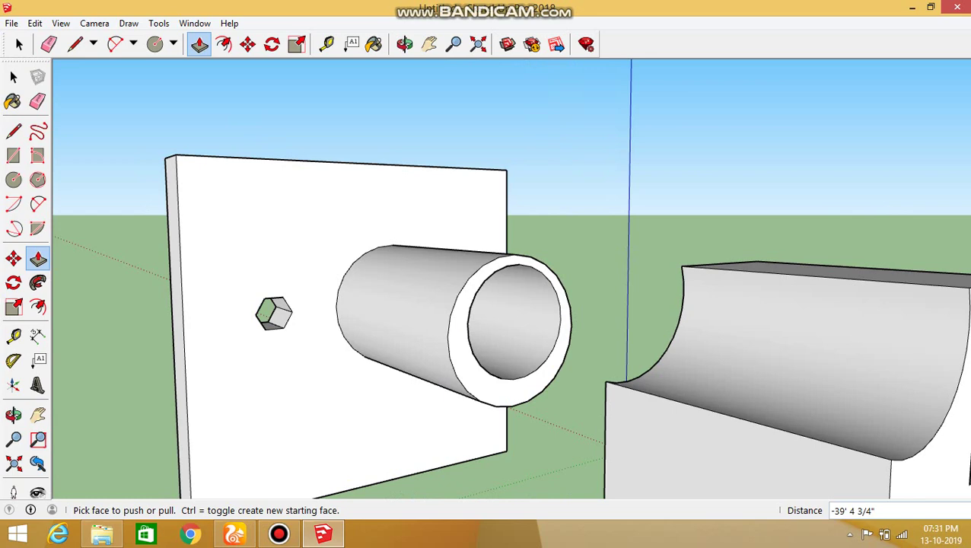
scroll(500, 344, "down", 2)
scroll(500, 344, "down", 3)
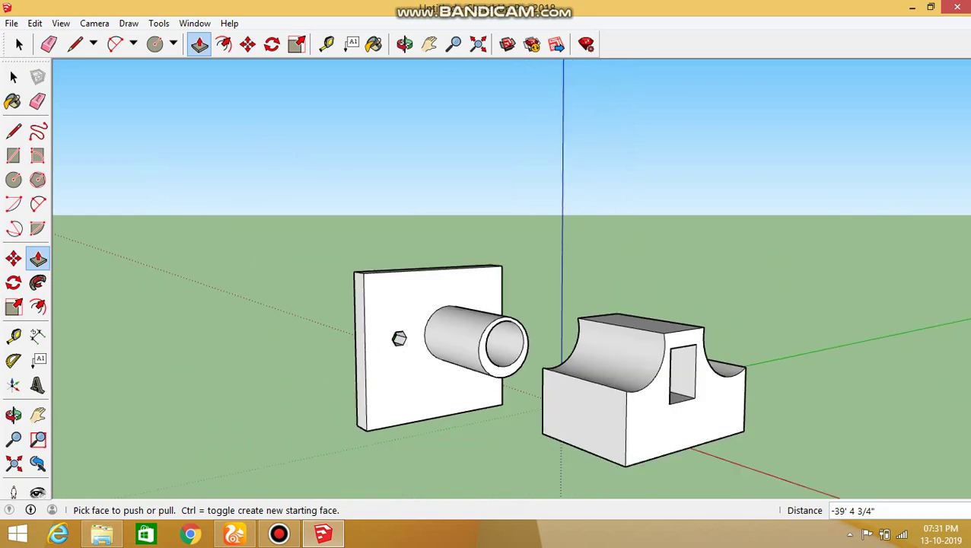
scroll(500, 344, "down", 2)
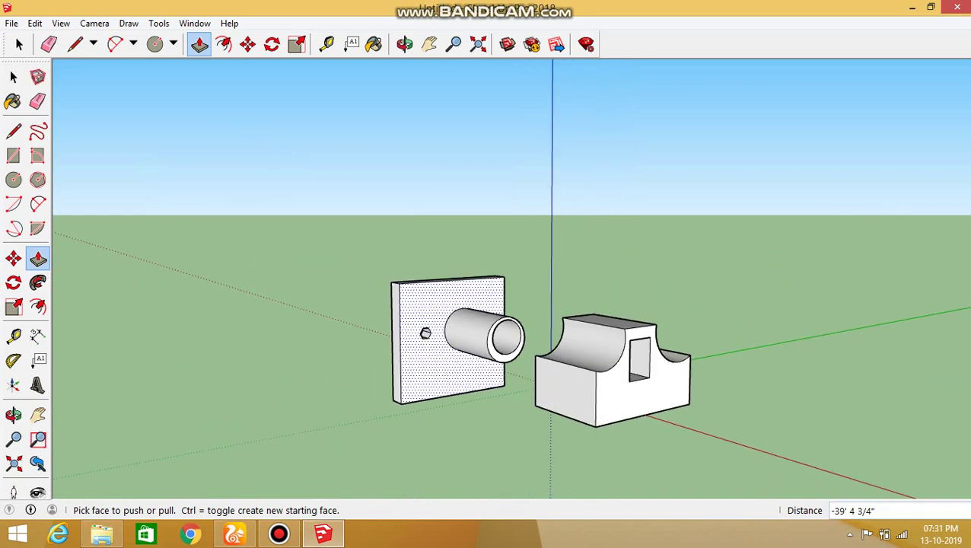
scroll(426, 333, "down", 2)
scroll(425, 332, "down", 2)
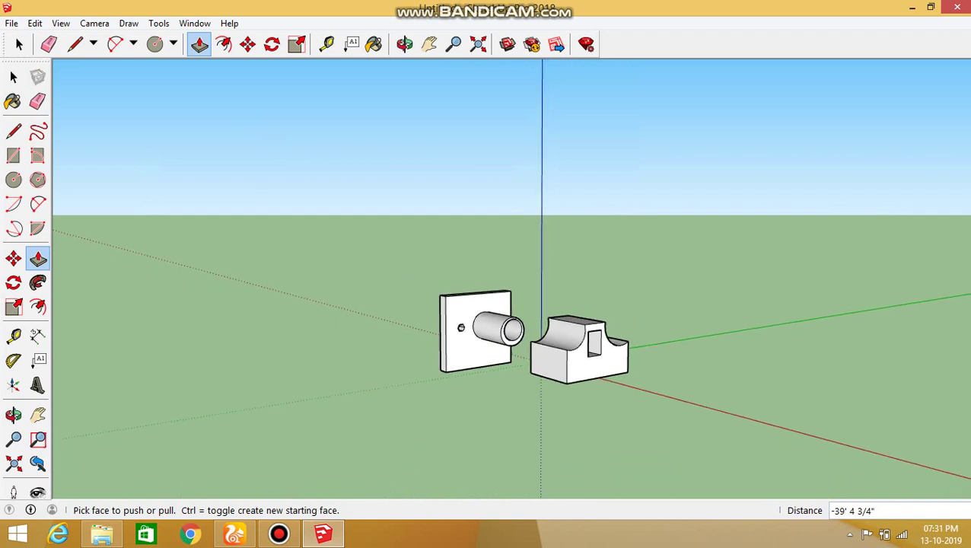
scroll(403, 319, "up", 2)
scroll(392, 313, "up", 3)
middle_click_drag(392, 312, 392, 312)
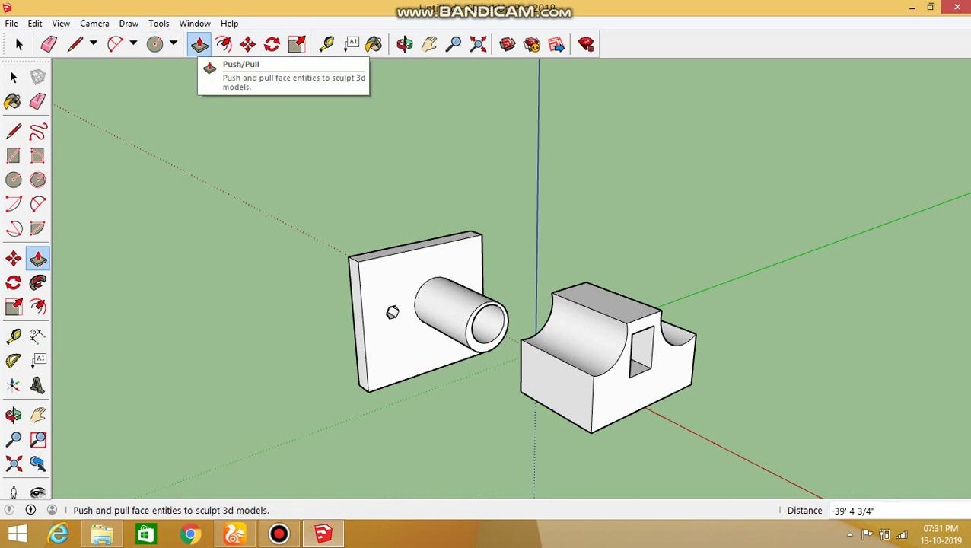
left_click(19, 44)
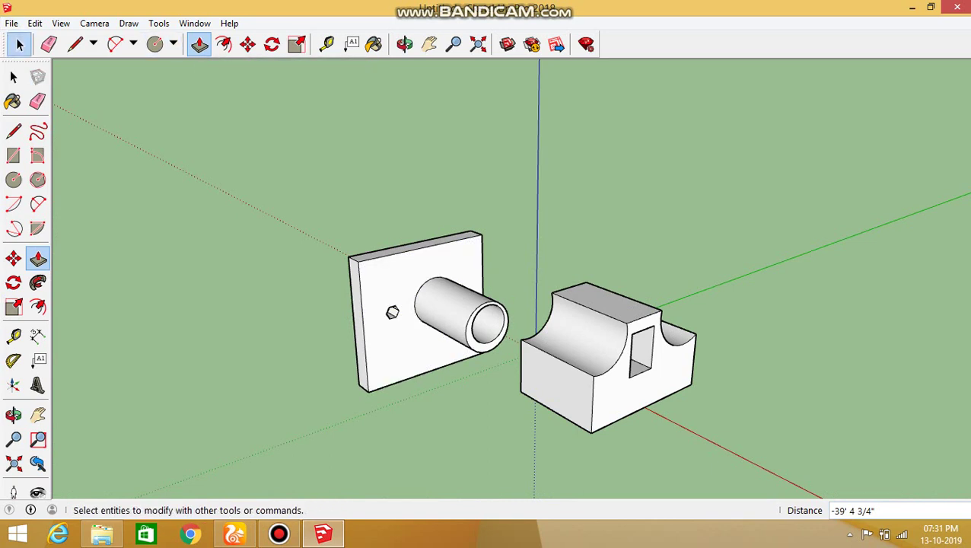
scroll(549, 291, "down", 3)
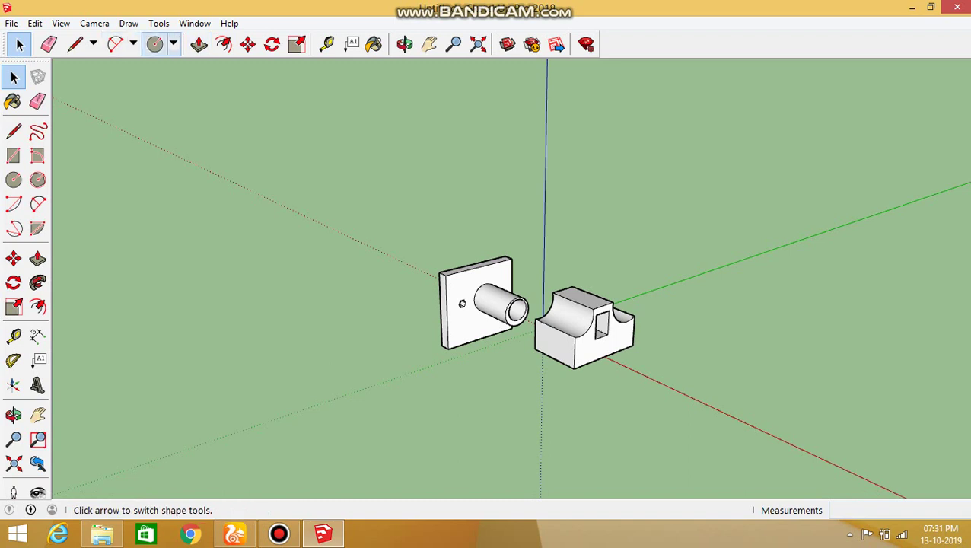
left_click(174, 44)
- Draw a large ground rectangle beside the parts and inset a slightly smaller rectangle inside it
left_click(203, 83)
left_click(173, 44)
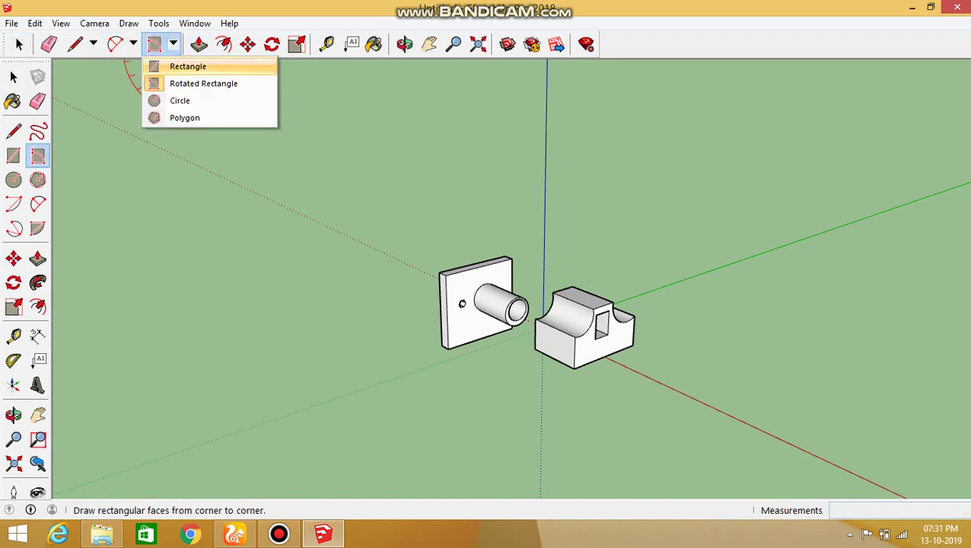
left_click(188, 66)
left_click(297, 382)
left_click(577, 439)
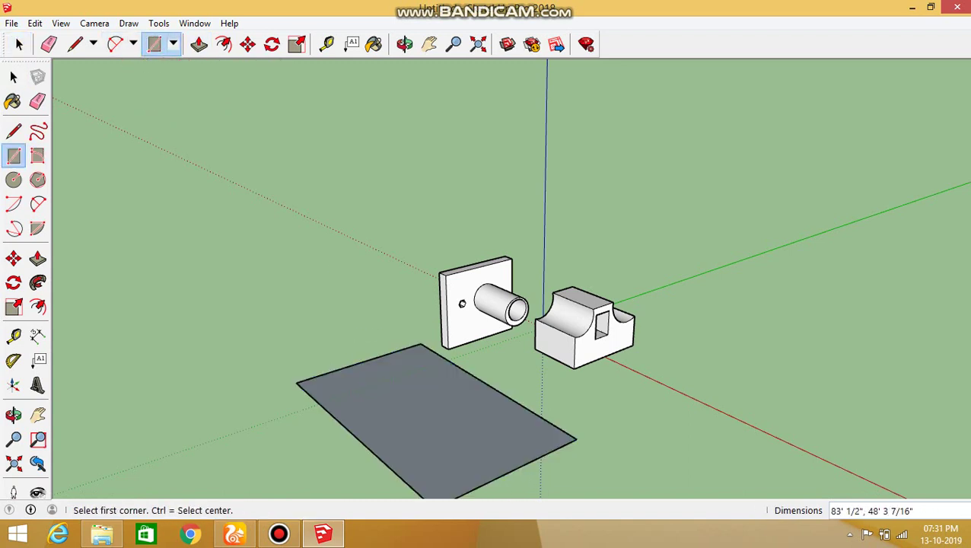
scroll(296, 382, "up", 1)
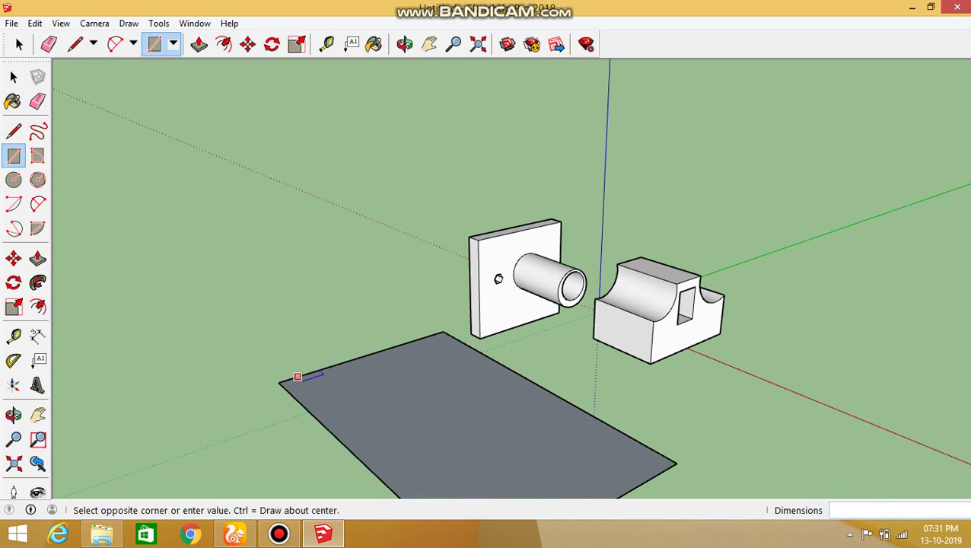
key("Escape")
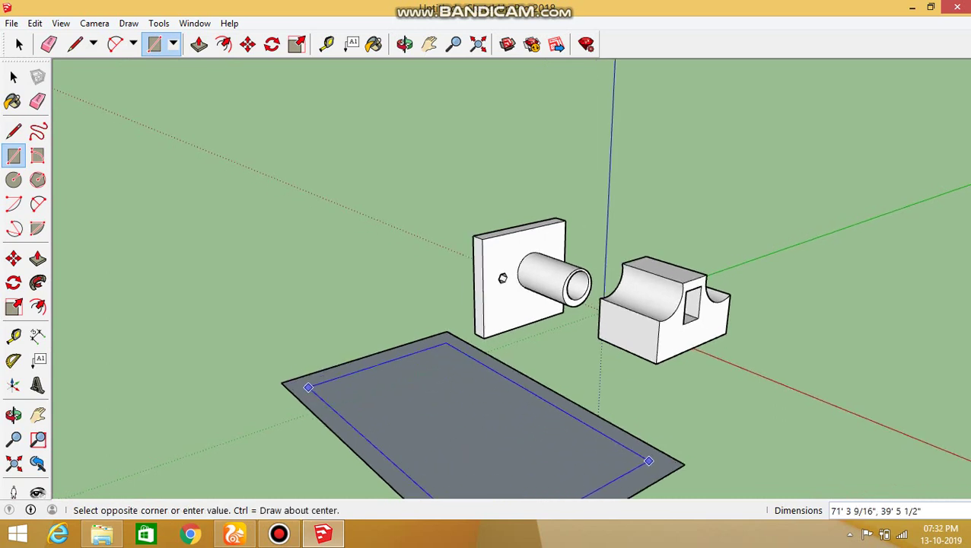
left_click(663, 464)
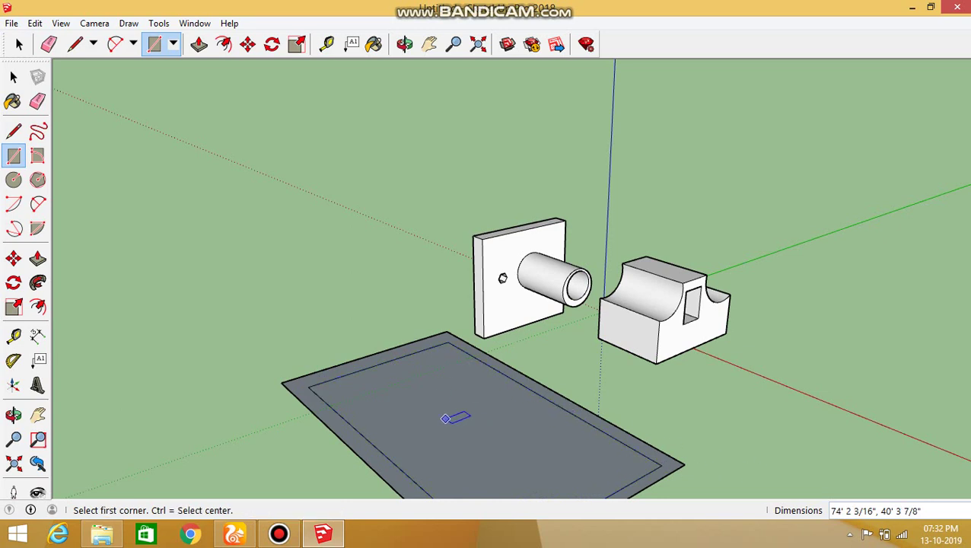
left_click(199, 43)
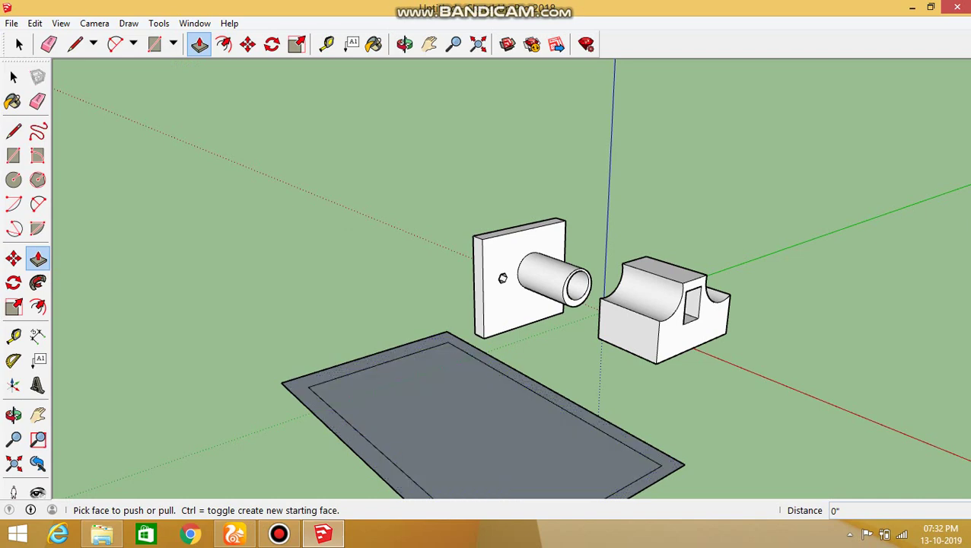
left_click(480, 411)
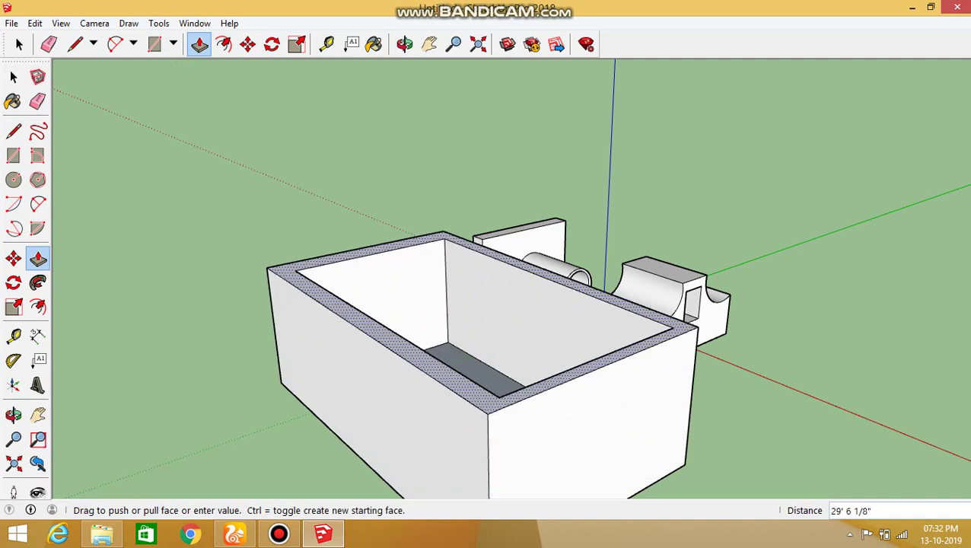
key("ctrl+z")
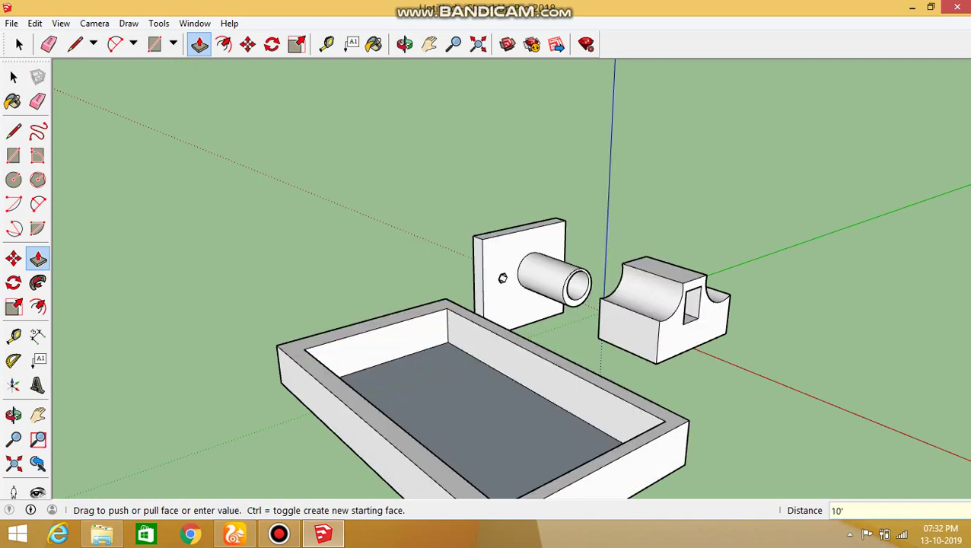
middle_click_drag(457, 396, 487, 228)
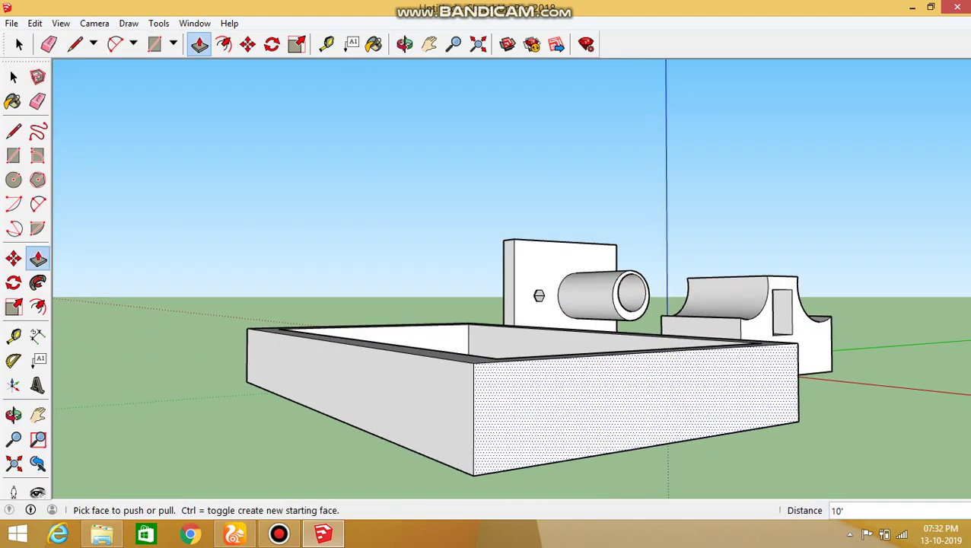
mouse_move(487, 305)
middle_mouse_down()
mouse_move(502, 258)
mouse_move(487, 295)
middle_mouse_up()
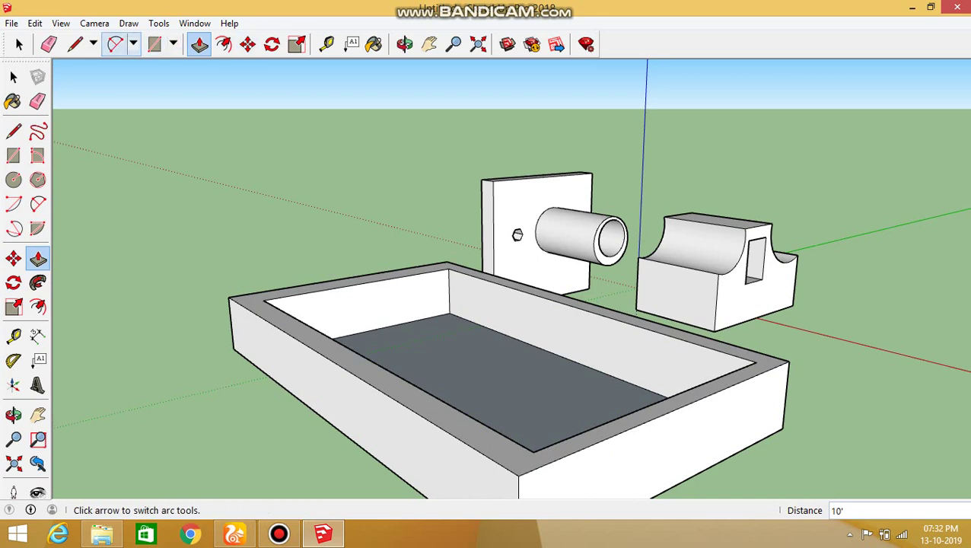
- Outline a door rectangle at the front wall's base and push it into a shallow recess
left_click(154, 44)
left_click(674, 485)
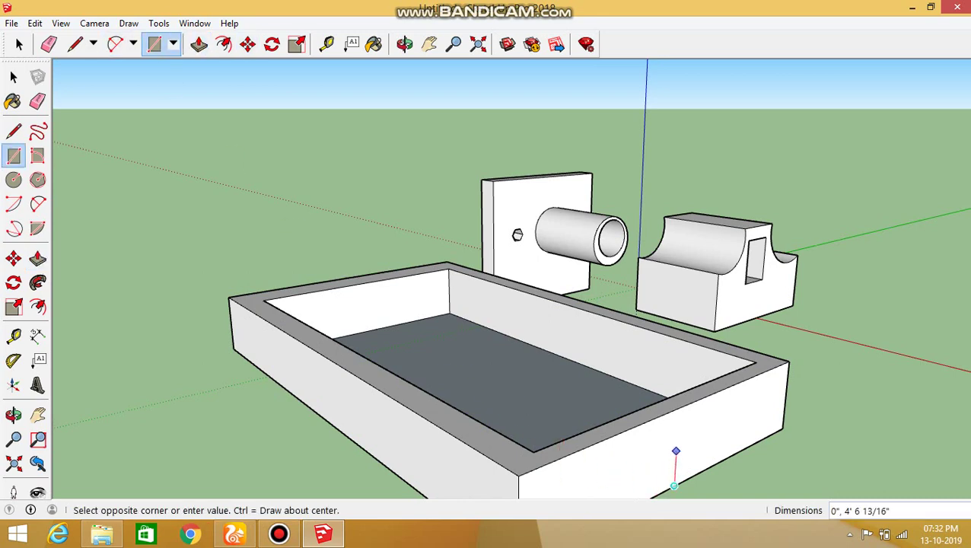
middle_click_drag(559, 444, 533, 426)
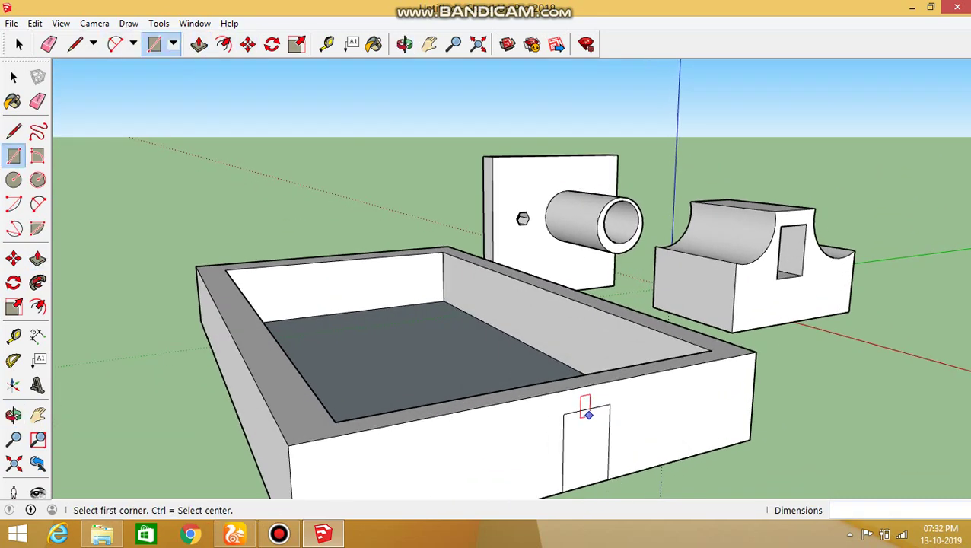
scroll(578, 407, "up", 3)
left_click(198, 43)
left_click(662, 457)
left_click(662, 457)
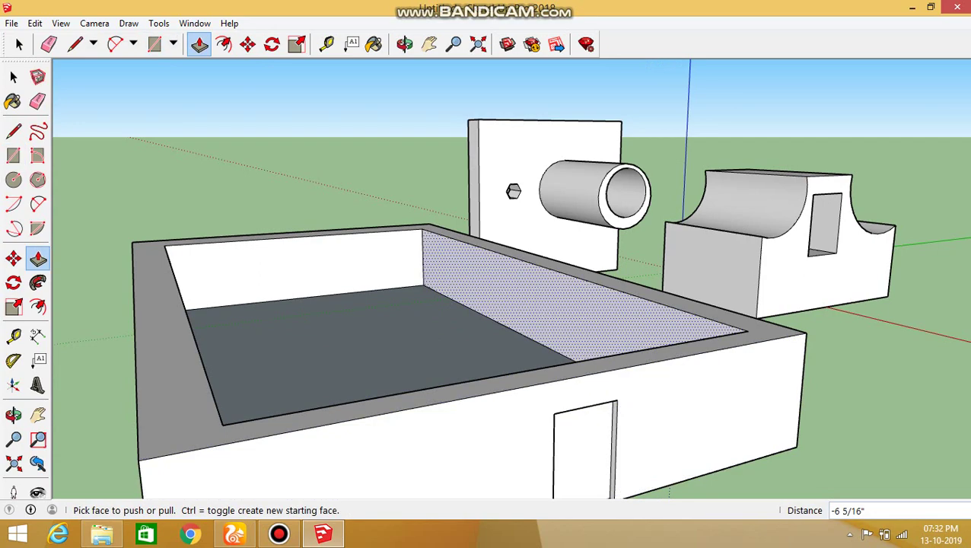
- Push the door face through the wall and view the doorway from outside
scroll(487, 327, "up", 2)
middle_click_drag(487, 327, 656, 402)
left_click(656, 402)
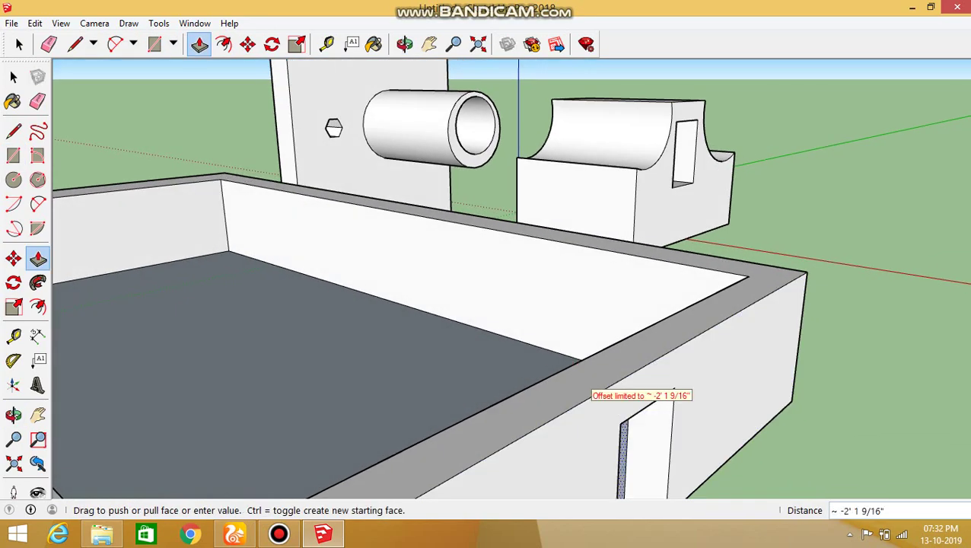
left_click(576, 362)
scroll(577, 362, "down", 3)
mouse_move(576, 362)
middle_mouse_down()
mouse_move(487, 319)
mouse_move(380, 304)
middle_mouse_up()
scroll(487, 305, "up", 2)
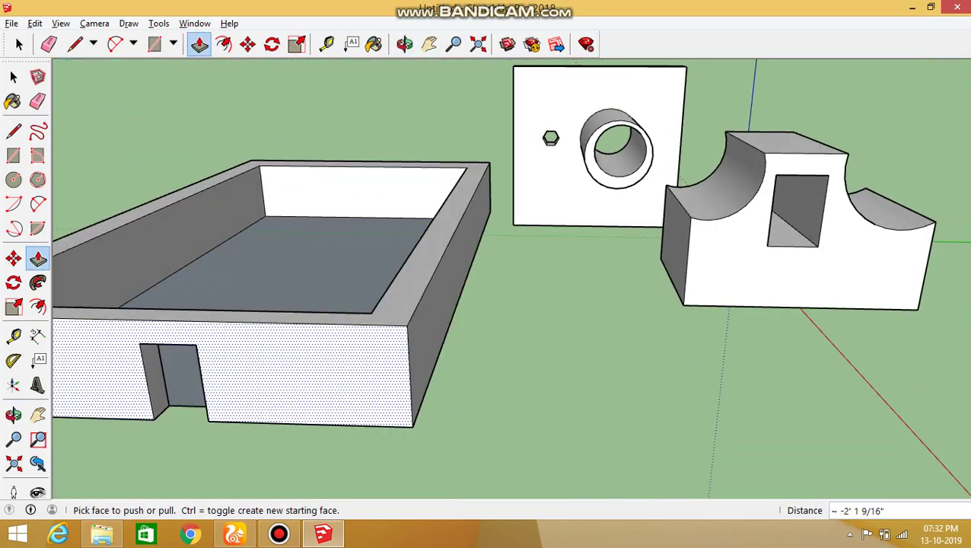
mouse_move(487, 305)
middle_mouse_down()
mouse_move(532, 289)
mouse_move(381, 304)
mouse_move(426, 274)
mouse_move(411, 274)
middle_mouse_up()
- Outline a wide window left of the doorway and push it through the front wall
left_click(155, 44)
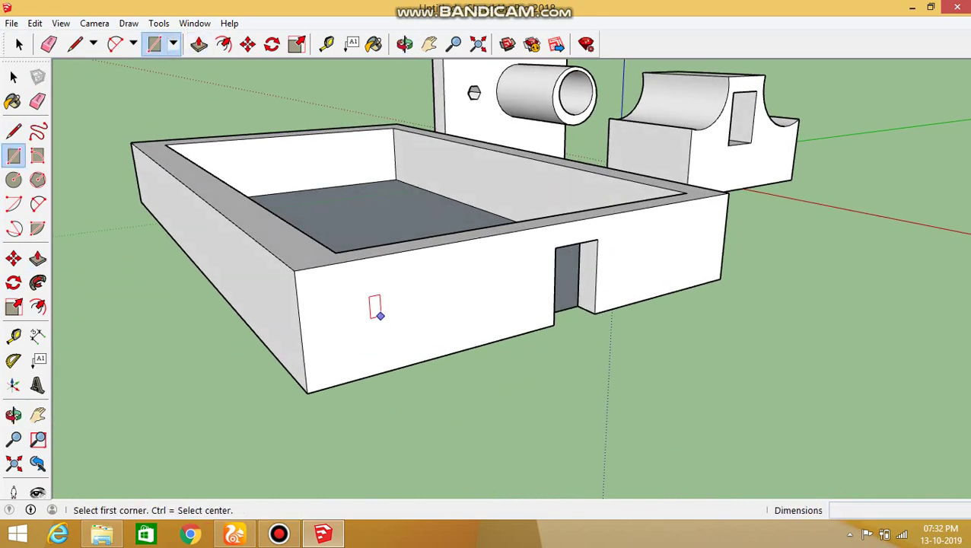
left_click(380, 315)
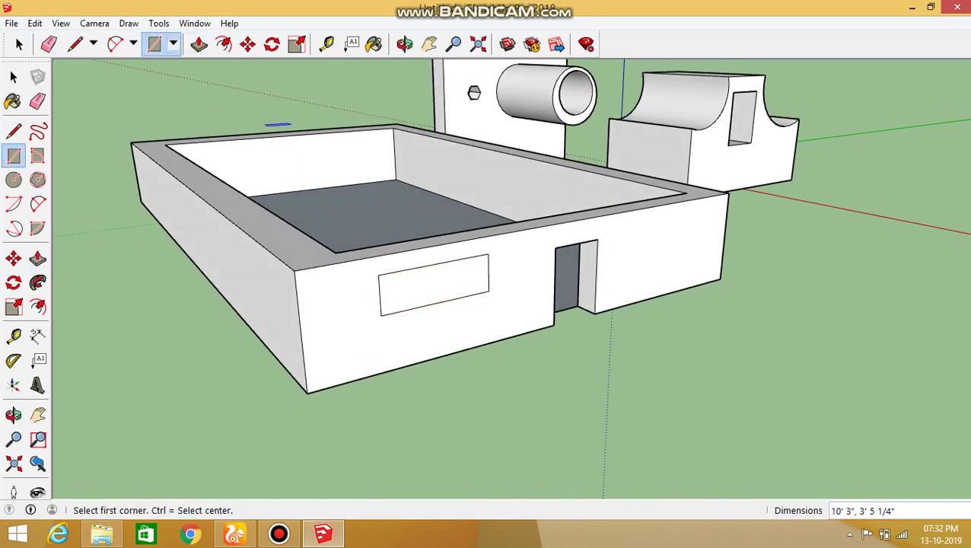
key("p")
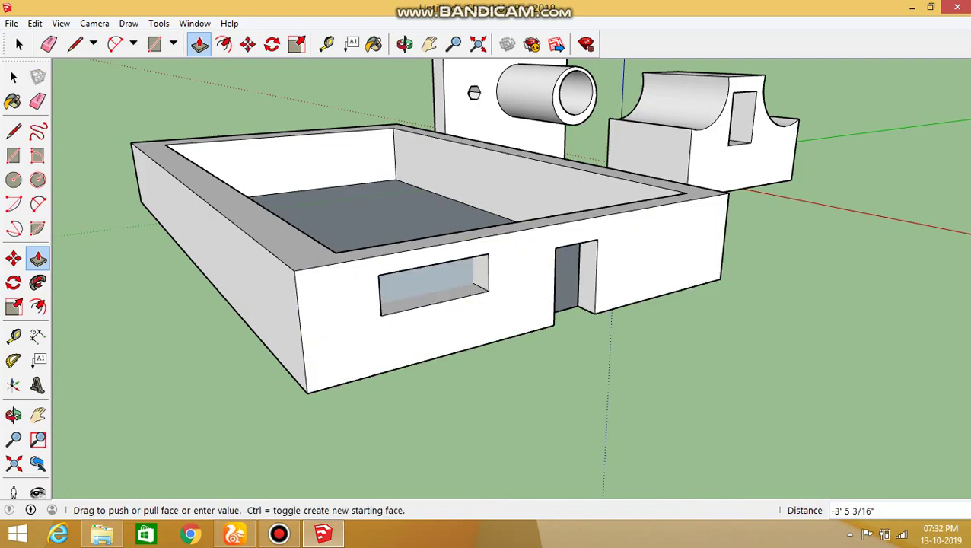
left_click_drag(433, 286, 445, 289)
mouse_move(445, 290)
middle_mouse_down()
mouse_move(457, 229)
mouse_move(483, 209)
mouse_move(487, 228)
middle_mouse_up()
scroll(266, 255, "up", 2)
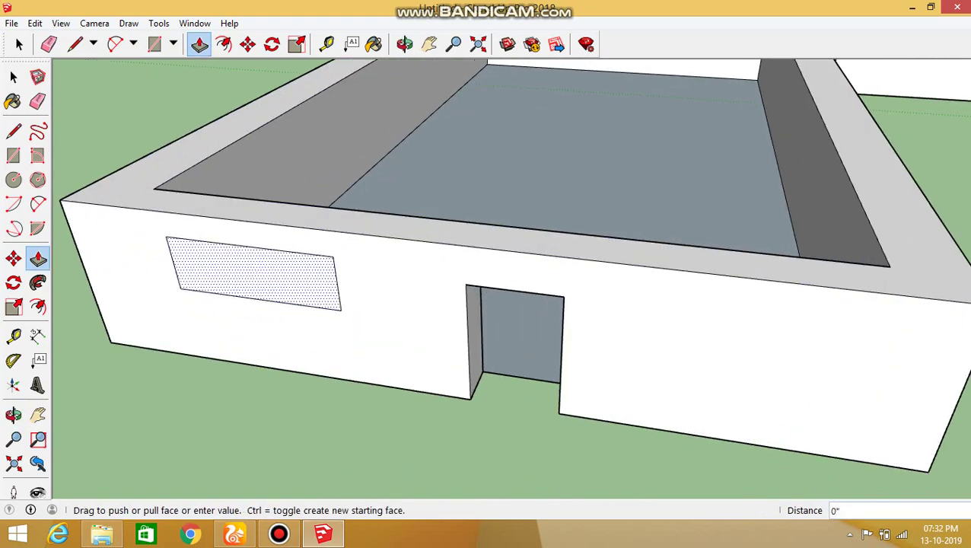
left_click(259, 258)
left_click(293, 203)
middle_click_drag(292, 203, 342, 175)
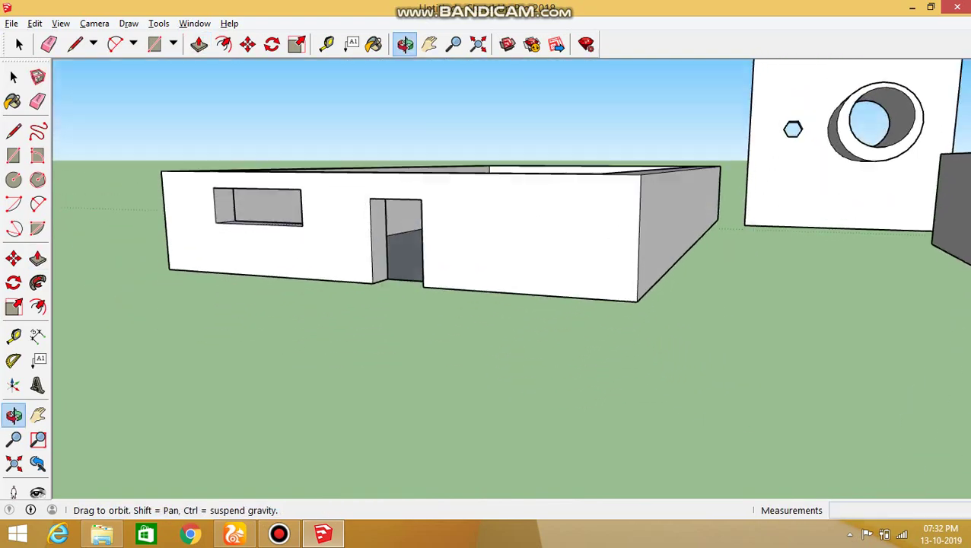
- Orbit and zoom out to see the whole model
key("p")
middle_click_drag(472, 303, 472, 229)
middle_click_drag(487, 273, 487, 228)
scroll(487, 273, "down", 3)
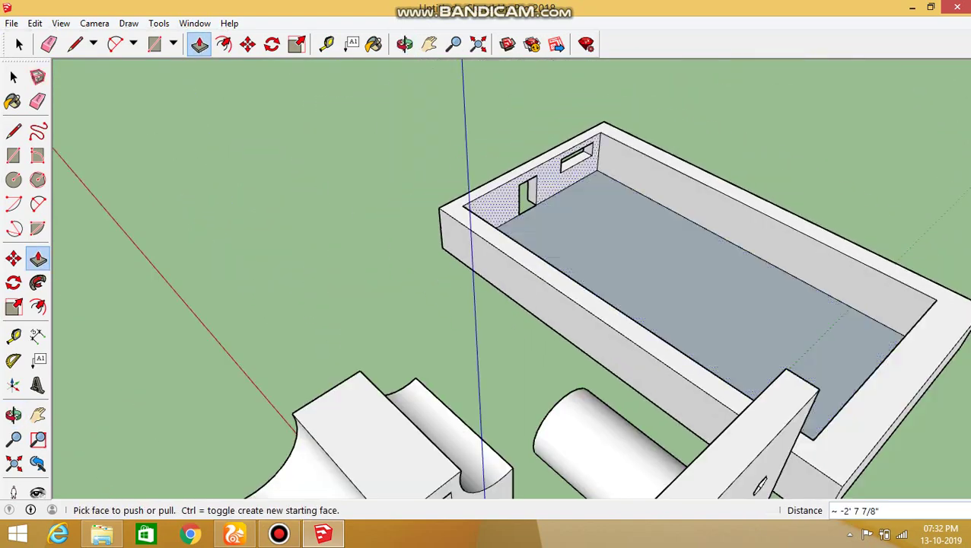
mouse_move(487, 274)
middle_mouse_down()
mouse_move(518, 290)
mouse_move(532, 251)
mouse_move(585, 230)
middle_mouse_up()
key("p")
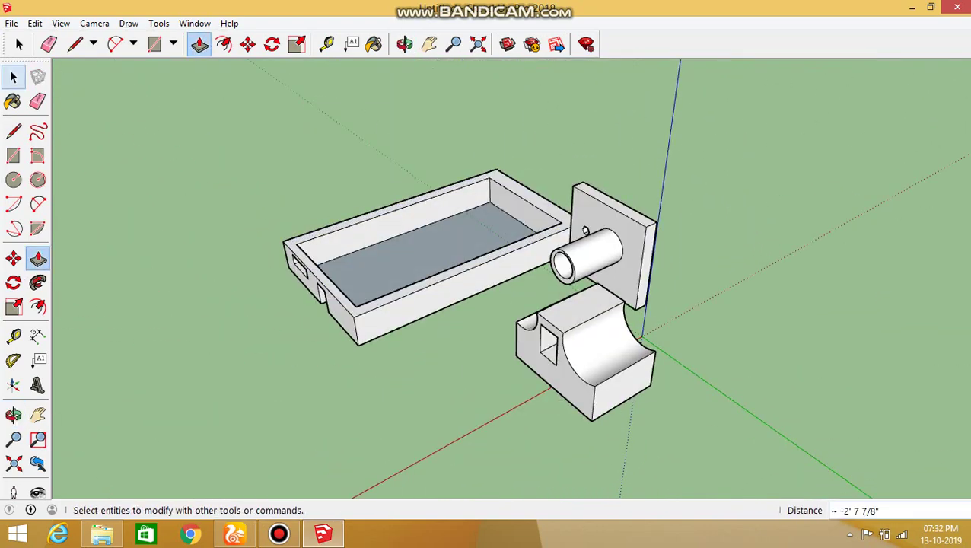
- Window-select everything, delete it, and orbit around the empty axes
key("space")
left_click_drag(707, 131, 179, 438)
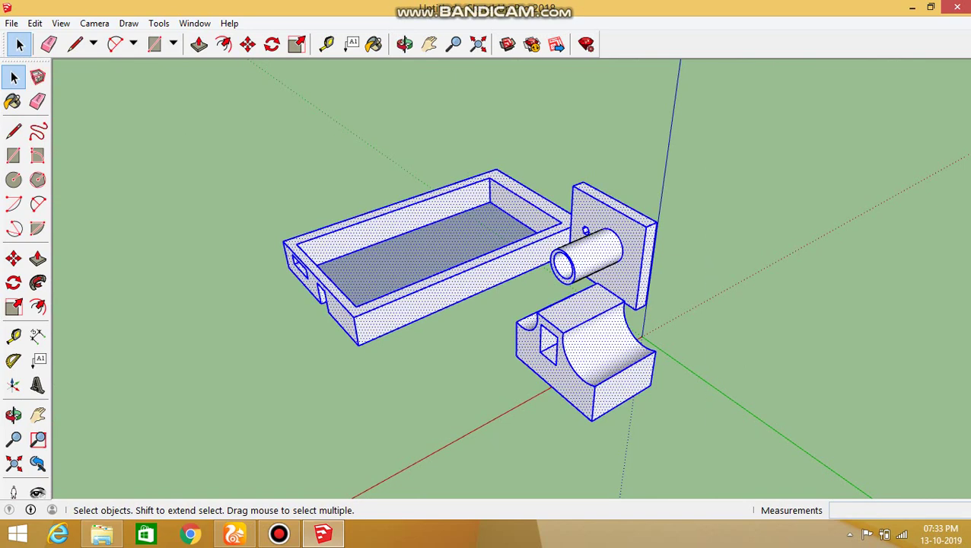
key("Delete")
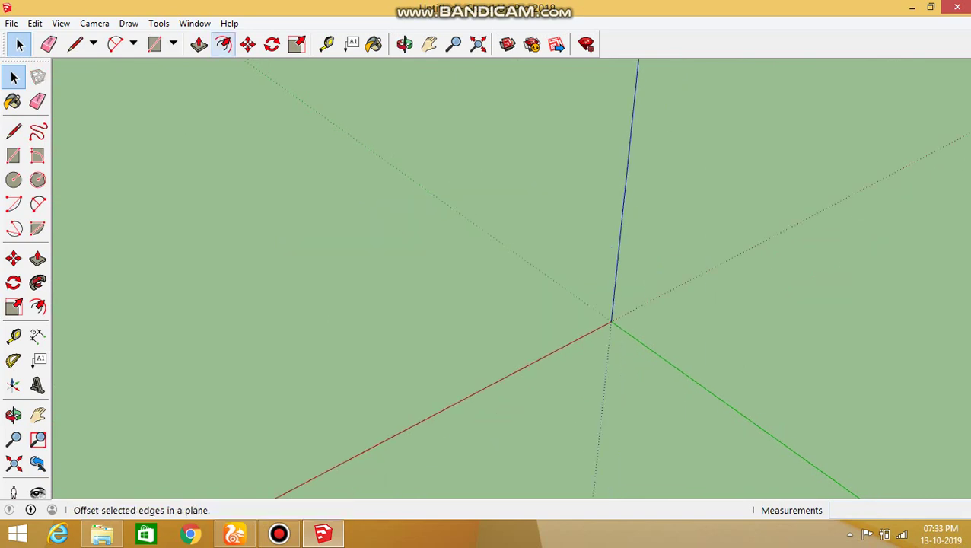
middle_click_drag(487, 274, 426, 251)
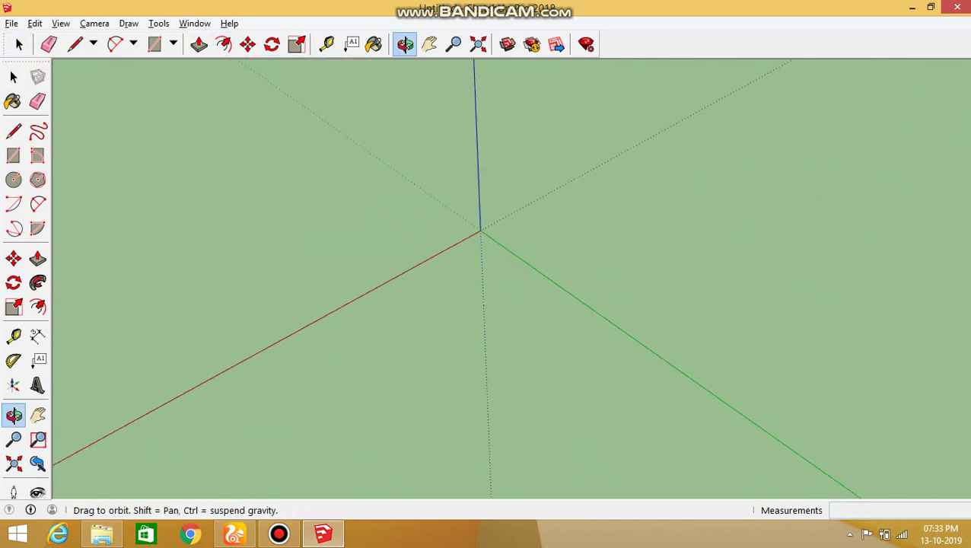
middle_click_drag(487, 274, 426, 305)
middle_click_drag(487, 274, 457, 228)
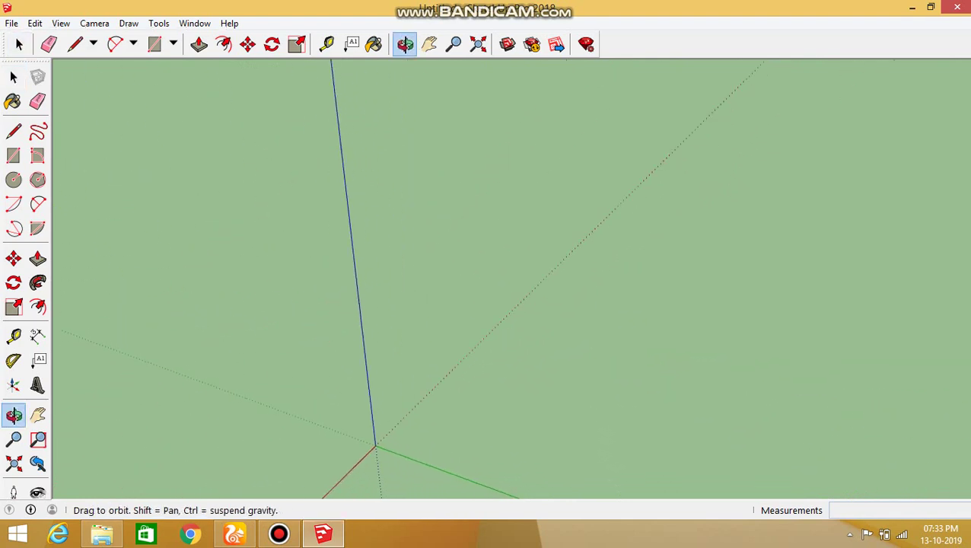
key("space")
middle_click_drag(487, 274, 456, 251)
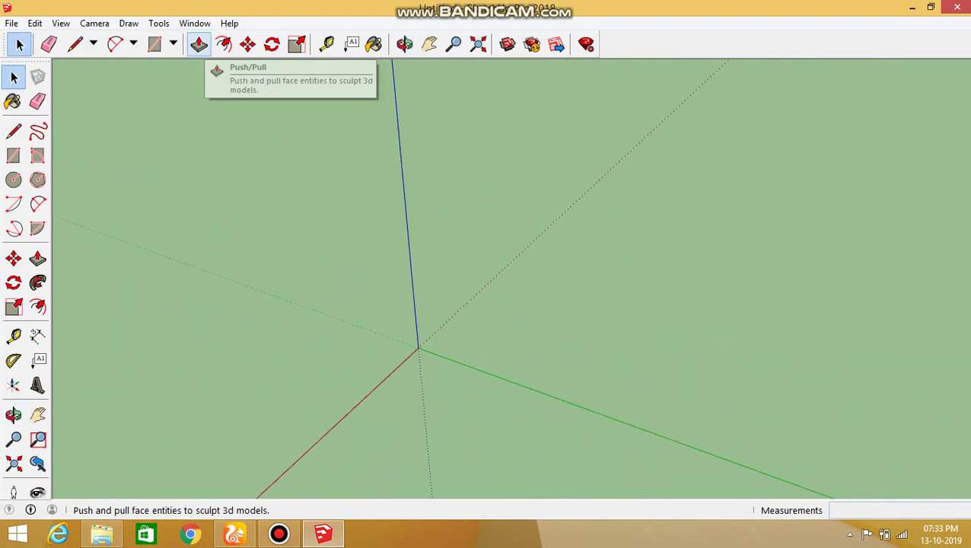
- Draw a 25',25' rectangle with its corner at the origin, then zoom in on it
left_click(155, 44)
middle_click_drag(520, 388, 472, 370)
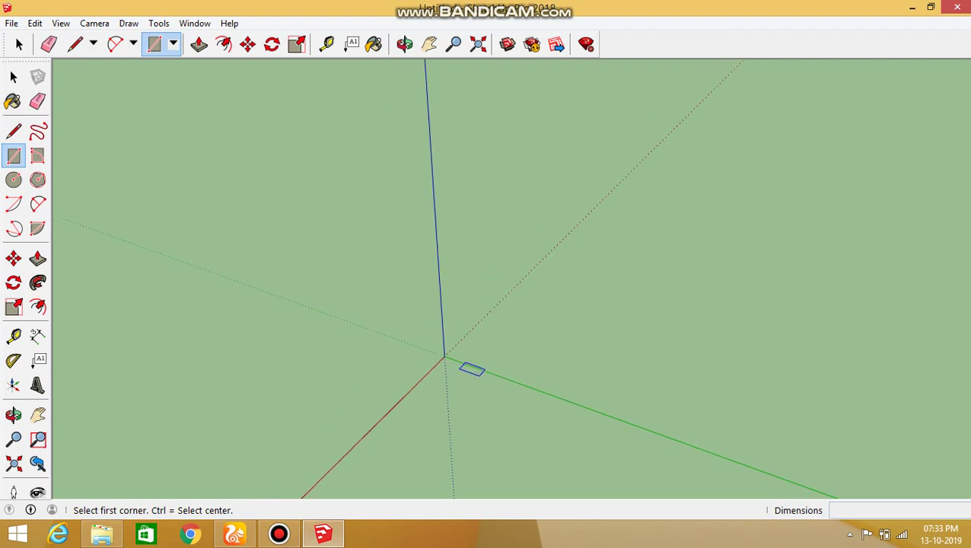
left_click(444, 355)
type("25',25'")
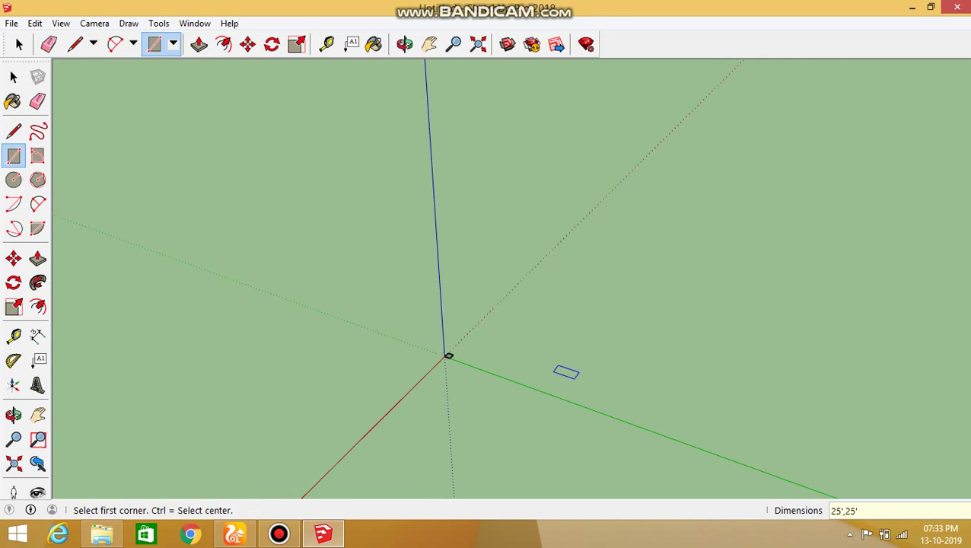
middle_click_drag(565, 372, 491, 353)
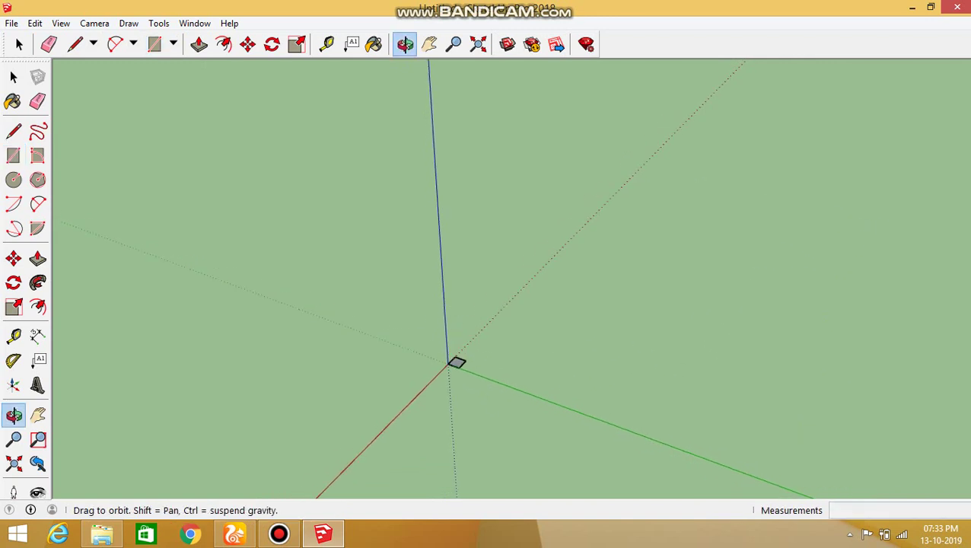
scroll(477, 397, "up", 3)
scroll(428, 383, "up", 3)
scroll(422, 378, "up", 2)
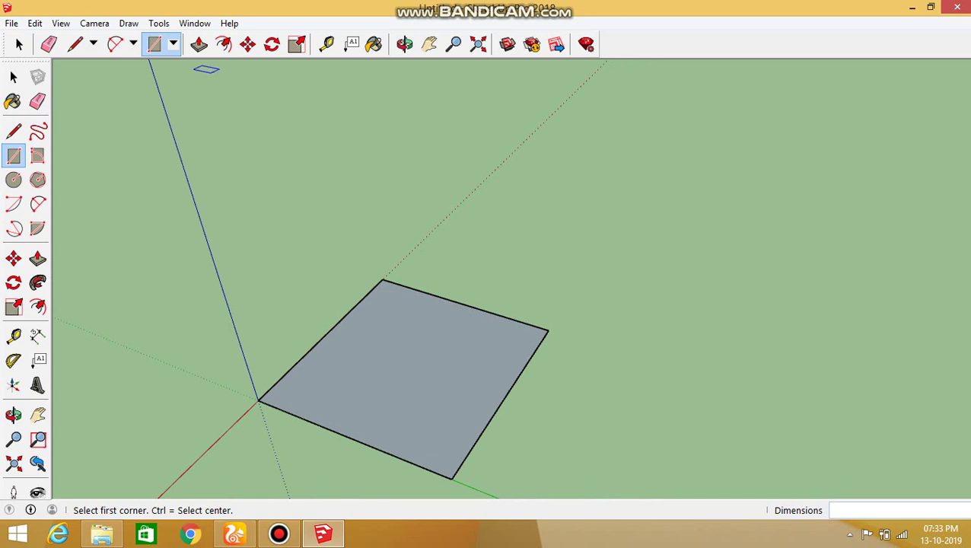
- Offset an inner outline inside the square and raise the outer ring into walls
left_click(223, 45)
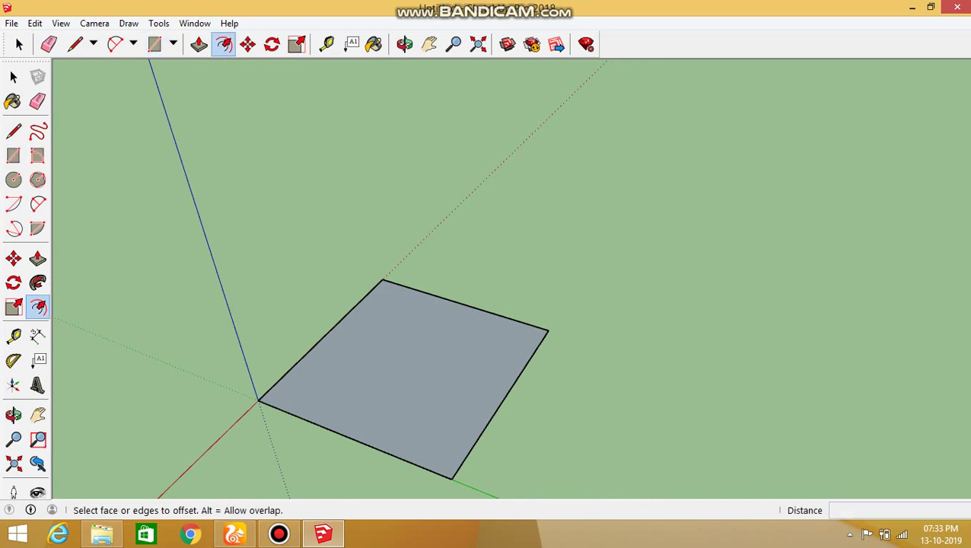
left_click(351, 438)
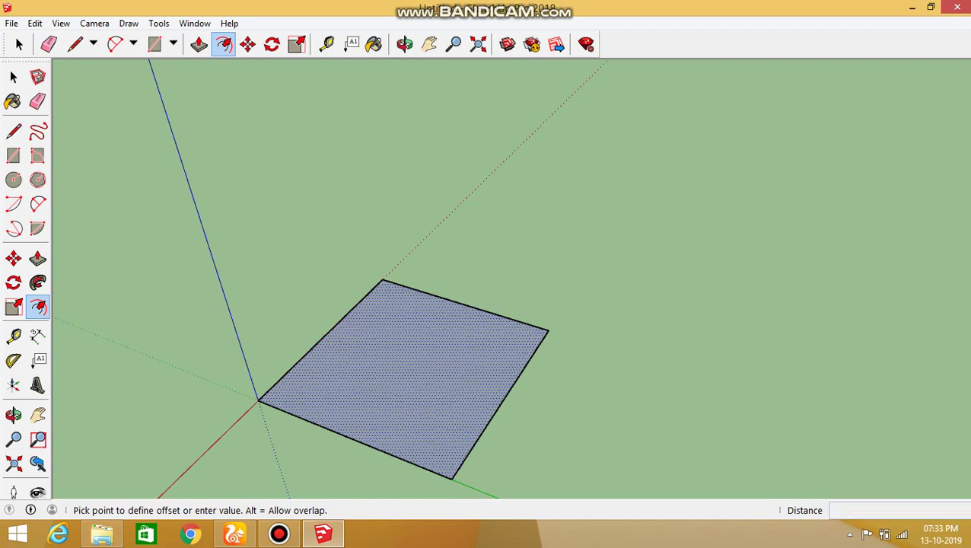
key("Escape")
left_click(501, 399)
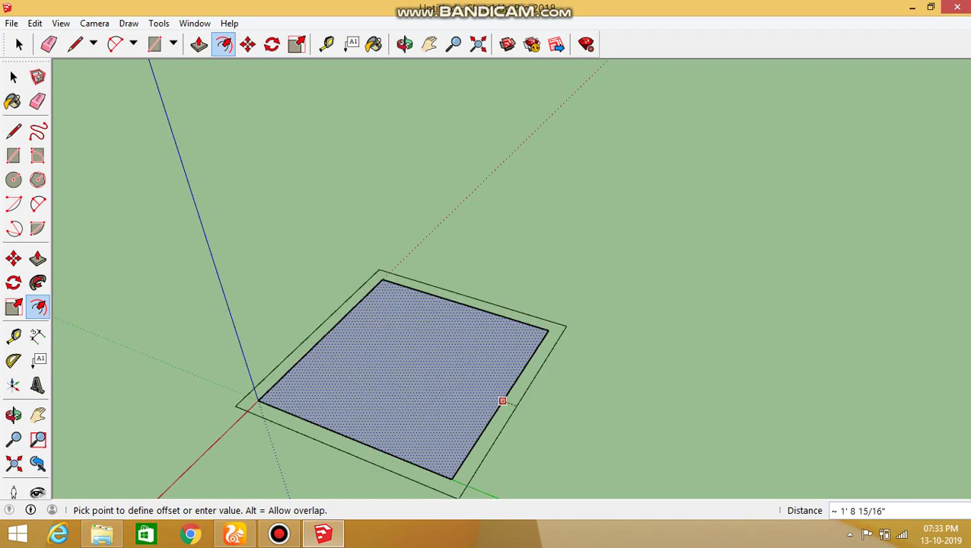
key("Escape")
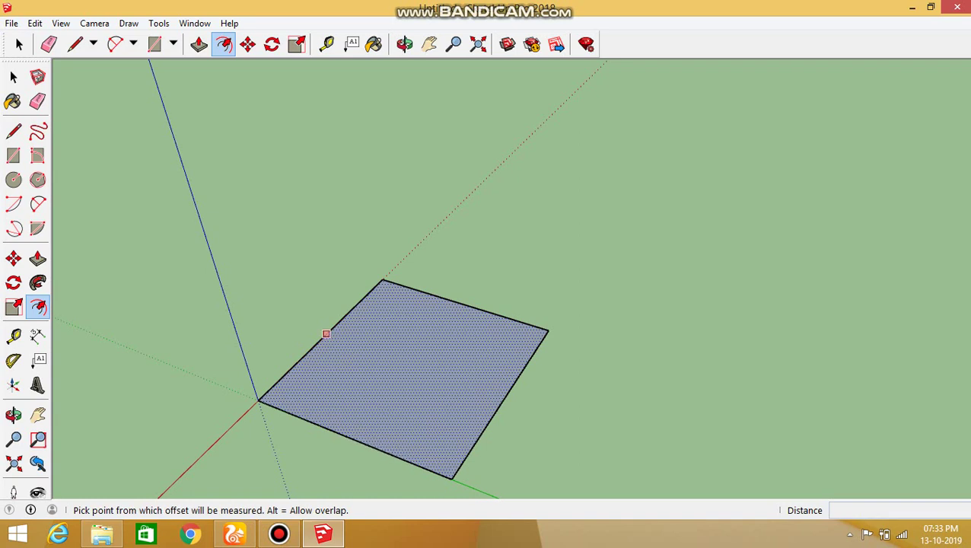
left_click(325, 333)
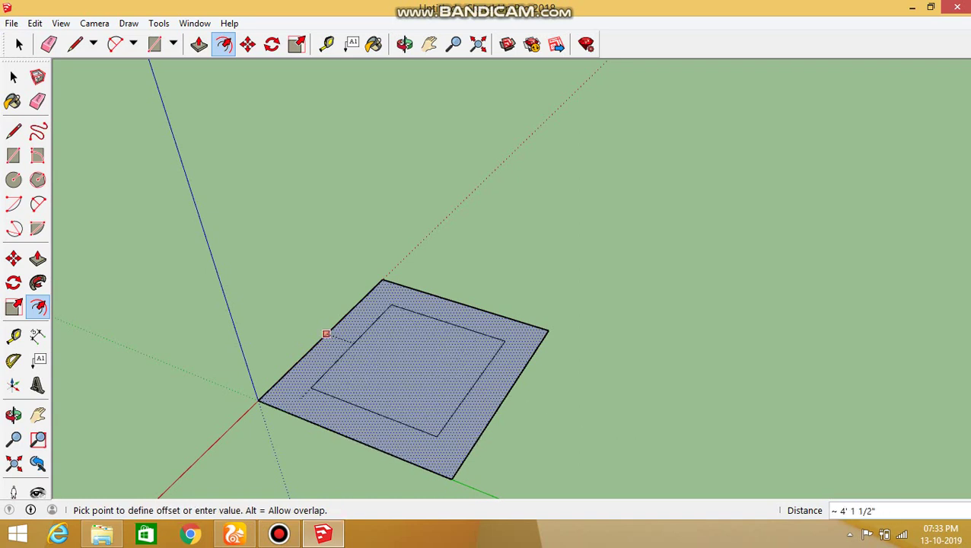
left_click(326, 333)
scroll(481, 391, "up", 3)
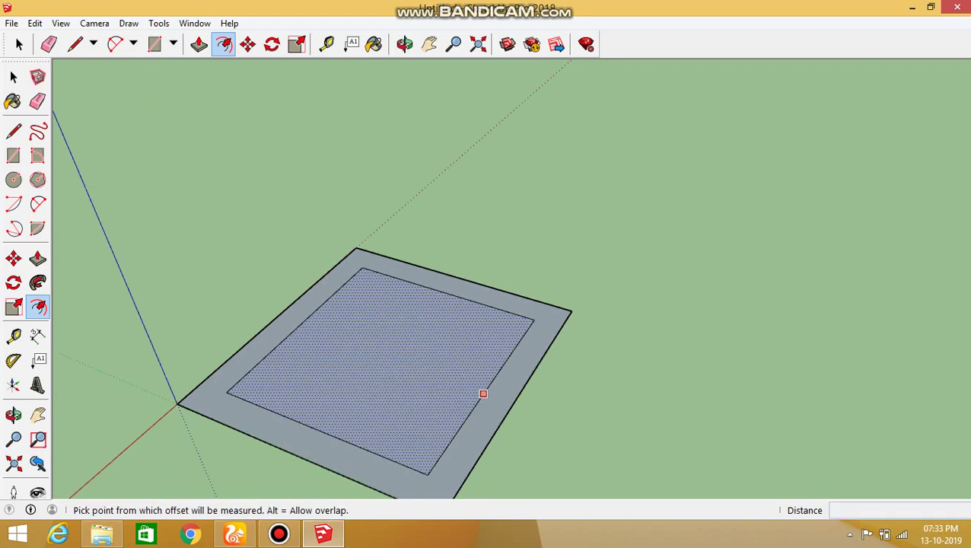
scroll(481, 391, "up", 2)
left_click(199, 43)
left_click_drag(257, 433, 251, 304)
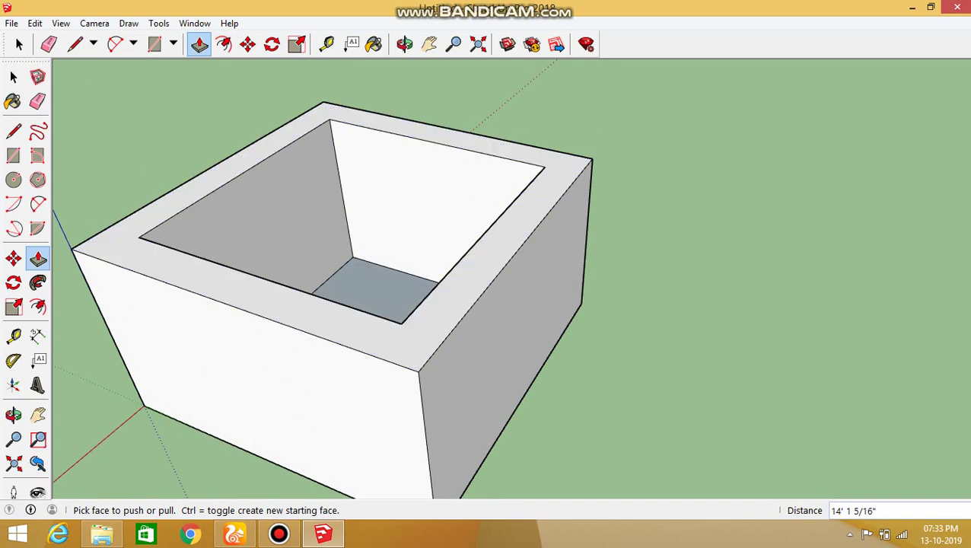
- Dismiss the accidental Save As dialog and undo the walls and inner outline
key("ctrl+s")
left_click(472, 39)
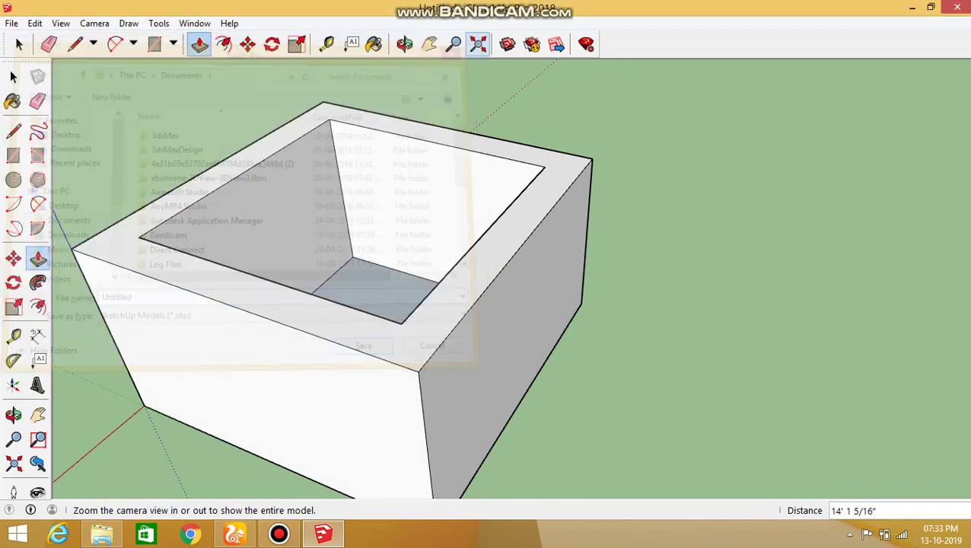
key("ctrl+z")
key("ctrl+z")
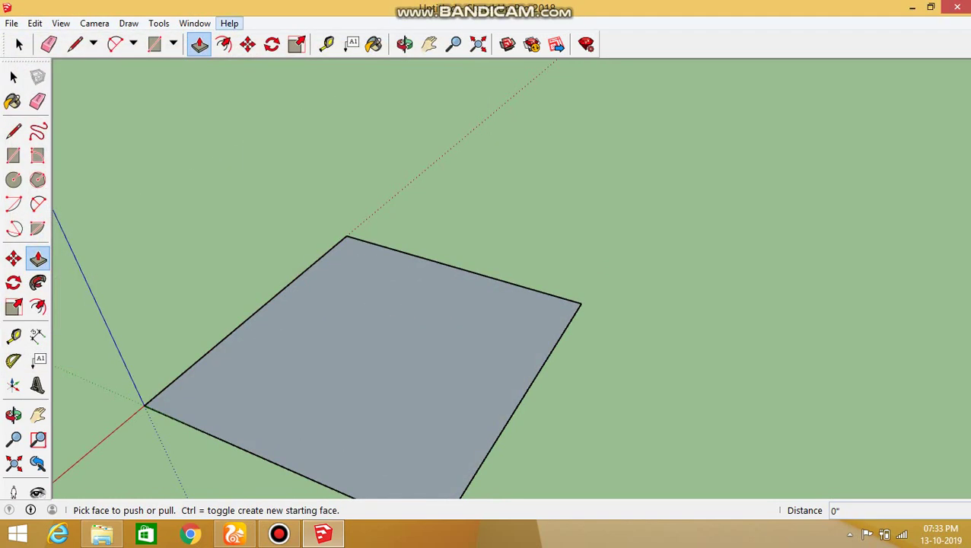
- Offset the square face's edges 9" inward
left_click(224, 43)
left_click(258, 309)
type("9")
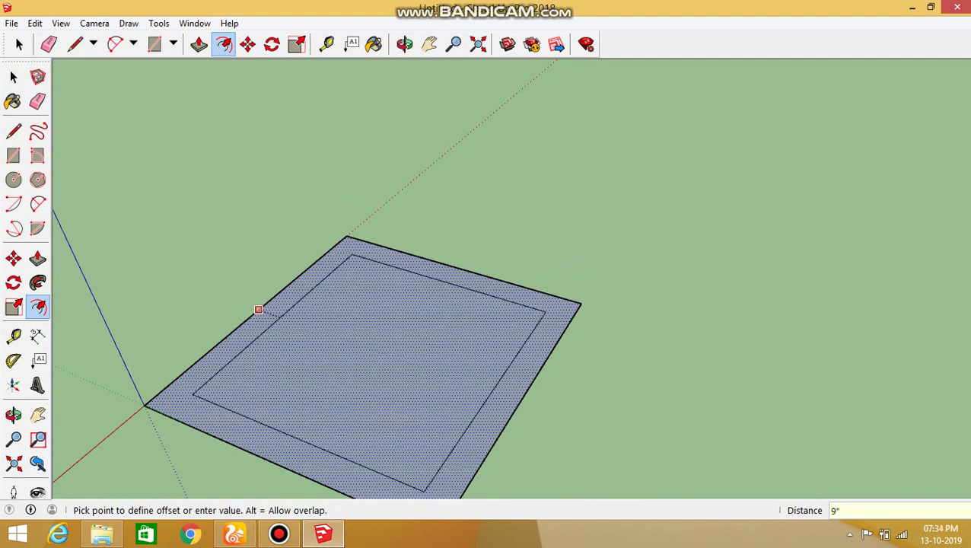
key("Return")
scroll(553, 320, "up", 2)
scroll(553, 319, "up", 2)
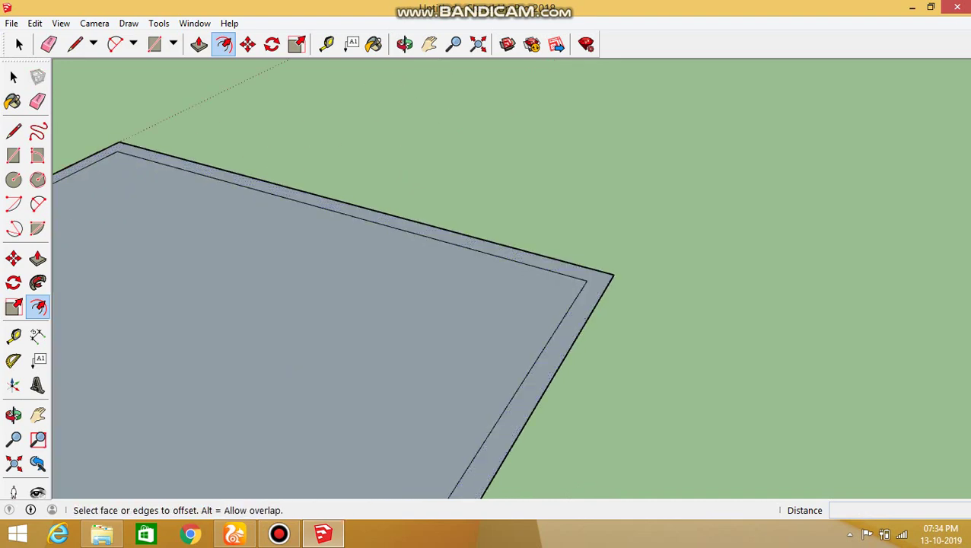
- Start a dimension from the face's right corner, then cancel it and zoom out
left_click(37, 336)
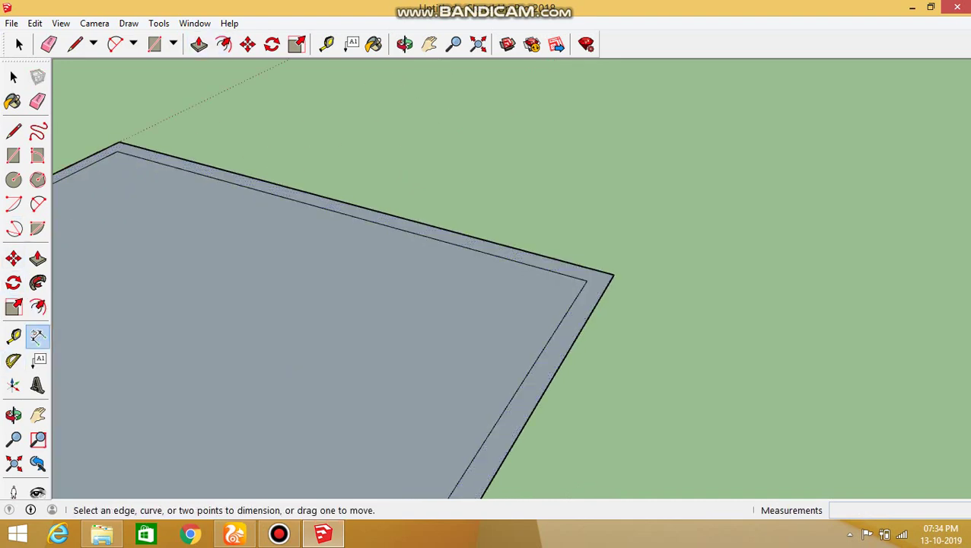
left_click(586, 280)
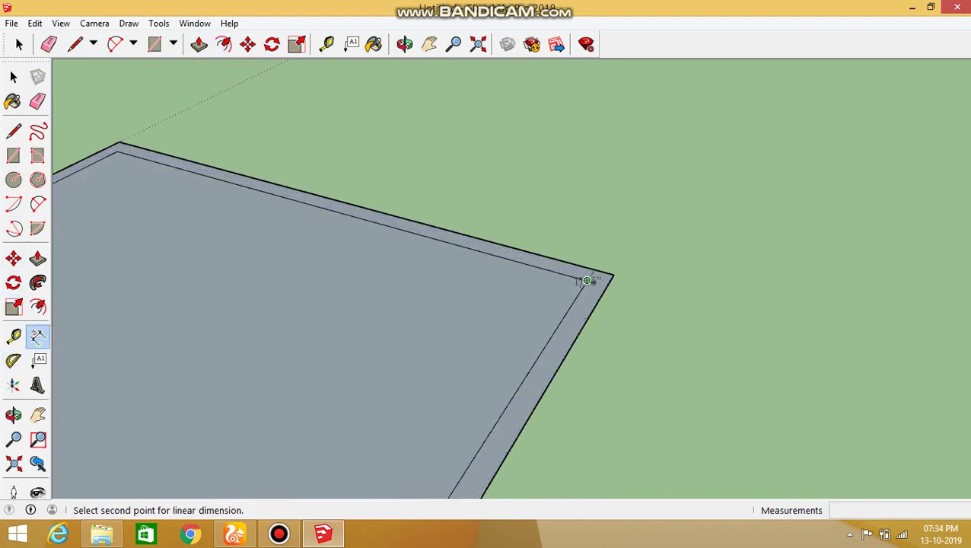
scroll(587, 280, "up", 2)
scroll(545, 261, "up", 2)
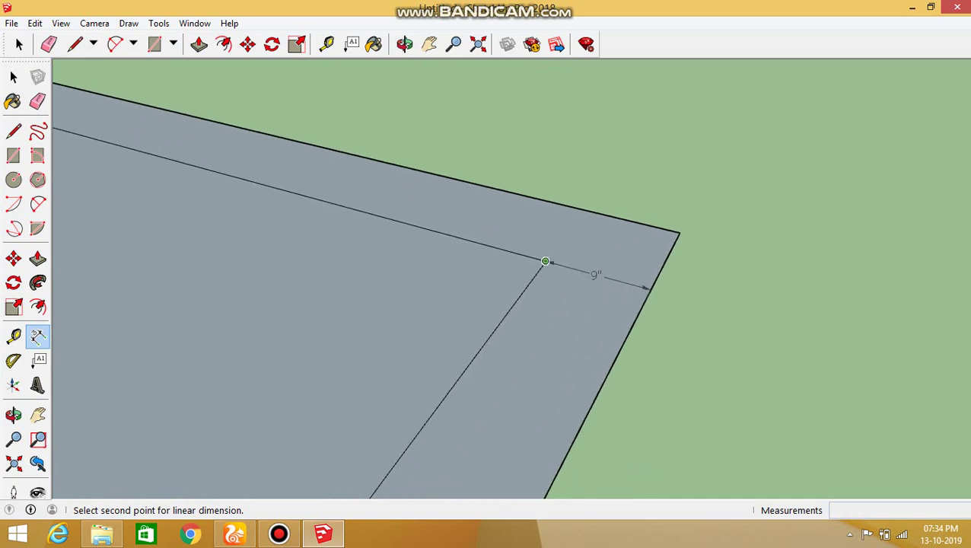
key("Escape")
scroll(545, 261, "down", 2)
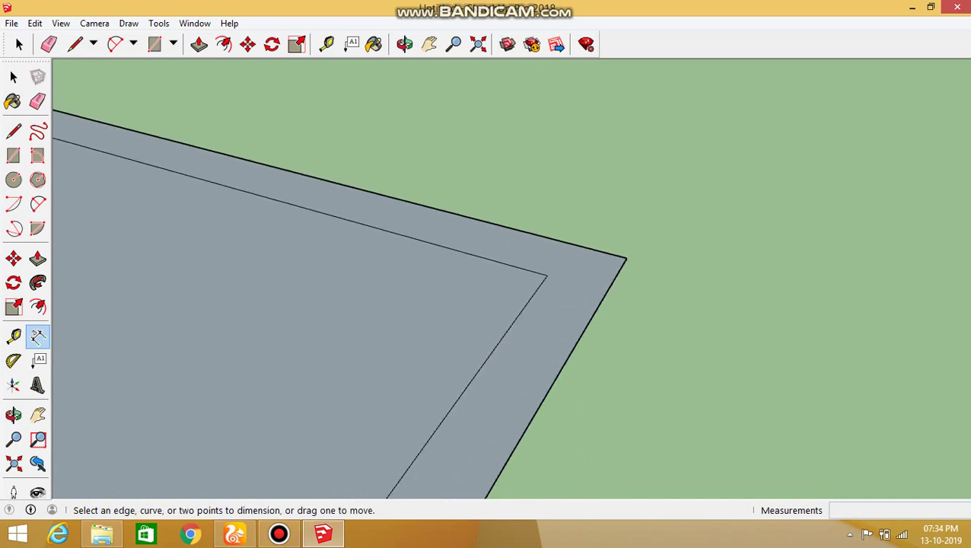
scroll(544, 261, "down", 2)
scroll(545, 261, "down", 1)
- Push/Pull the border strip up into 10' walls
key("p")
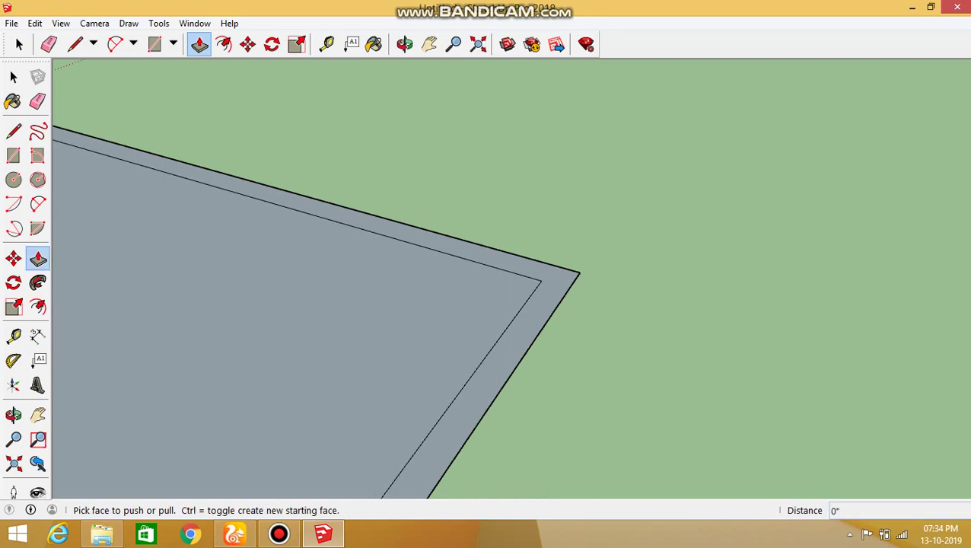
left_click(449, 434)
scroll(545, 261, "down", 2)
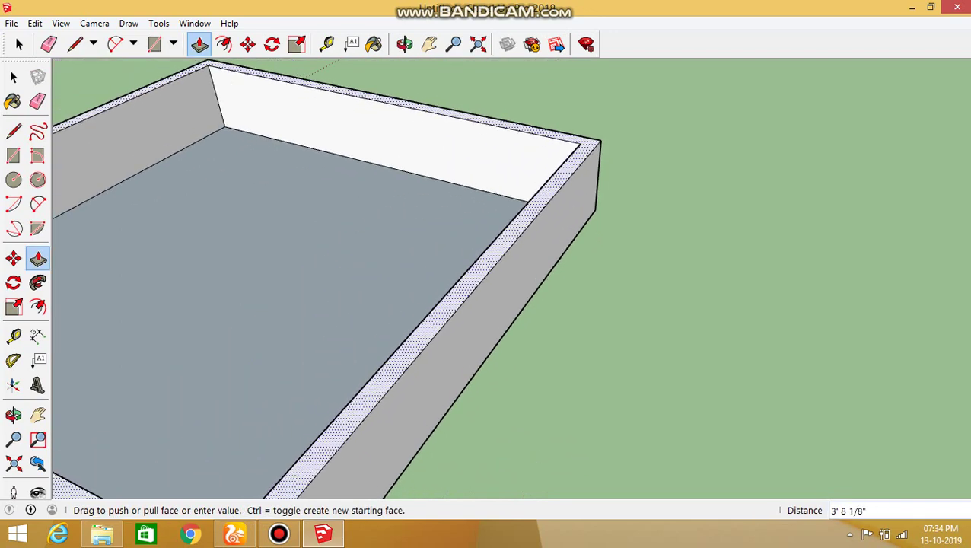
scroll(545, 261, "up", 2)
type("10'")
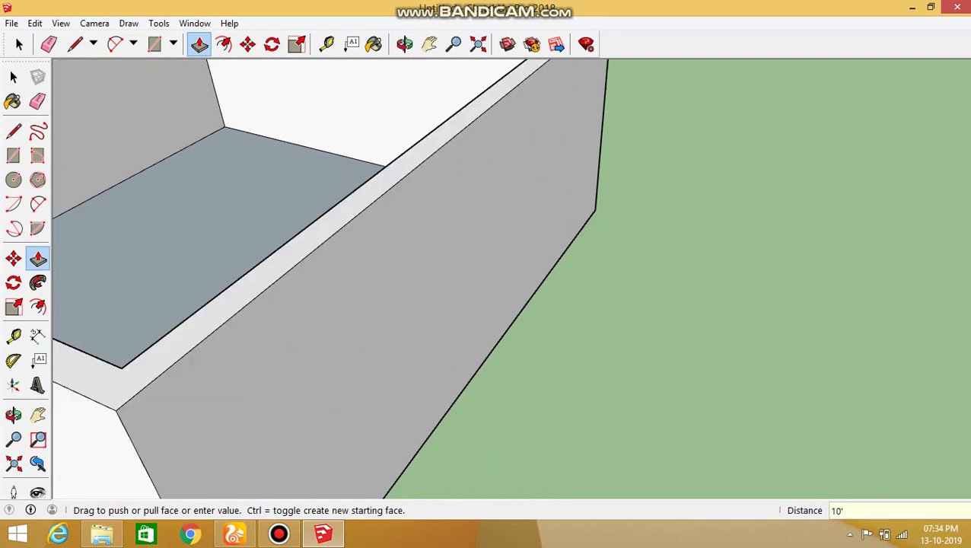
key("Return")
scroll(487, 274, "down", 2)
scroll(487, 274, "down", 2)
mouse_move(487, 274)
middle_mouse_down()
mouse_move(533, 251)
mouse_move(487, 228)
middle_mouse_up()
scroll(493, 180, "up", 2)
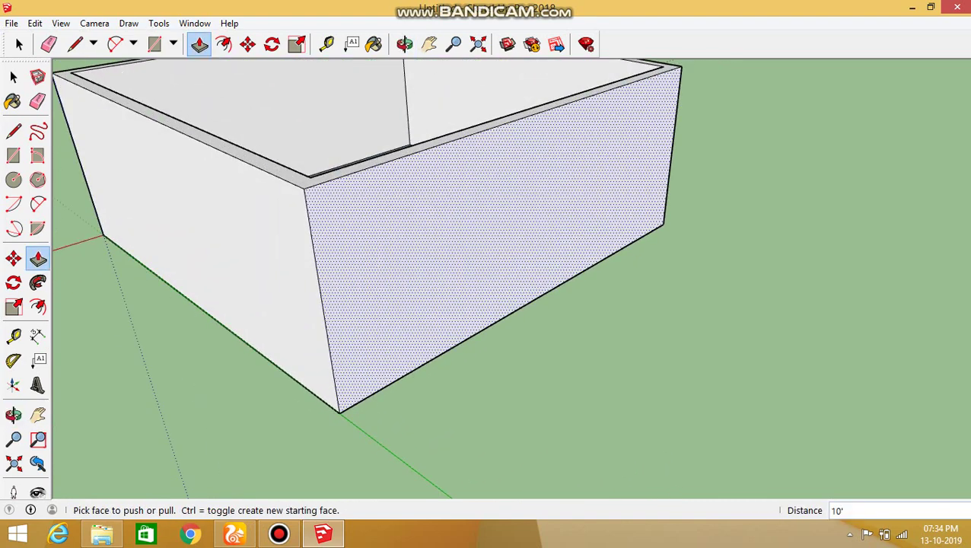
- Draw a window rectangle on the outer wall
left_click(155, 43)
left_click(382, 227)
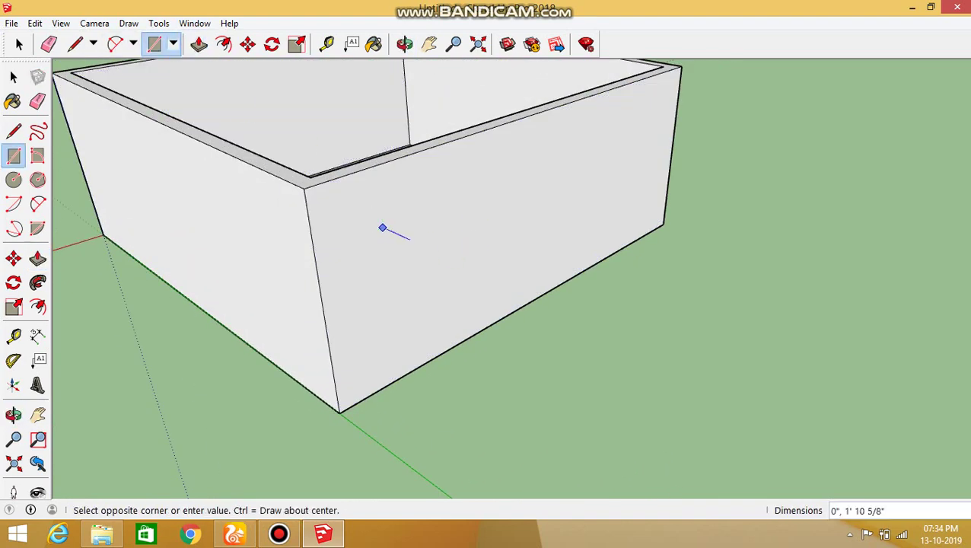
scroll(468, 242, "up", 3)
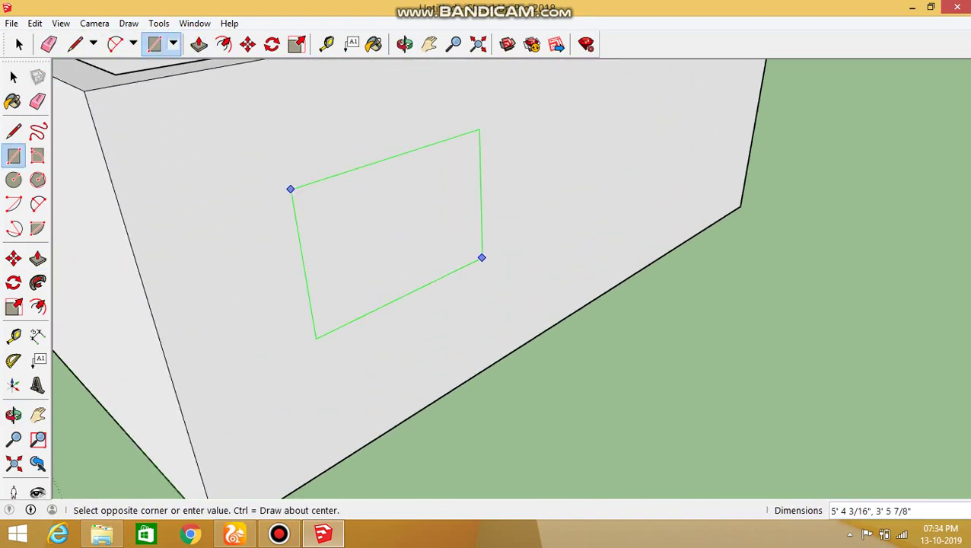
left_click(488, 248)
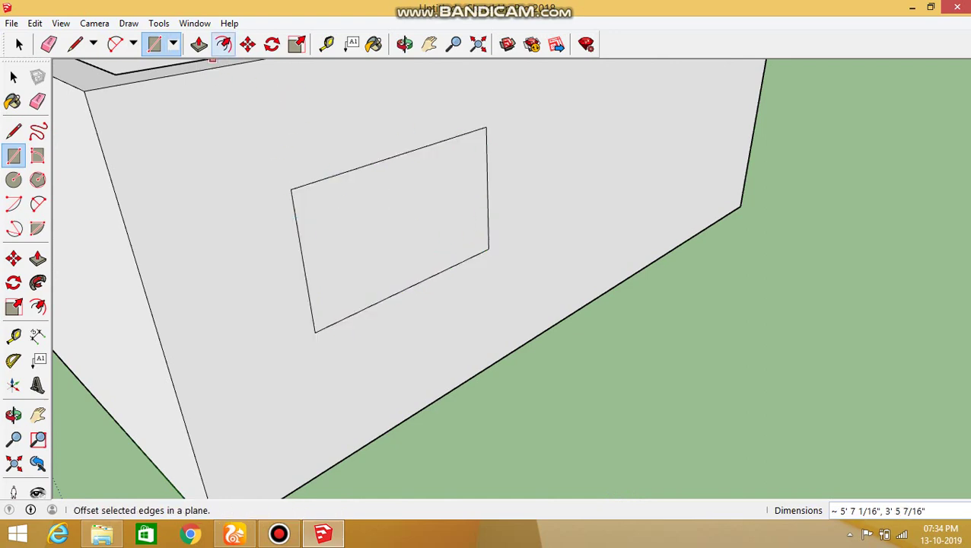
- Offset the window rectangle 2" inward to form a frame strip
left_click(223, 43)
left_click(364, 164)
left_click(386, 157)
key("Escape")
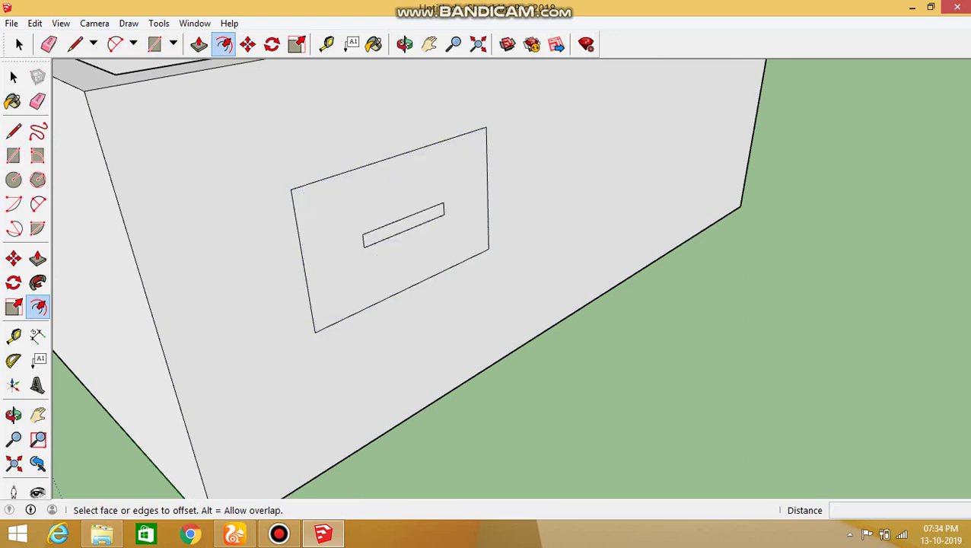
left_click(401, 152)
left_click(402, 153)
type("2\"")
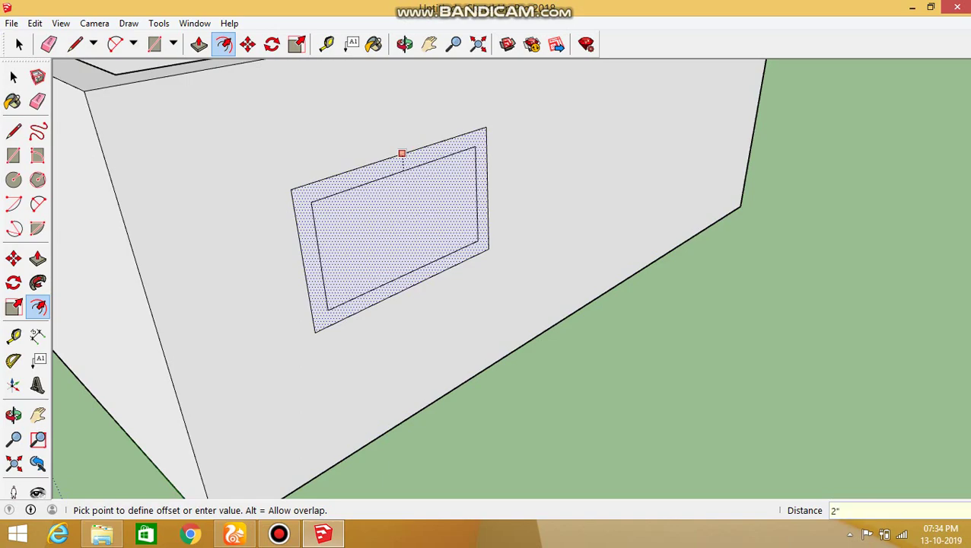
left_click(401, 153)
scroll(375, 166, "up", 2)
scroll(325, 175, "up", 2)
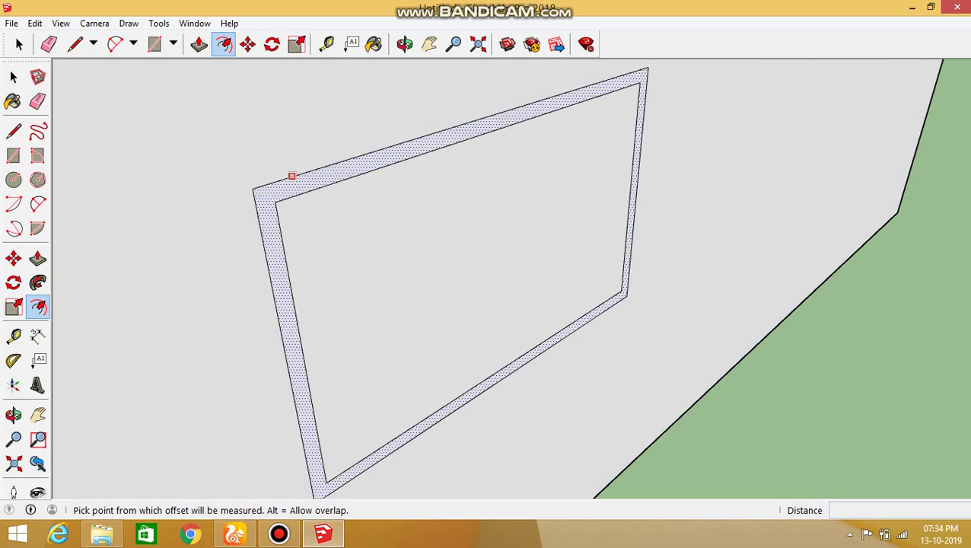
scroll(290, 173, "up", 1)
- Pull the frame strip out 2" and orbit to inspect the wall
left_click(198, 44)
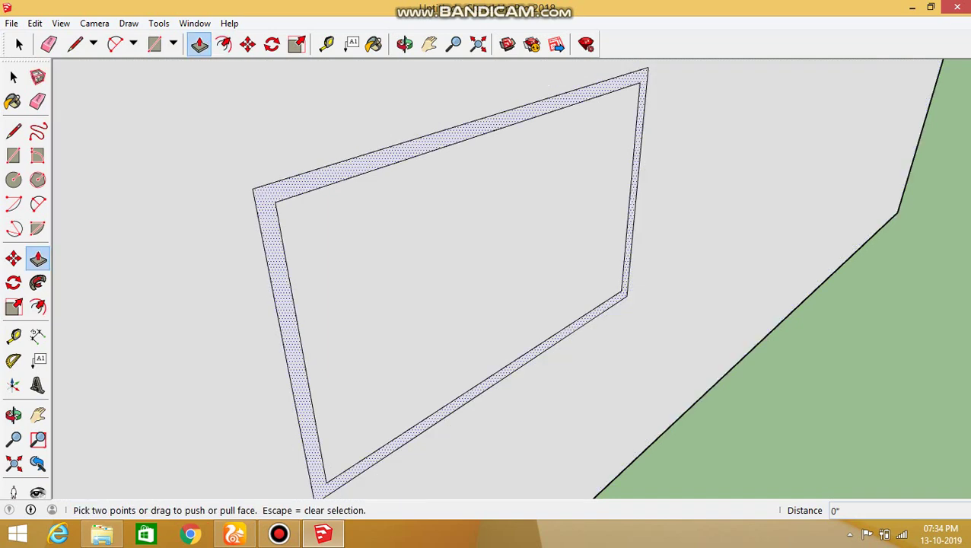
left_click(335, 180)
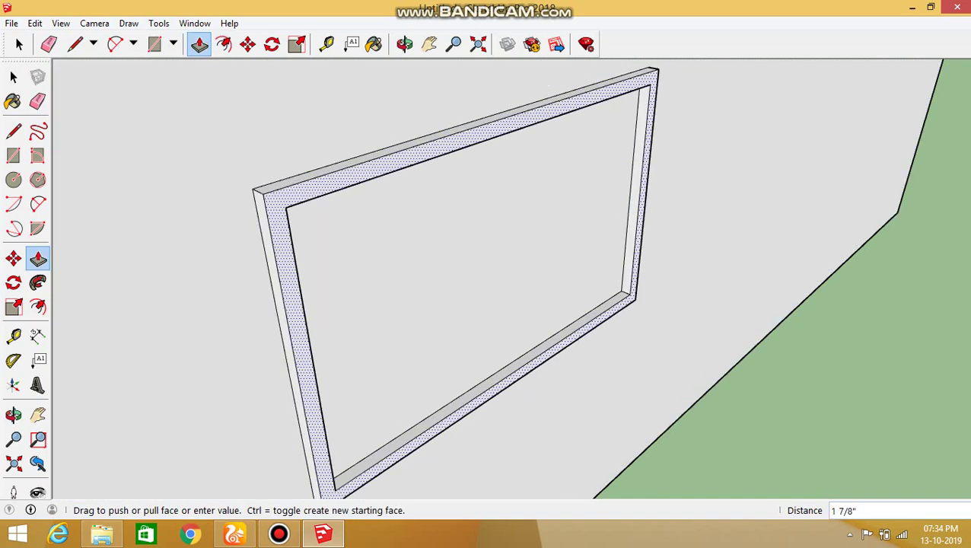
key("Return")
scroll(407, 209, "down", 3)
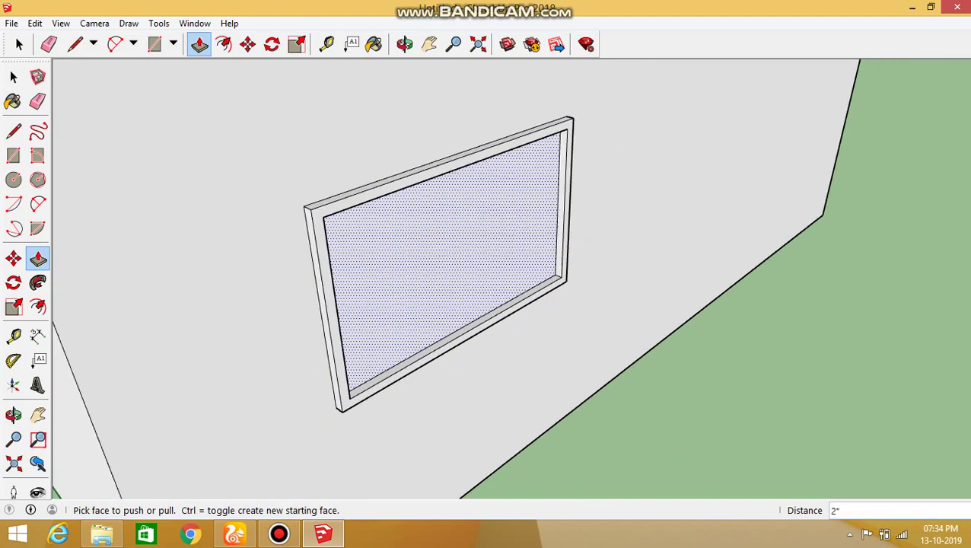
mouse_move(426, 251)
middle_mouse_down()
mouse_move(472, 243)
mouse_move(548, 274)
middle_mouse_up()
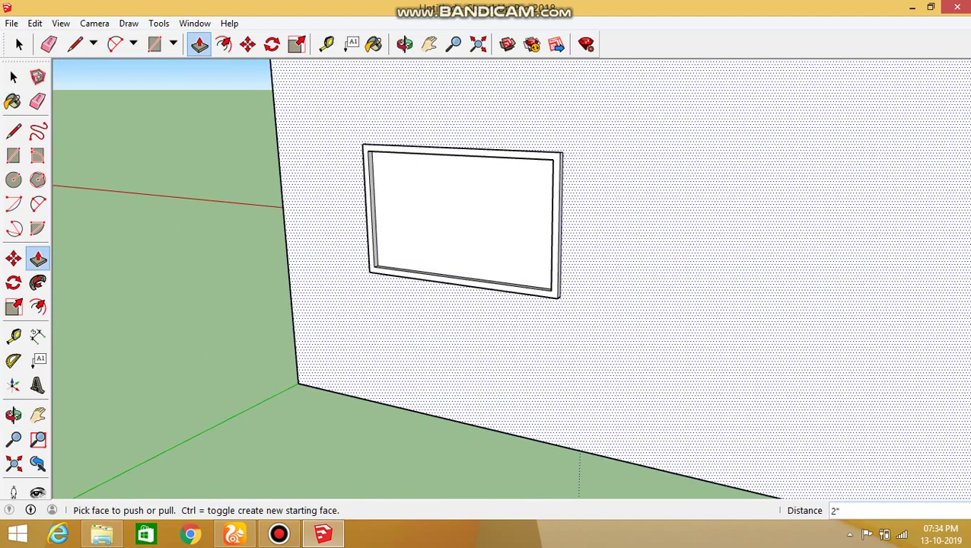
mouse_move(487, 274)
middle_mouse_down()
mouse_move(533, 273)
mouse_move(517, 267)
mouse_move(532, 259)
mouse_move(525, 274)
middle_mouse_up()
scroll(517, 236, "up", 3)
scroll(517, 236, "down", 3)
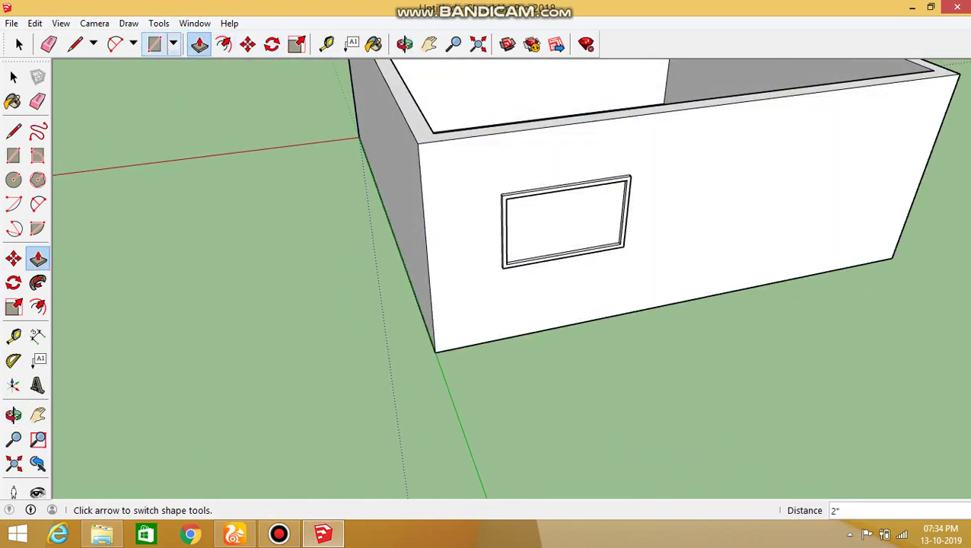
- Draw a second window rectangle on the wall and offset an inner outline inside it
left_click(155, 43)
left_click(726, 151)
left_click(864, 229)
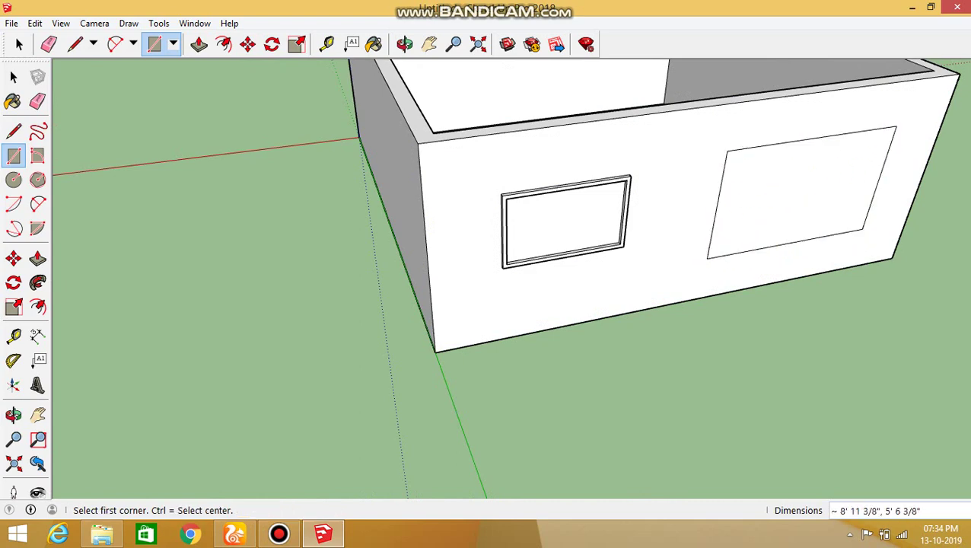
left_click(223, 44)
left_click(715, 207)
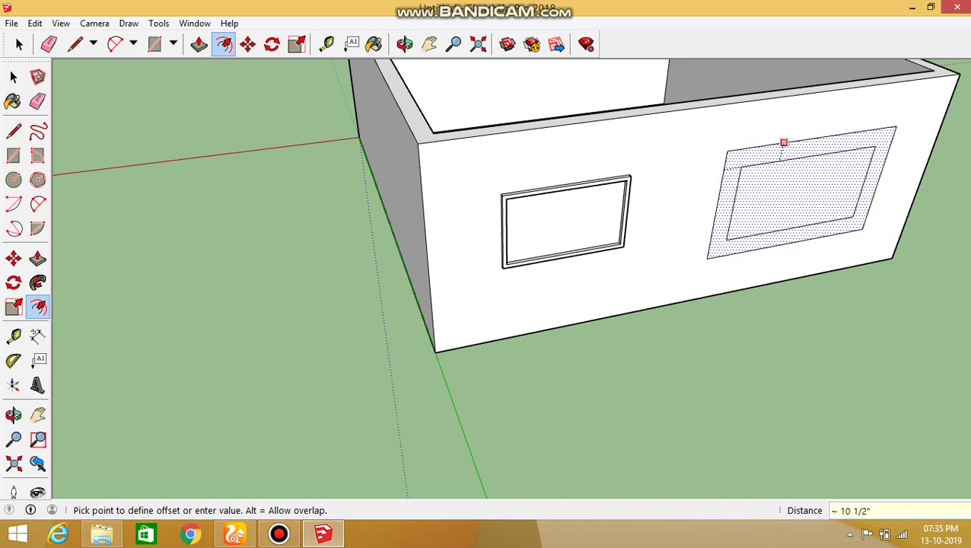
left_click(784, 143)
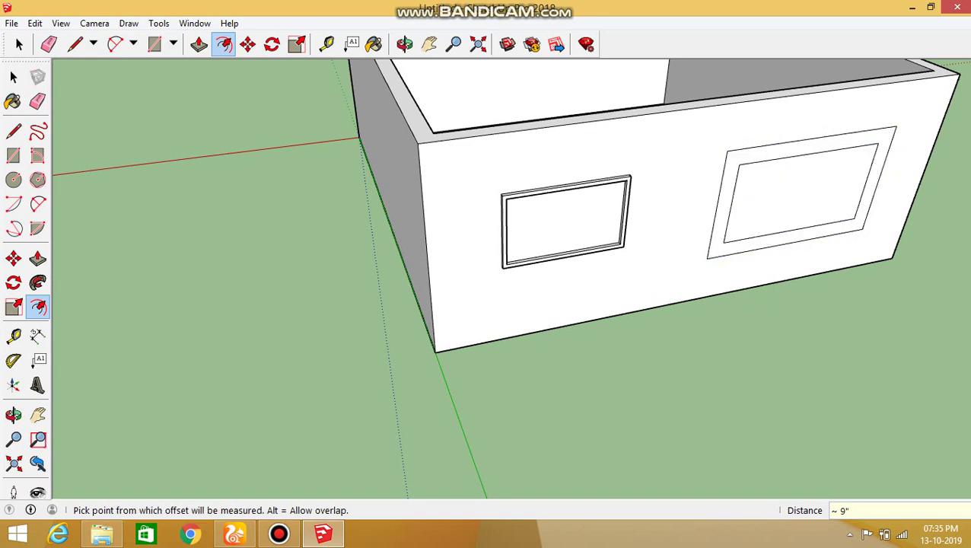
- Pull the second window's frame ring outward
left_click(199, 44)
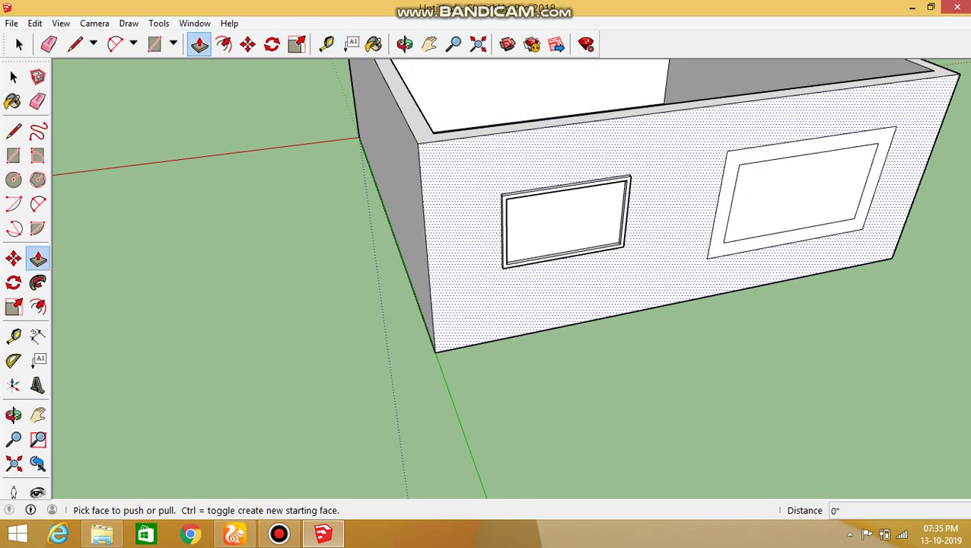
left_click(807, 146)
left_click(814, 201)
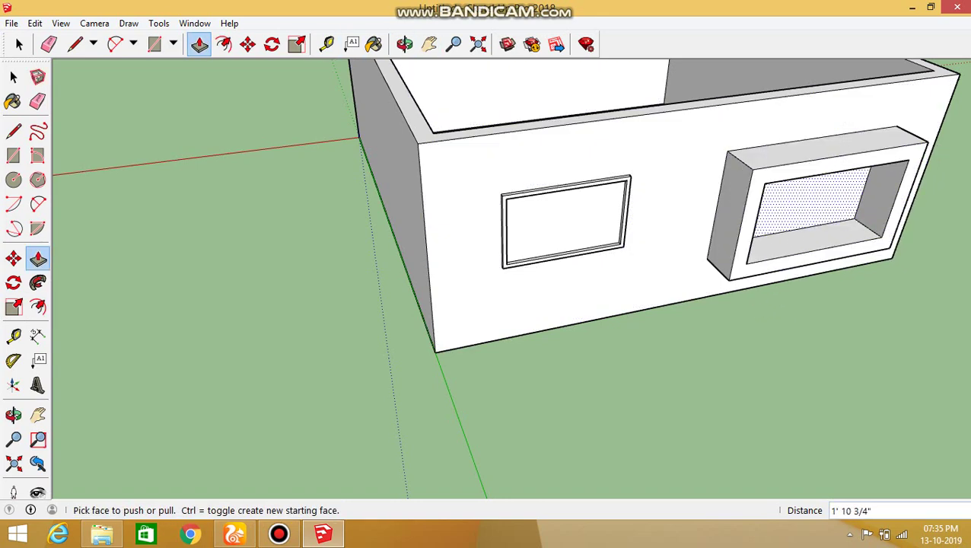
- Pull the inner window face out 5' 1" into a projecting box
left_click(814, 202)
left_click(868, 244)
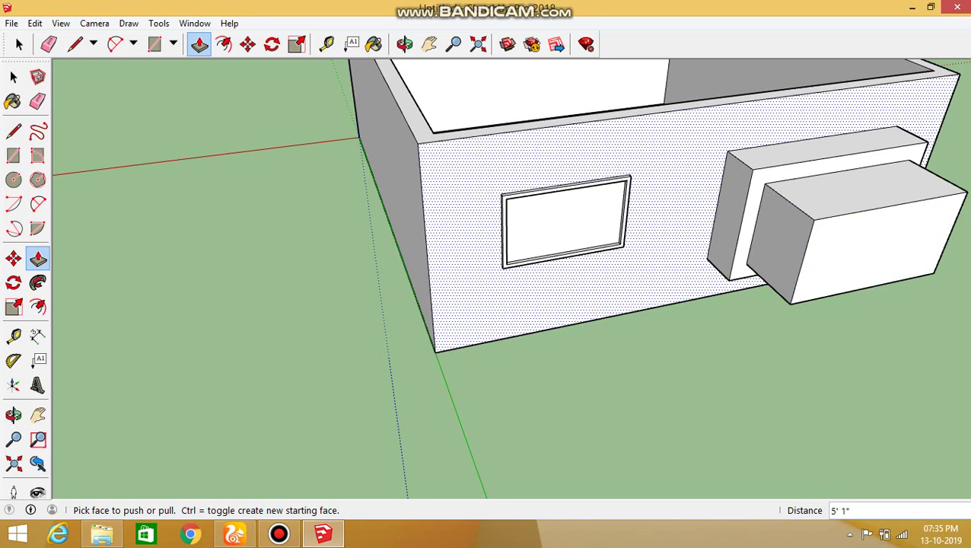
scroll(594, 220, "down", 3)
scroll(583, 213, "up", 2)
scroll(582, 213, "up", 2)
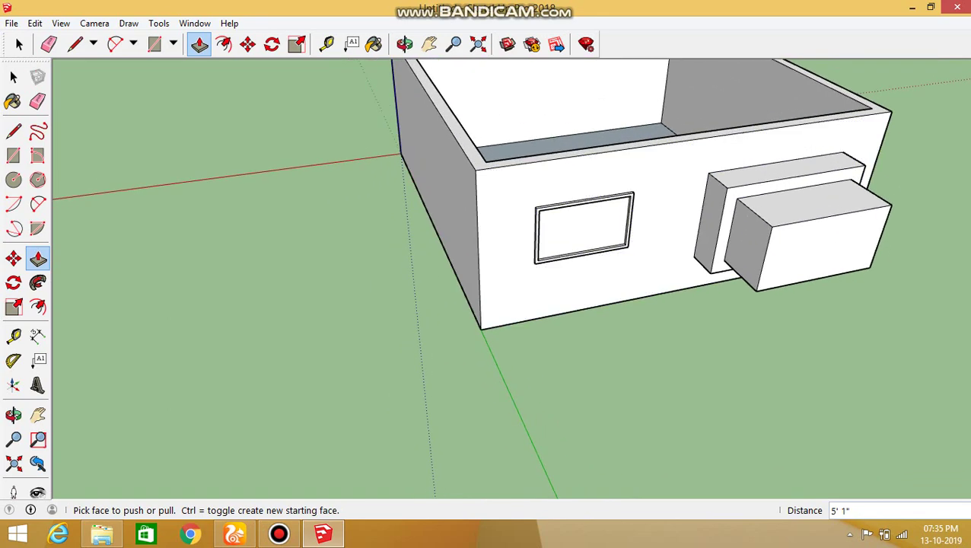
scroll(421, 163, "down", 3)
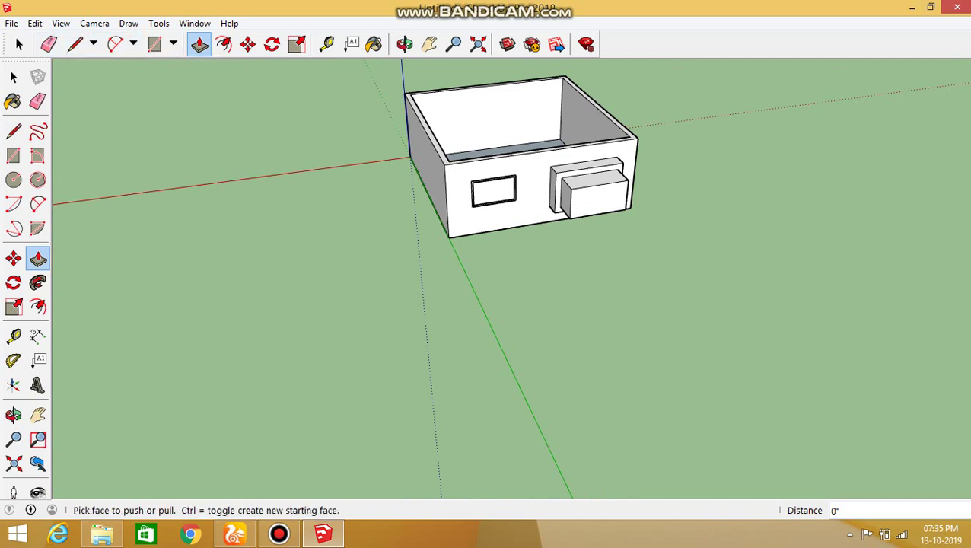
- Select the whole walled room model and delete it
left_click(19, 44)
left_click_drag(697, 234, 561, 320)
left_click_drag(174, 84, 173, 84)
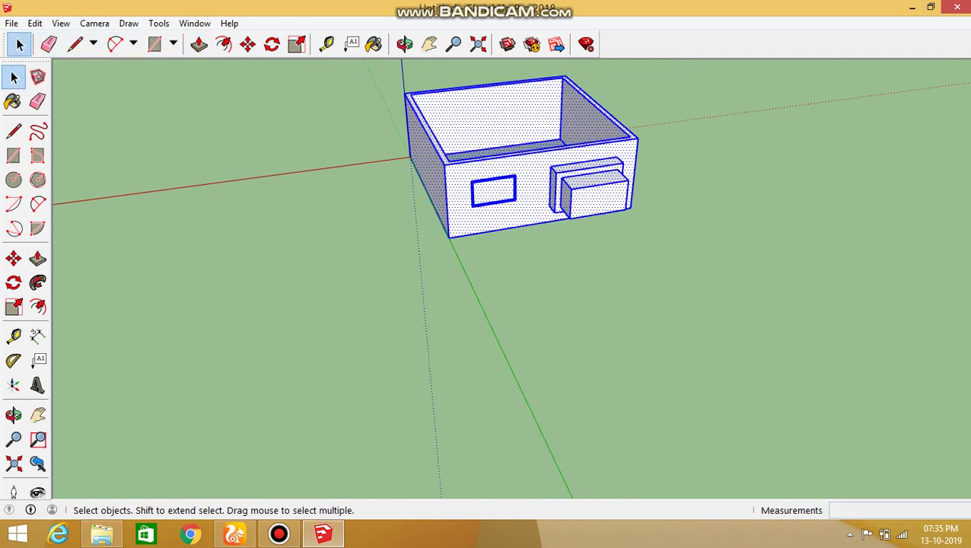
key("Delete")
- Draw a 2 Point Arc across the empty ground
left_click(133, 44)
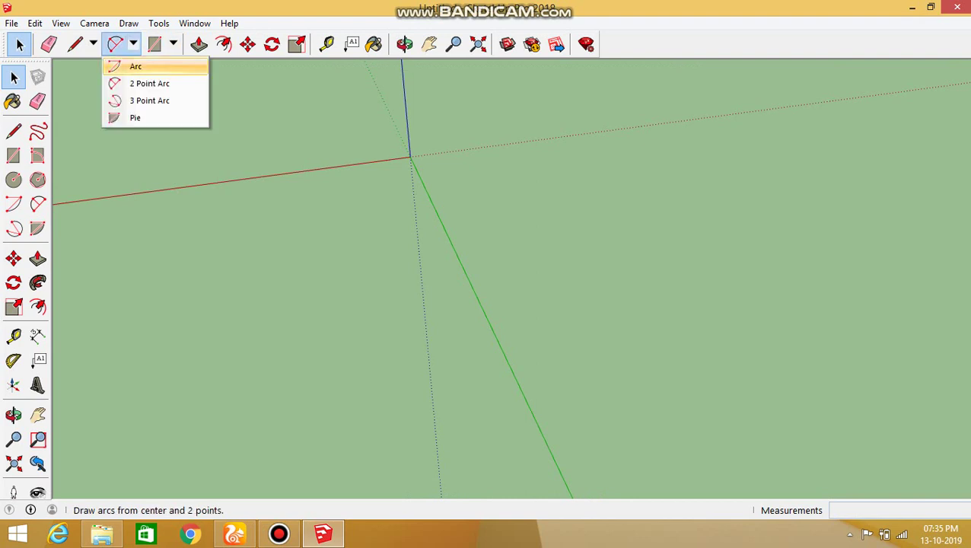
left_click(125, 80)
left_click(266, 302)
left_click(731, 253)
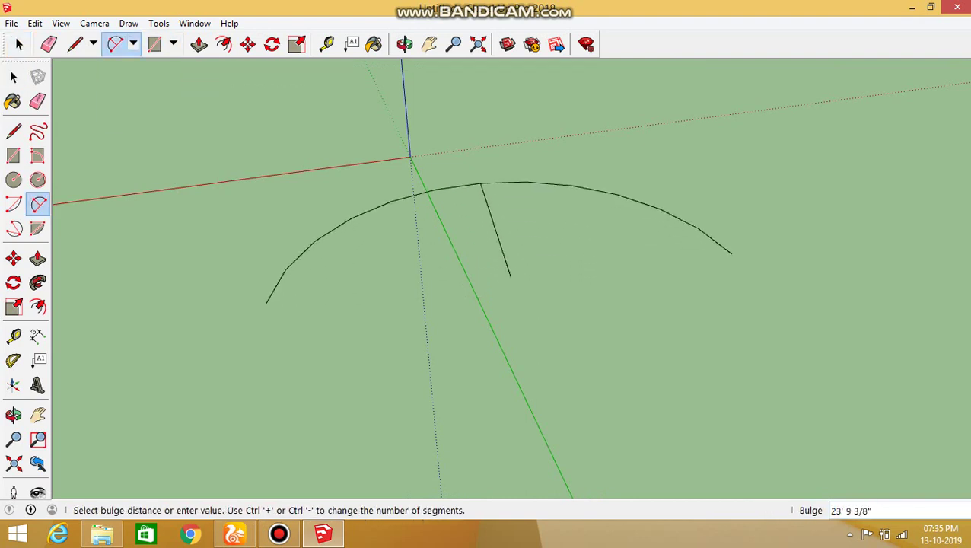
left_click(518, 180)
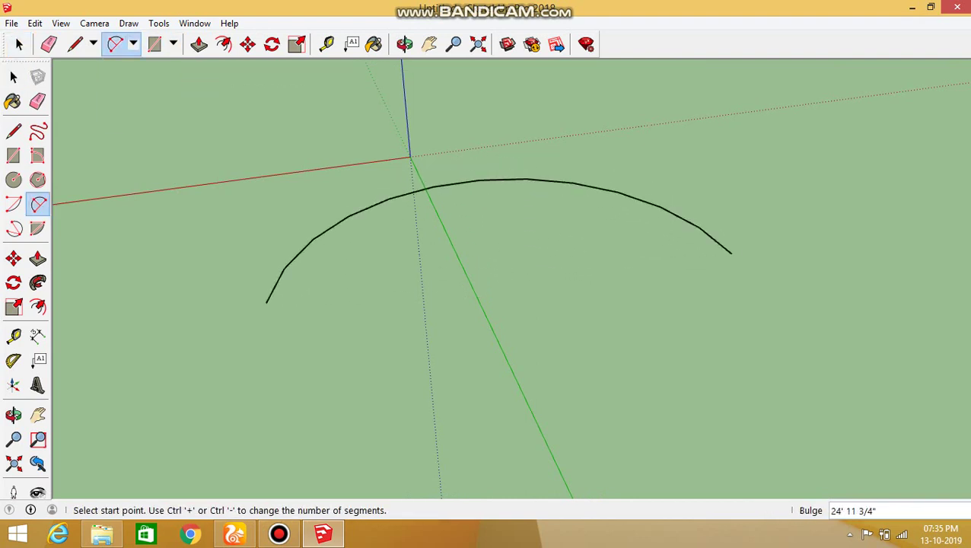
- Start a circle centred on the arc's left end, then cancel it
left_click(174, 45)
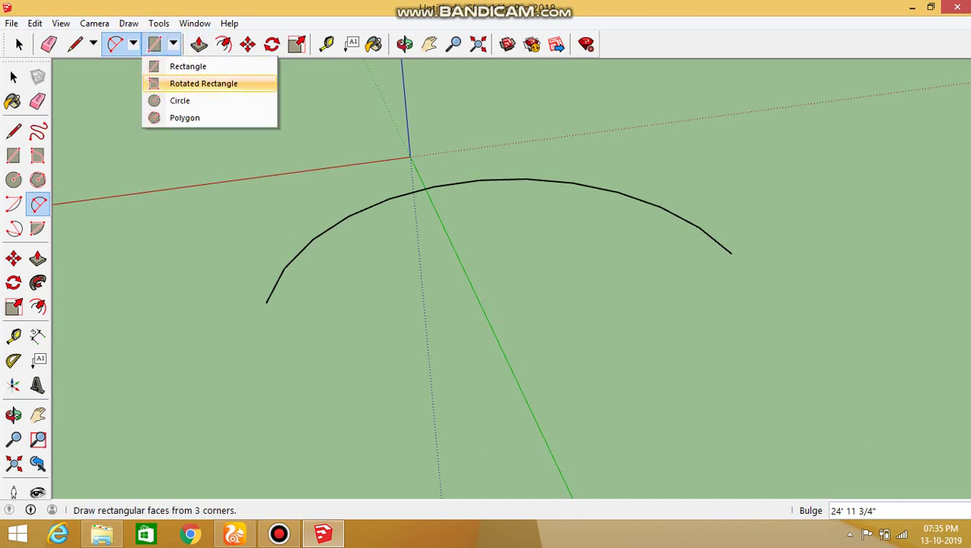
left_click(171, 100)
left_click(267, 302)
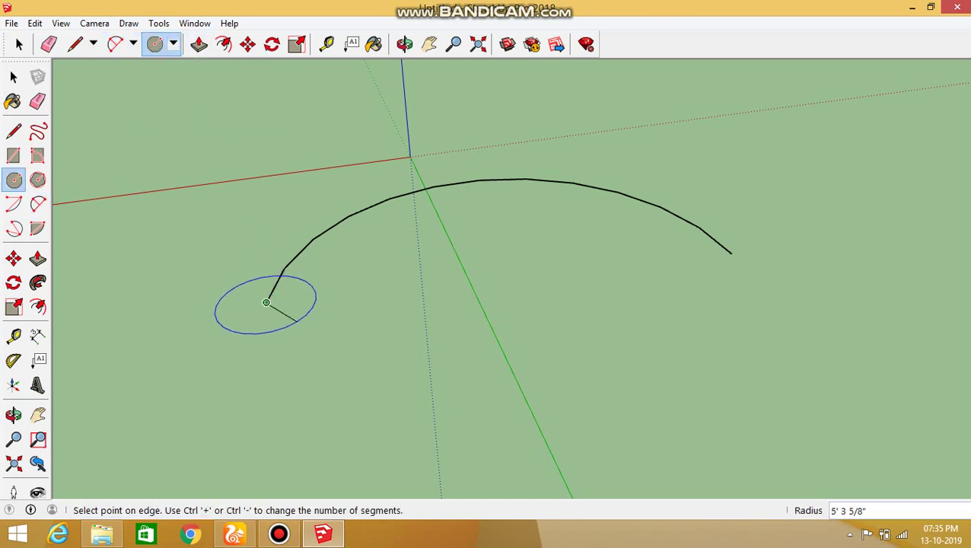
scroll(244, 293, "up", 2)
key("Escape")
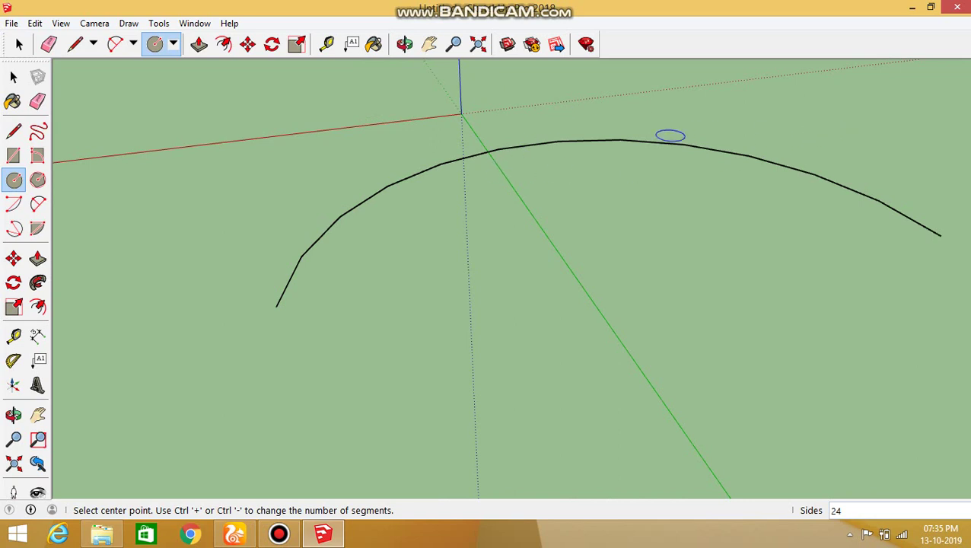
- Select the trial arc and delete it
key("space")
left_click_drag(620, 226, 522, 290)
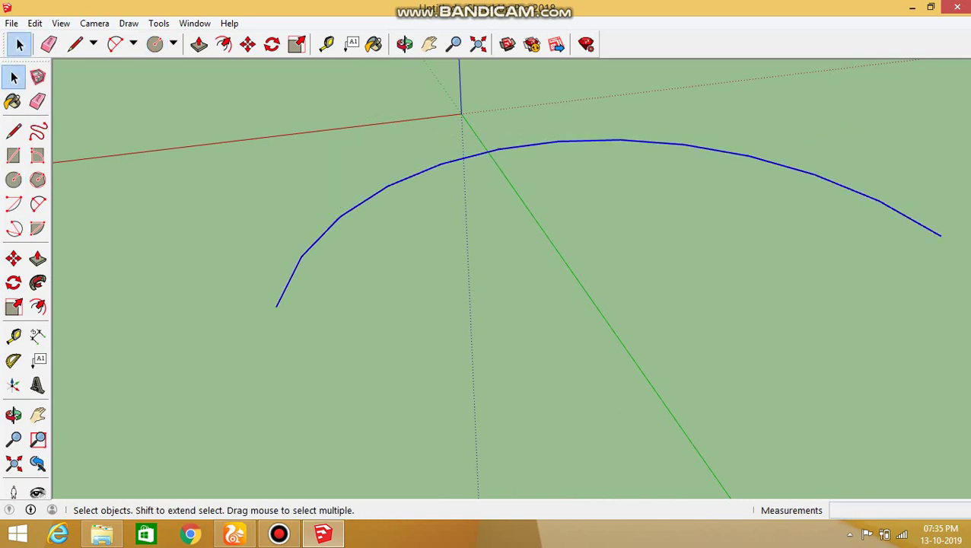
key("Delete")
- Open the Camera menu, minimize the Bandicam window, then open the View menu
left_click(61, 23)
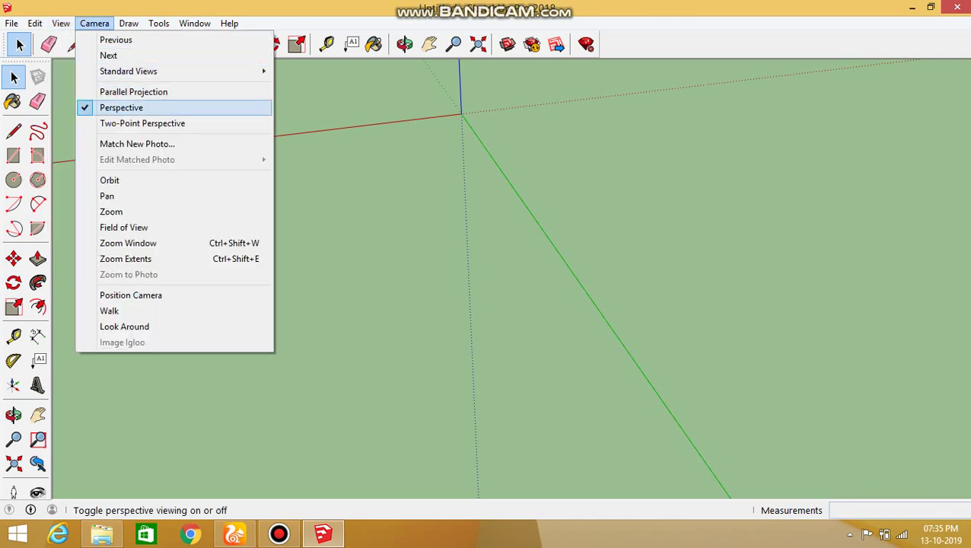
left_click(278, 534)
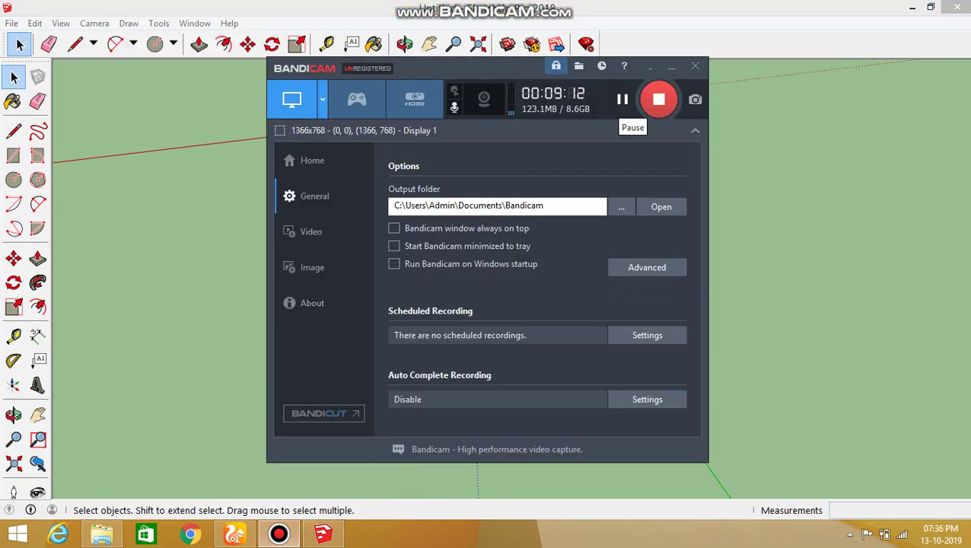
left_click(650, 67)
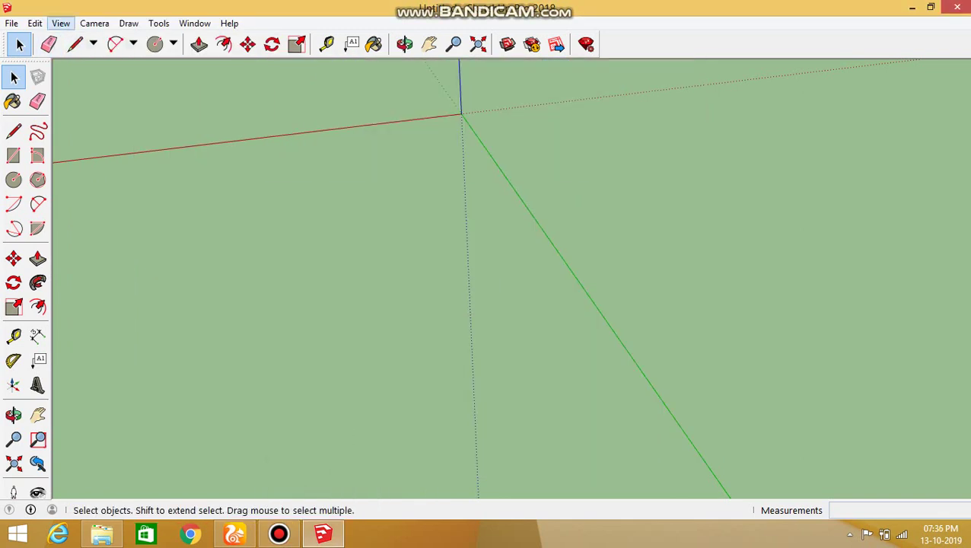
left_click(35, 23)
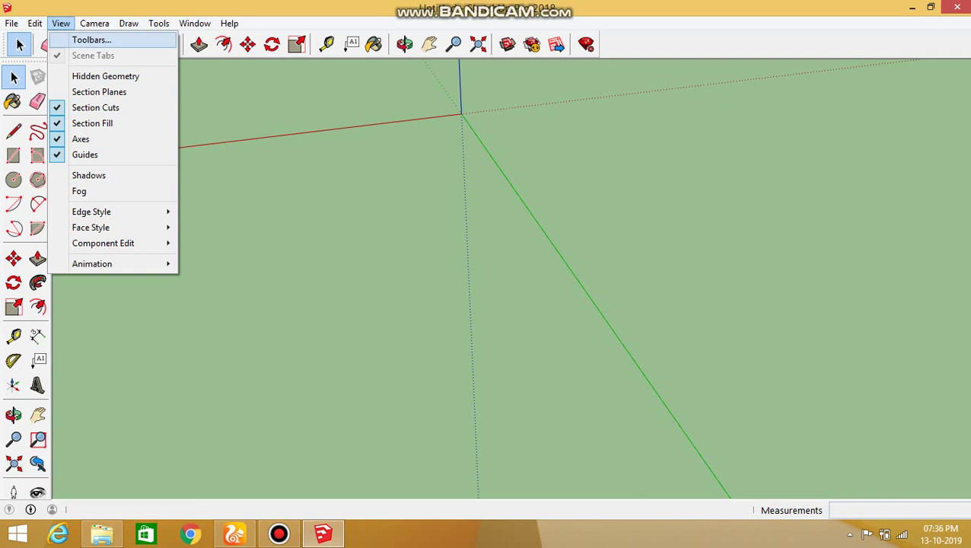
- Turn on the Views toolbar from View > Toolbars
left_click(91, 40)
scroll(433, 282, "down", 3)
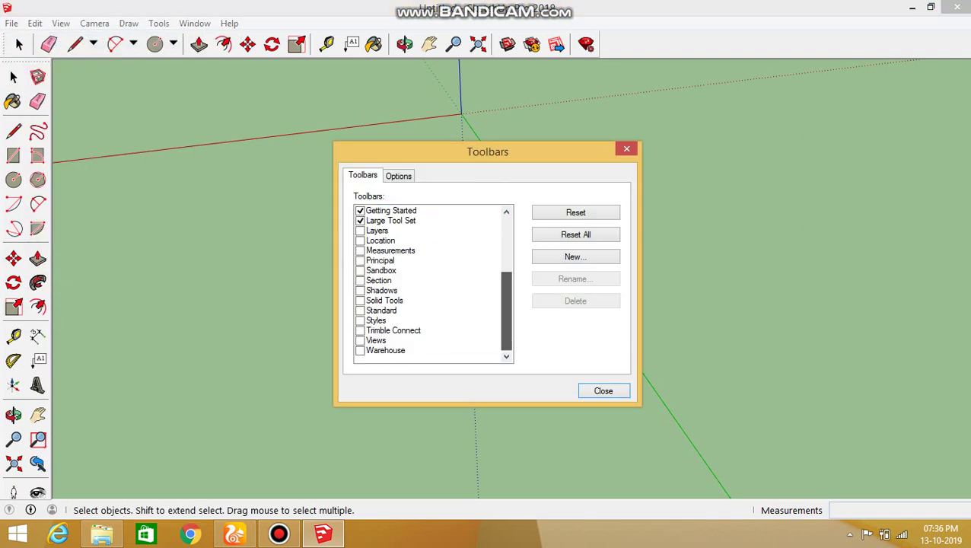
left_click(376, 340)
left_click(360, 340)
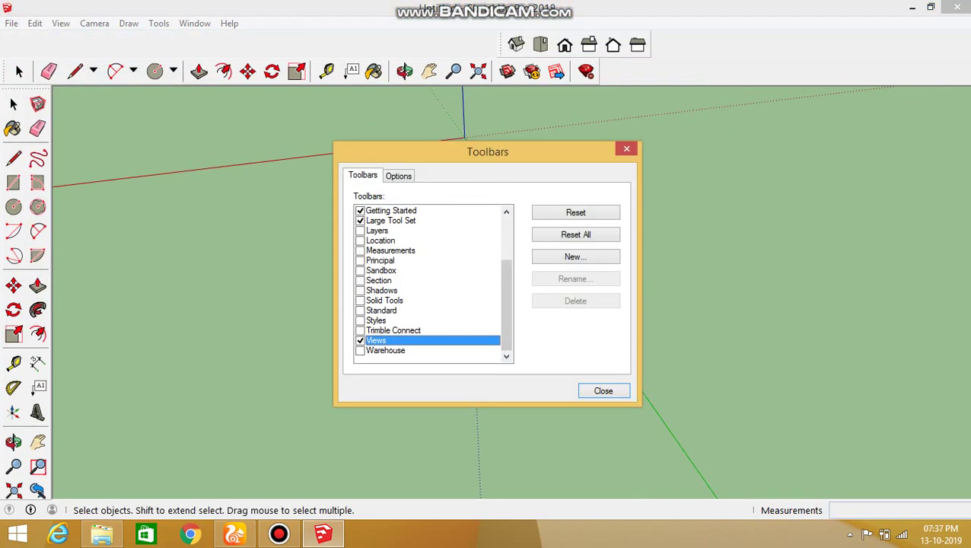
left_click(603, 392)
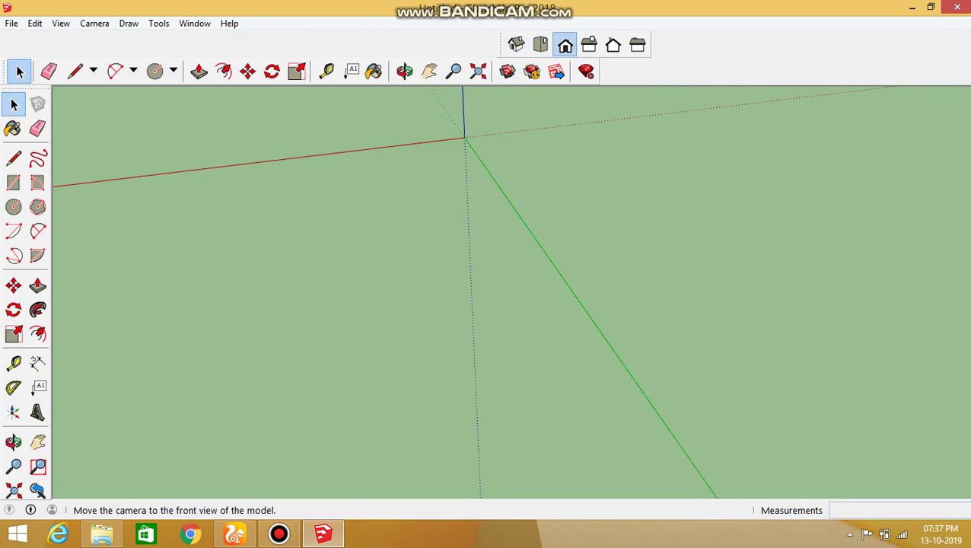
- Switch to the Front view and start a 2 Point Arc at the origin
left_click(565, 45)
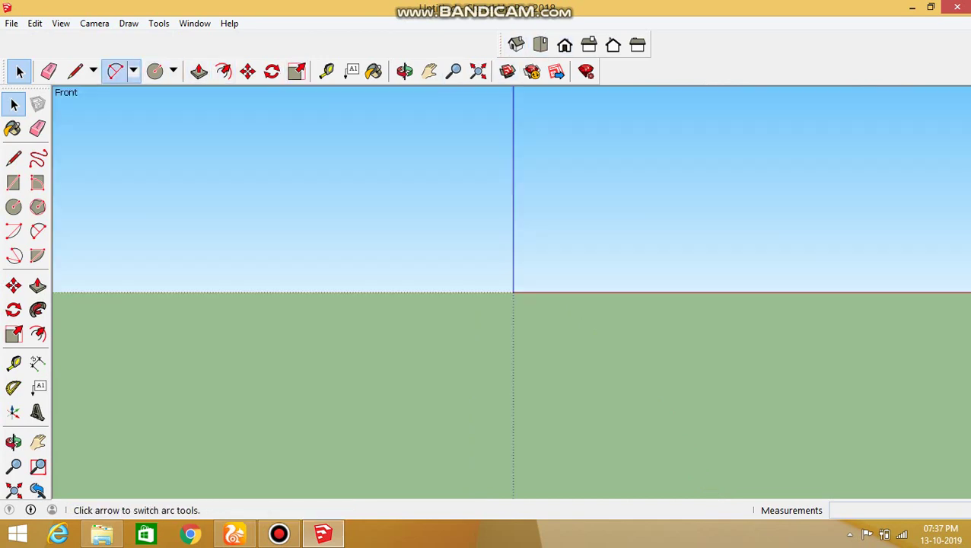
left_click(116, 72)
left_click(513, 292)
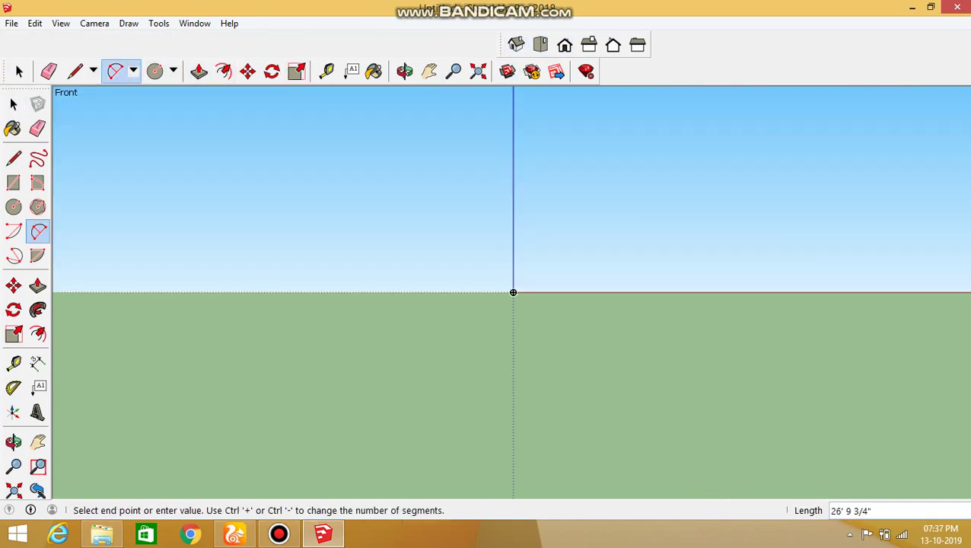
left_click(723, 292)
left_click(513, 292)
mouse_move(513, 292)
middle_mouse_down()
mouse_move(589, 248)
mouse_move(578, 255)
middle_mouse_up()
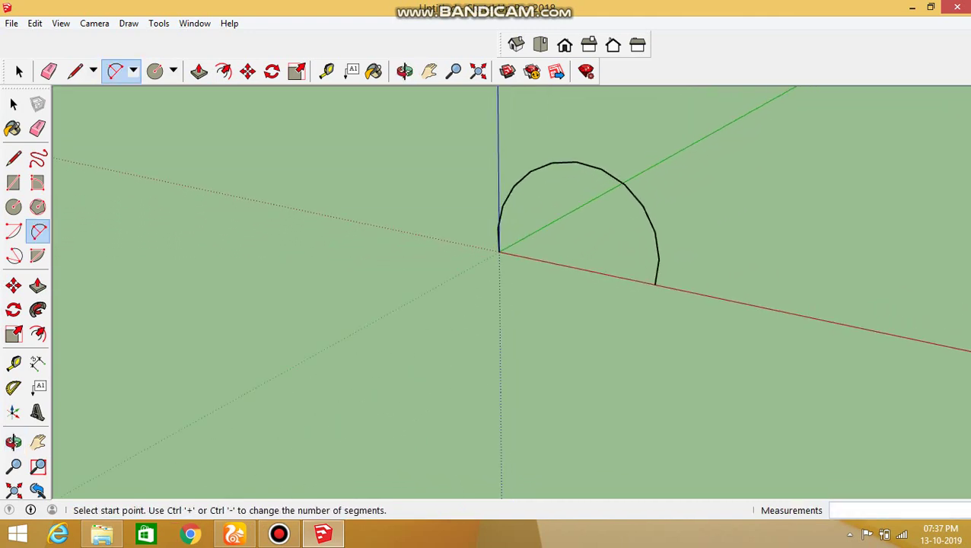
left_click(173, 71)
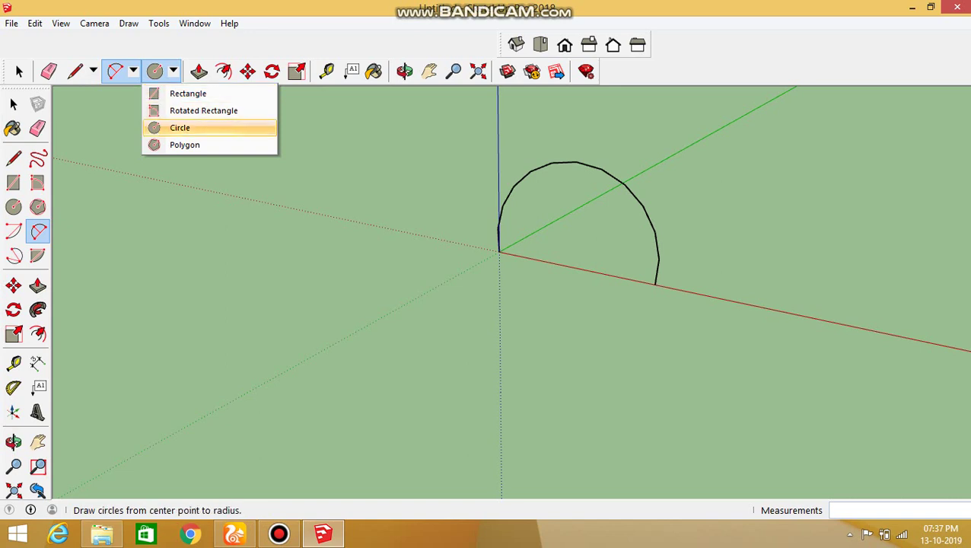
left_click(173, 127)
left_click(498, 251)
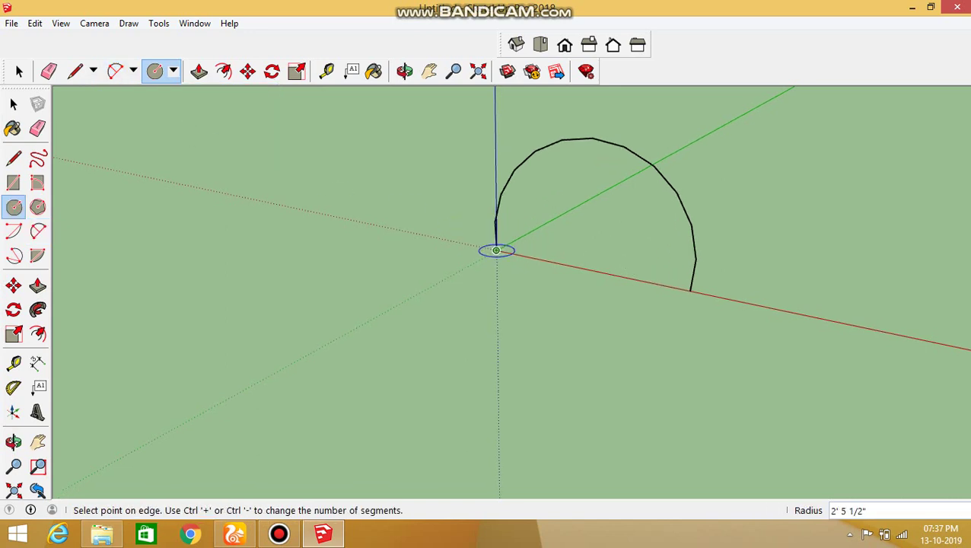
mouse_move(502, 252)
middle_mouse_down()
mouse_move(522, 242)
mouse_move(500, 273)
mouse_move(486, 226)
middle_mouse_up()
left_click(481, 240)
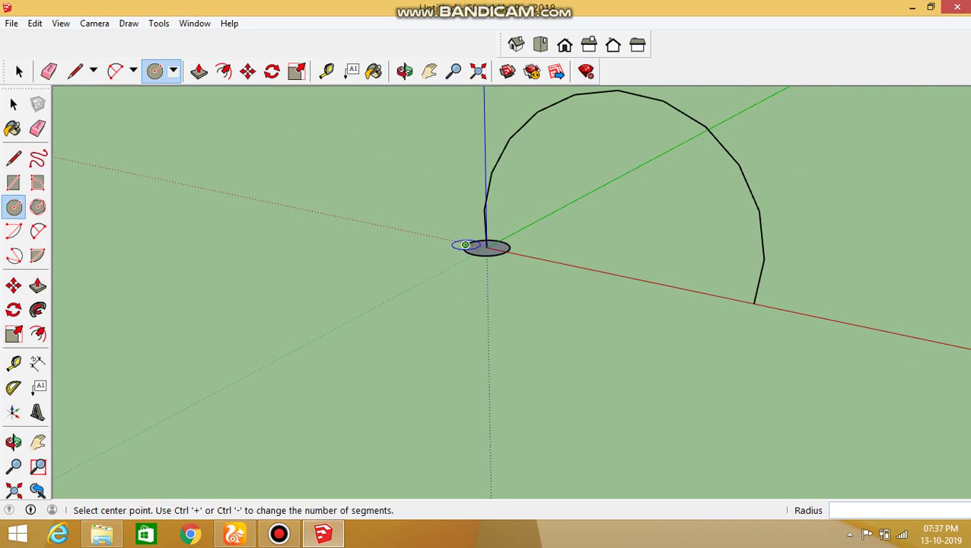
scroll(485, 247, "up", 3)
scroll(486, 251, "up", 1)
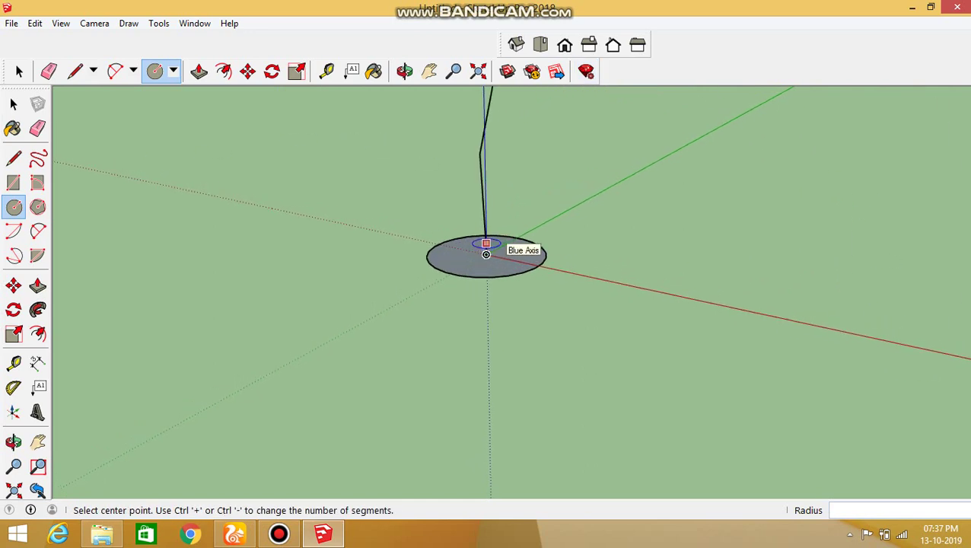
scroll(487, 253, "down", 1)
scroll(491, 255, "down", 2)
scroll(503, 263, "up", 1)
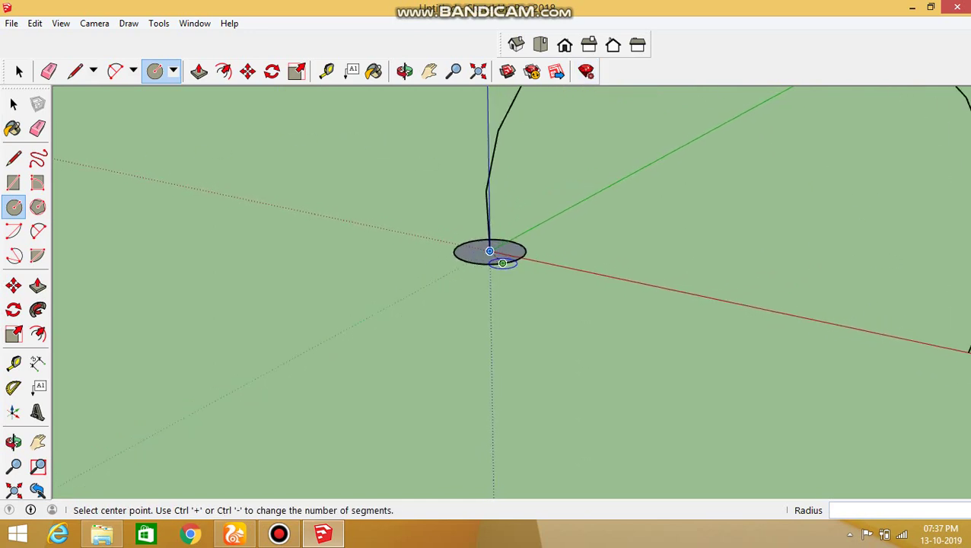
scroll(488, 254, "down", 1)
scroll(505, 265, "up", 1)
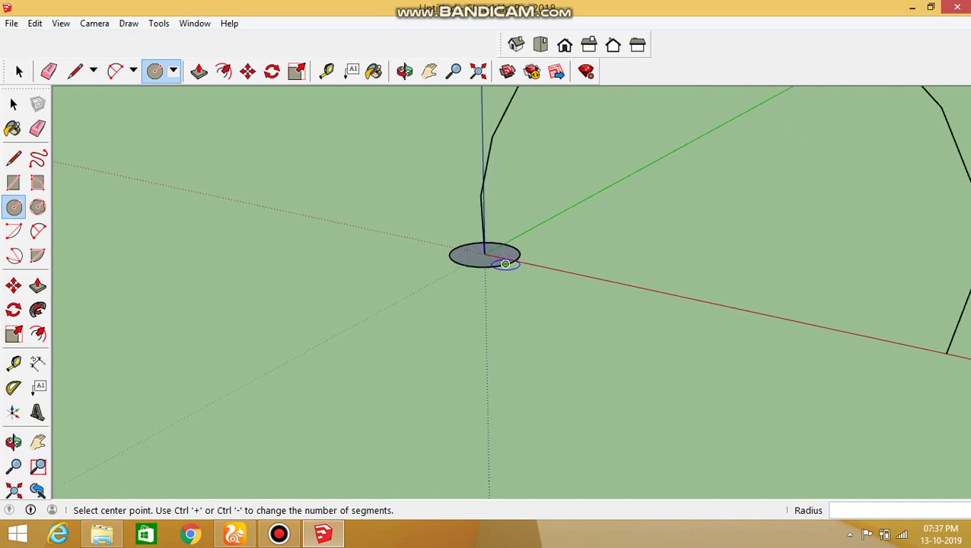
key("ctrl+z")
scroll(489, 245, "down", 1)
scroll(493, 228, "down", 1)
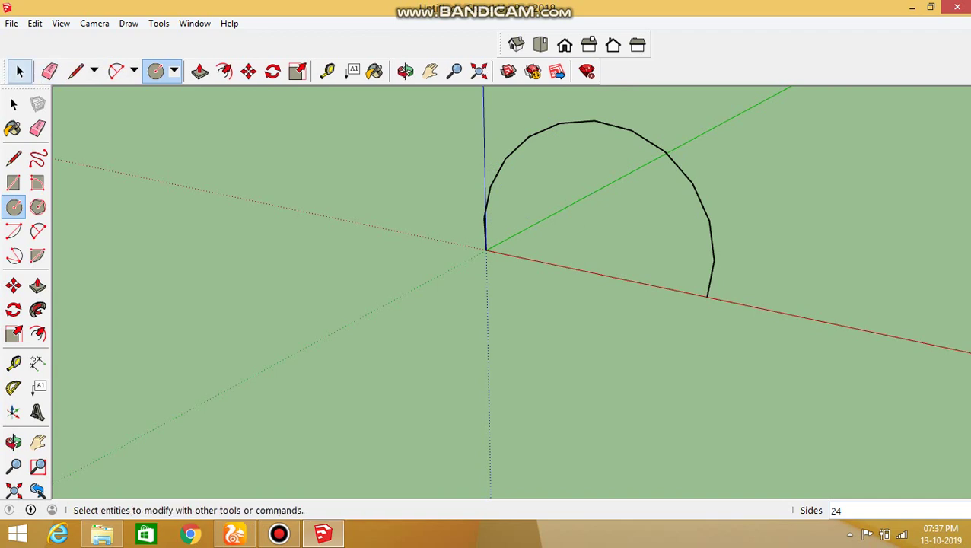
left_click(19, 71)
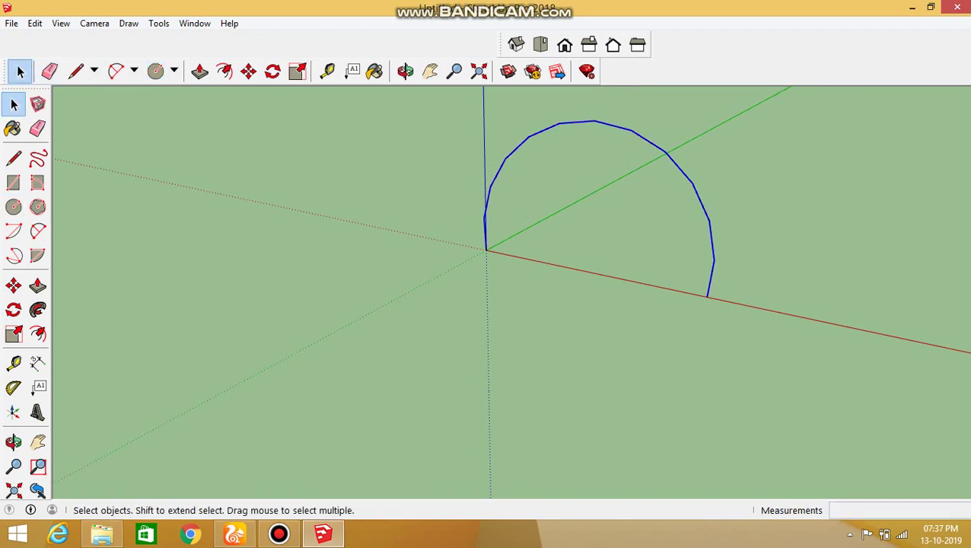
key("Delete")
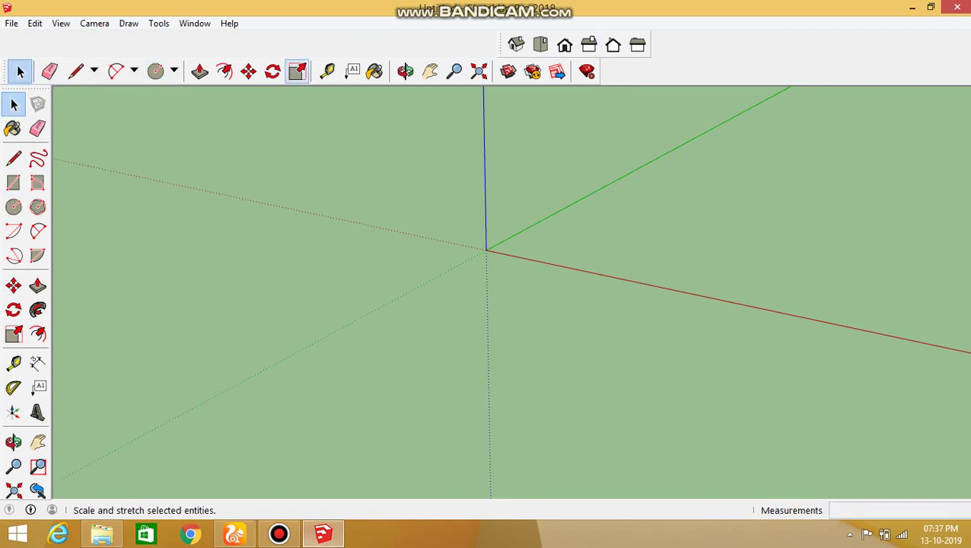
left_click(174, 71)
left_click(183, 128)
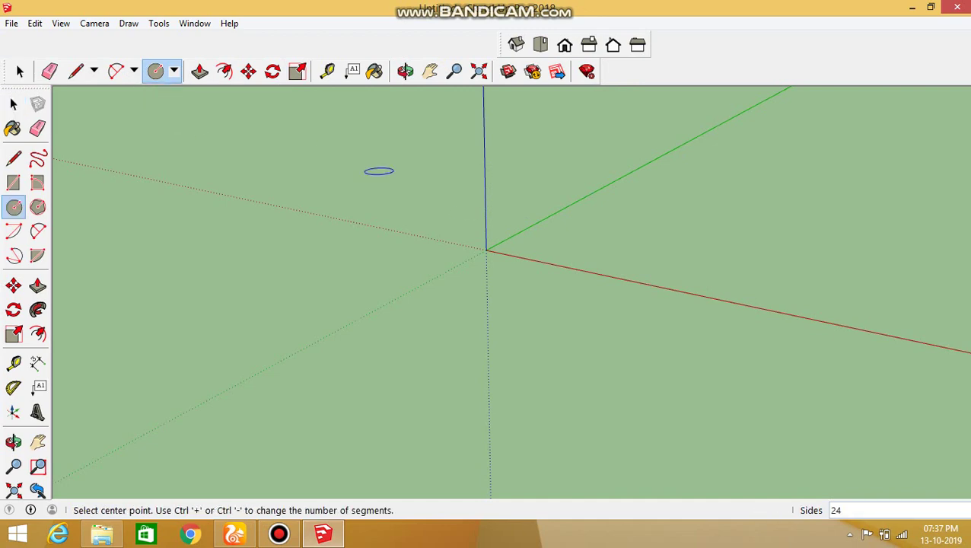